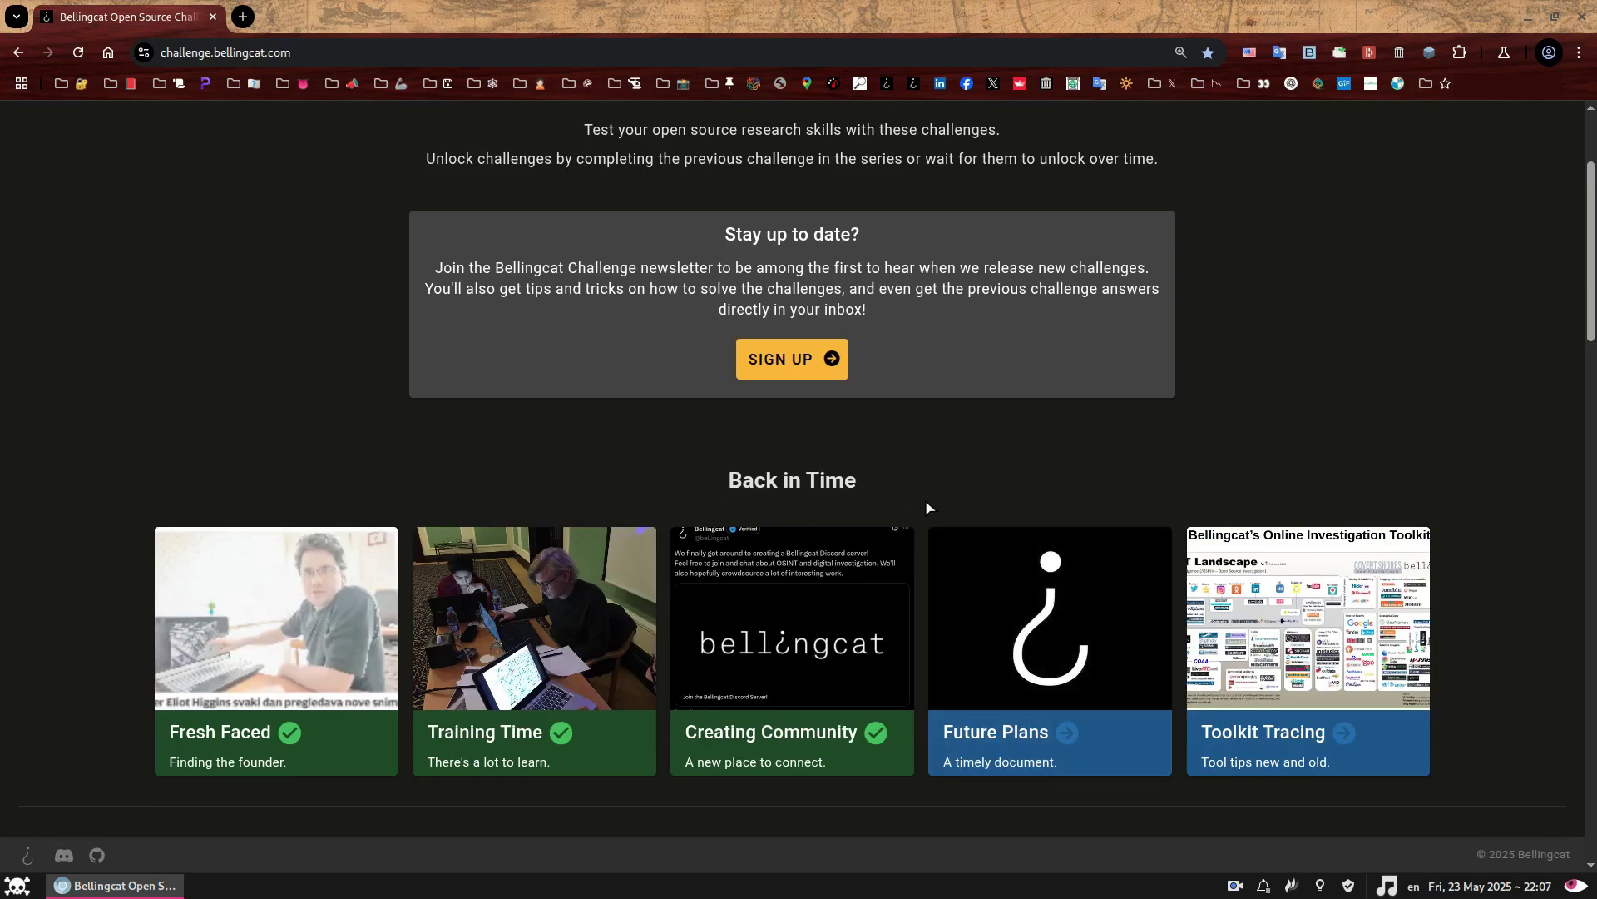
Scroll the challenge list to the Back in Time row containing the Future Plans card
scroll(927, 507, down, 13)
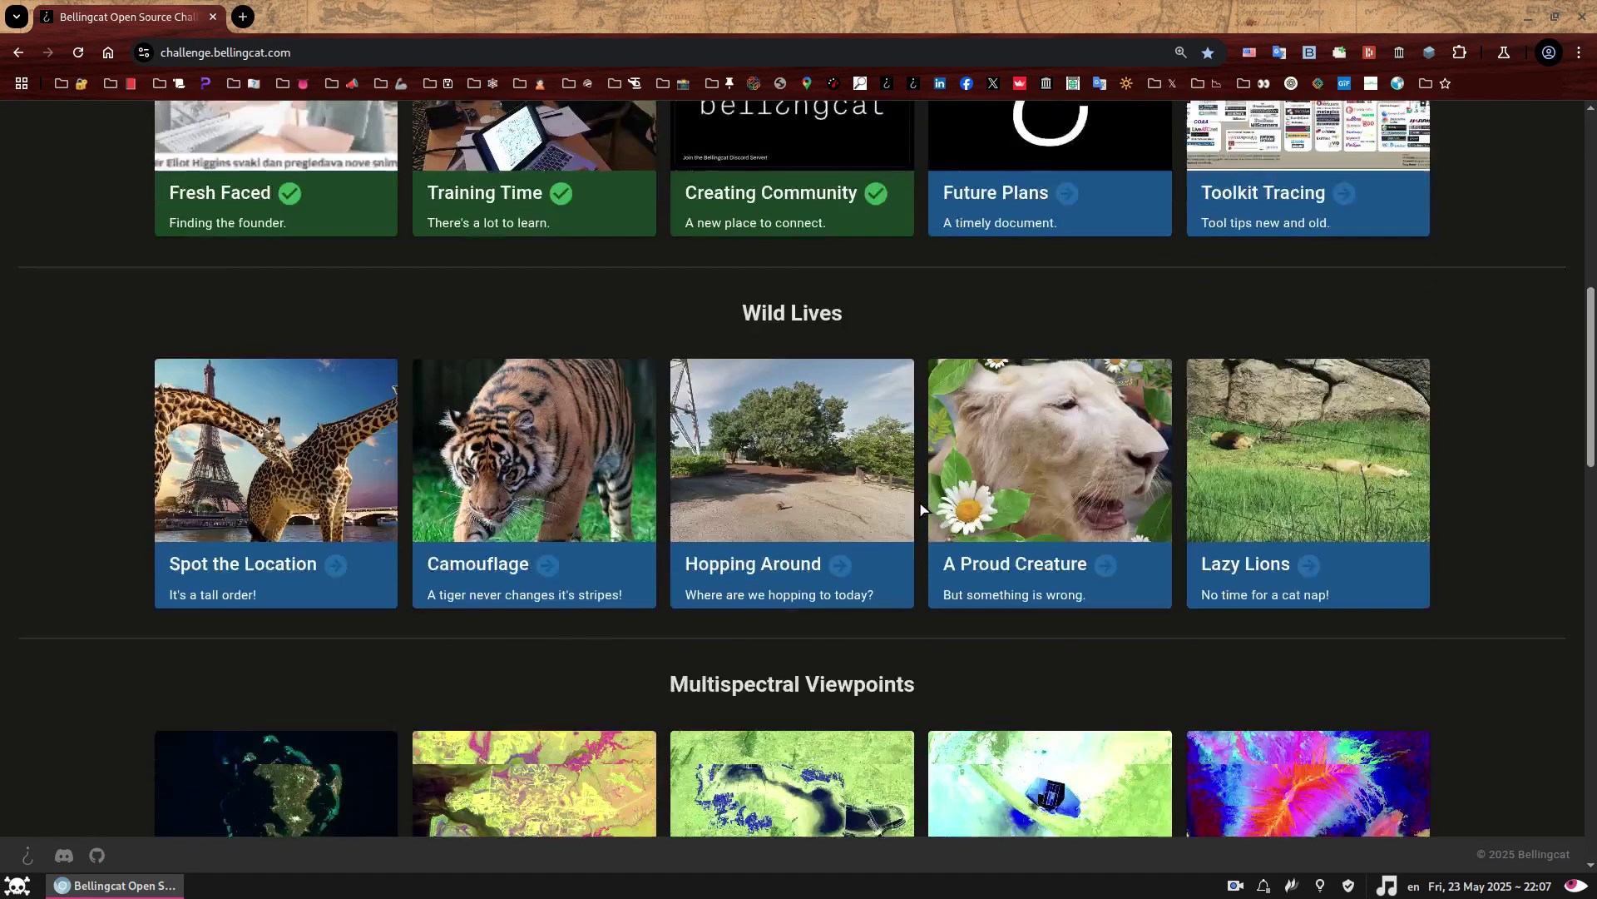
scroll(914, 508, down, 9)
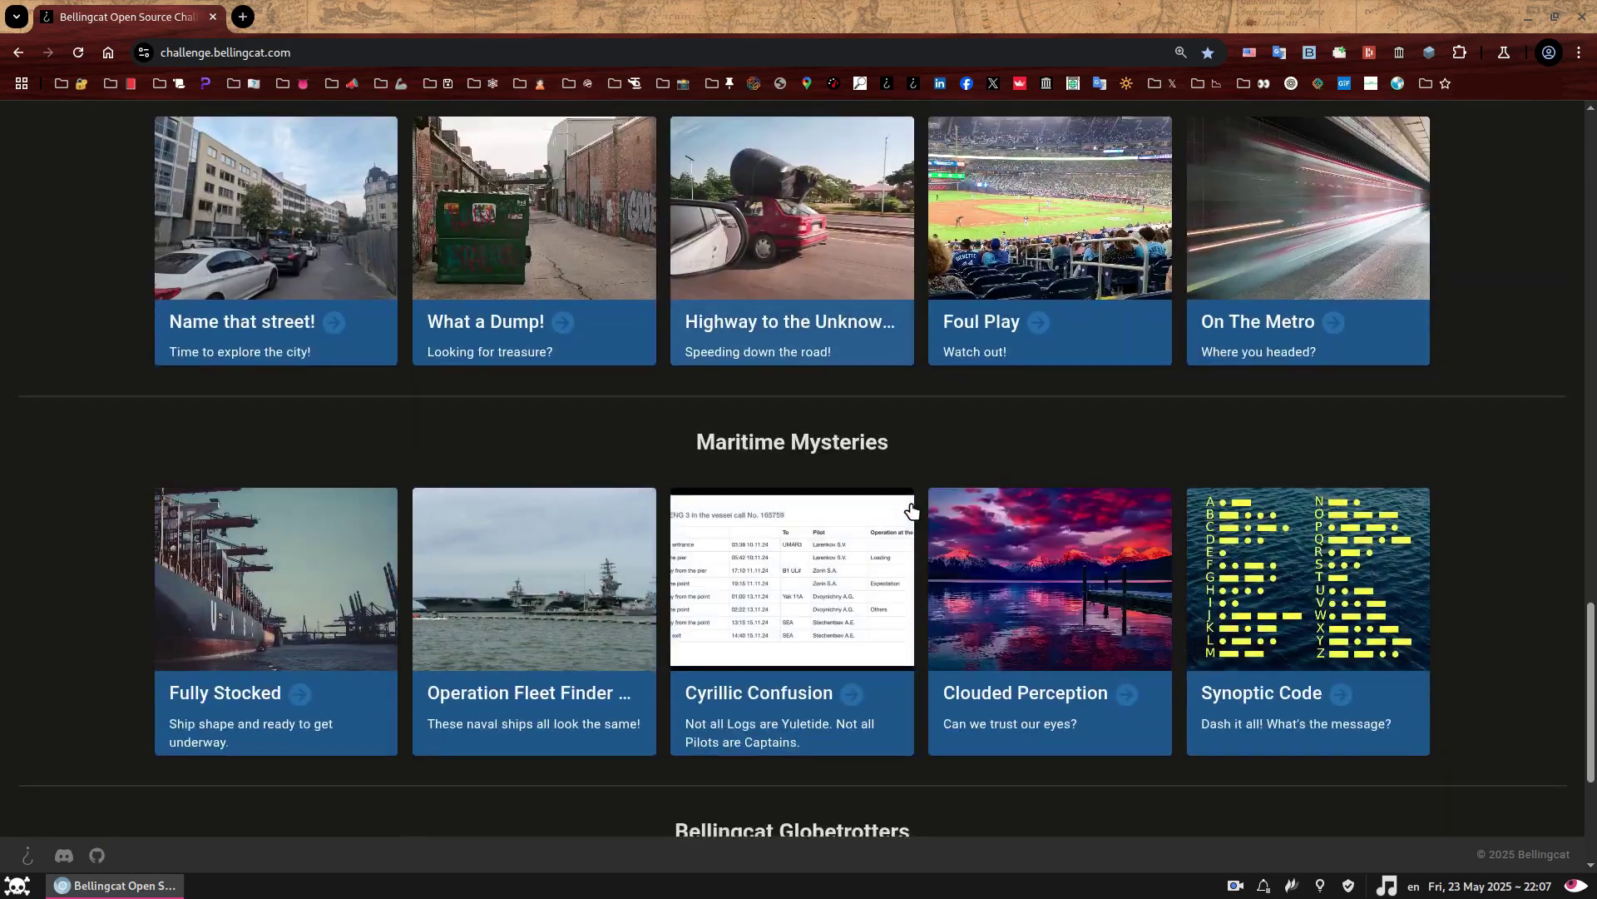
scroll(915, 510, up, 12)
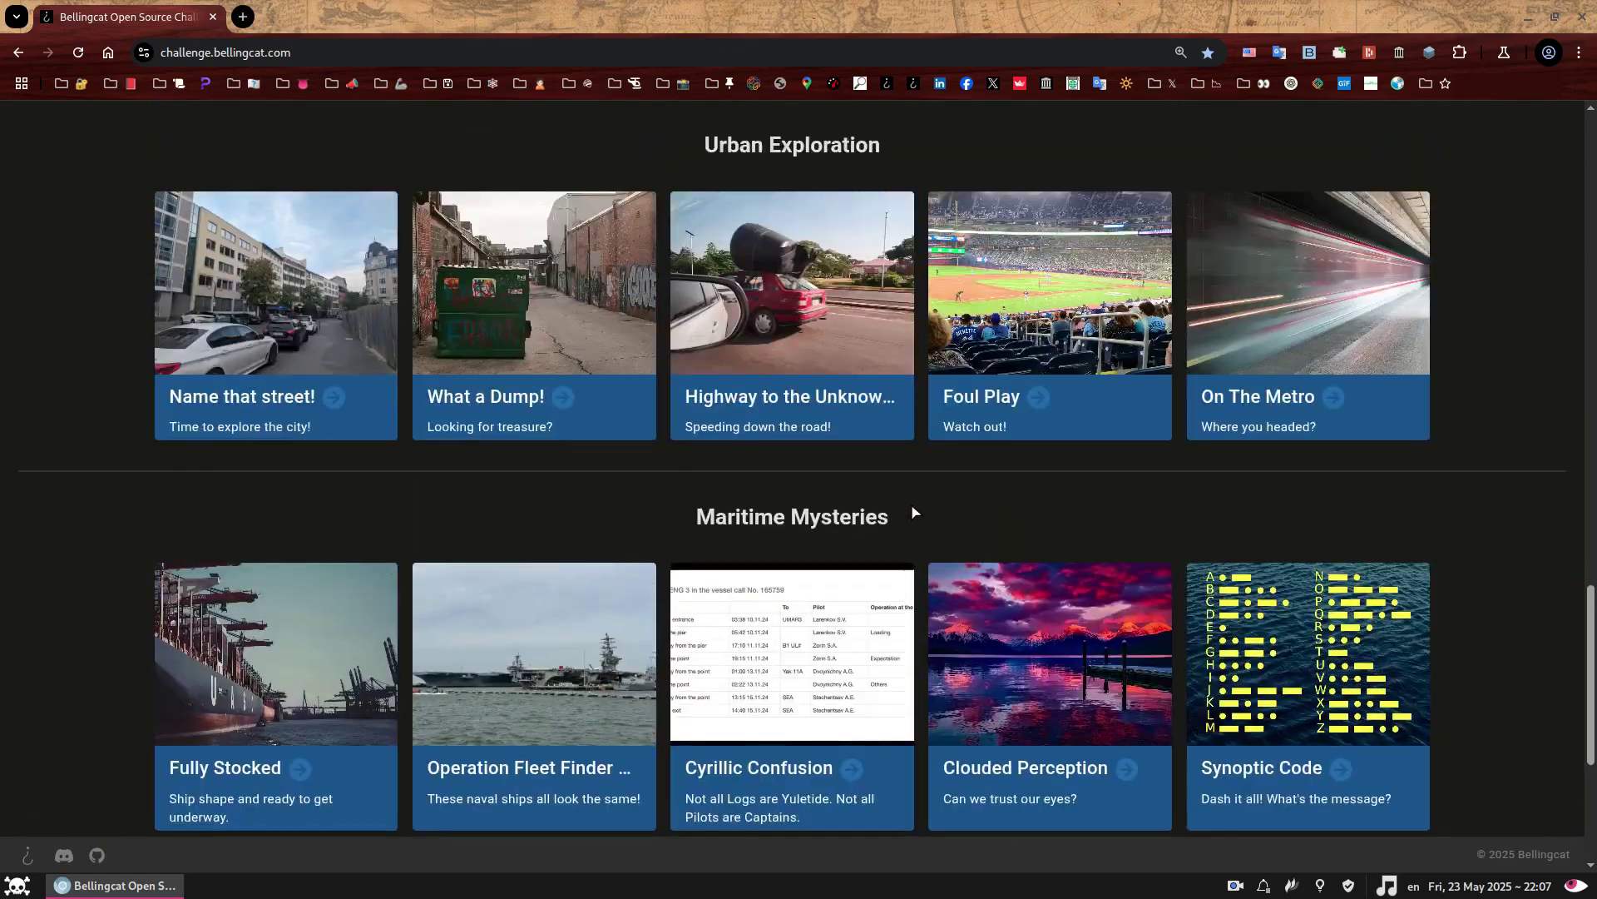
scroll(915, 511, up, 12)
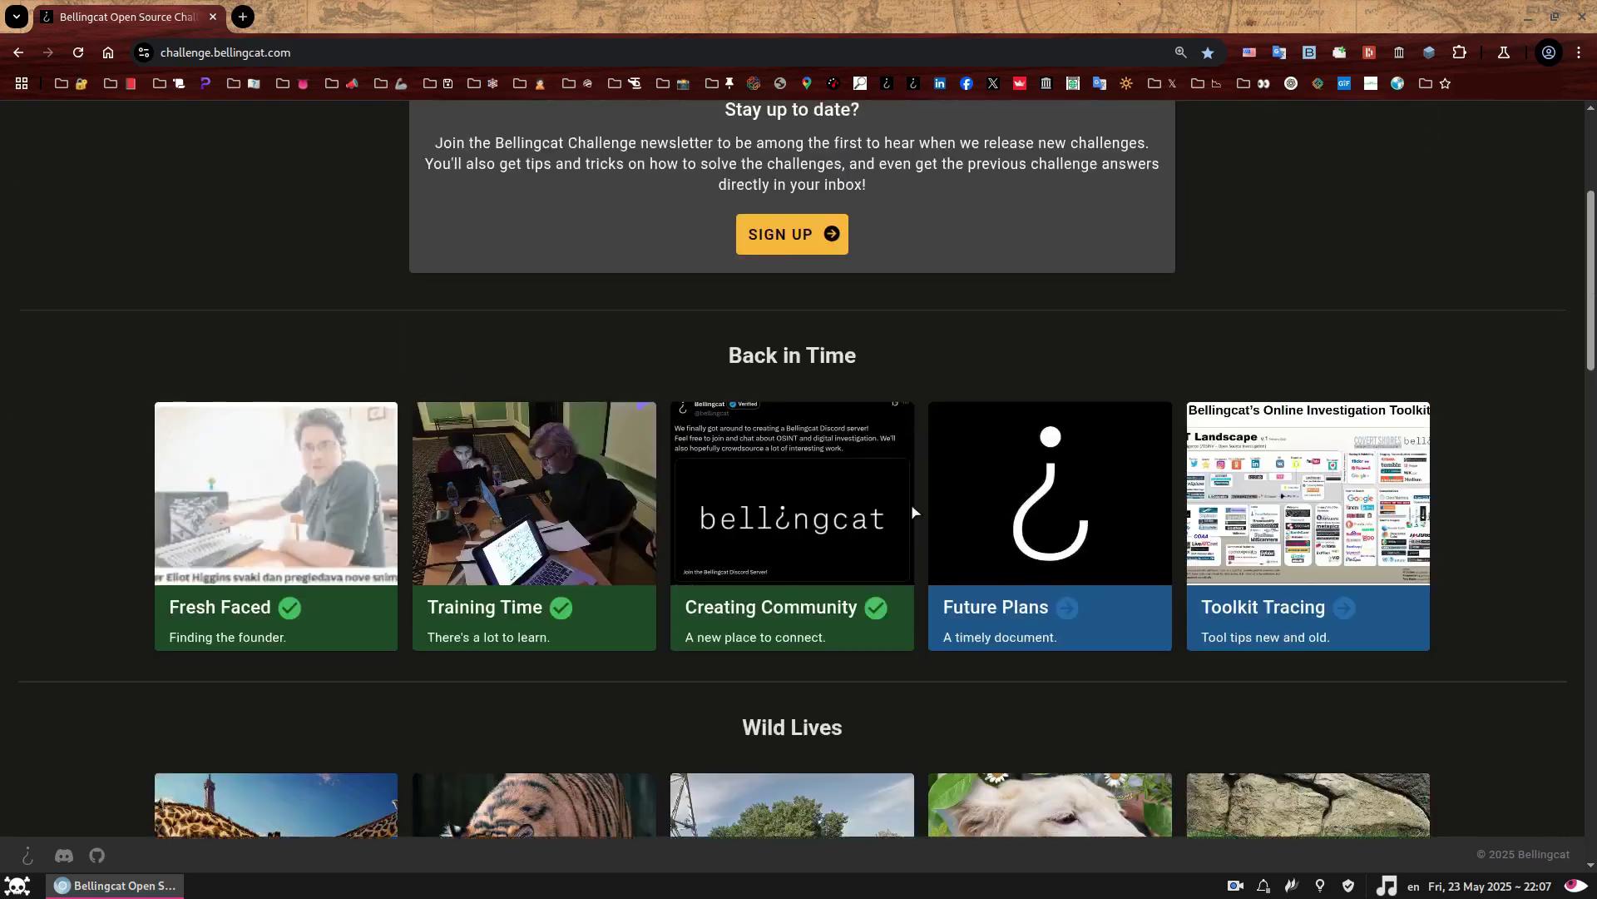
scroll(914, 511, down, 3)
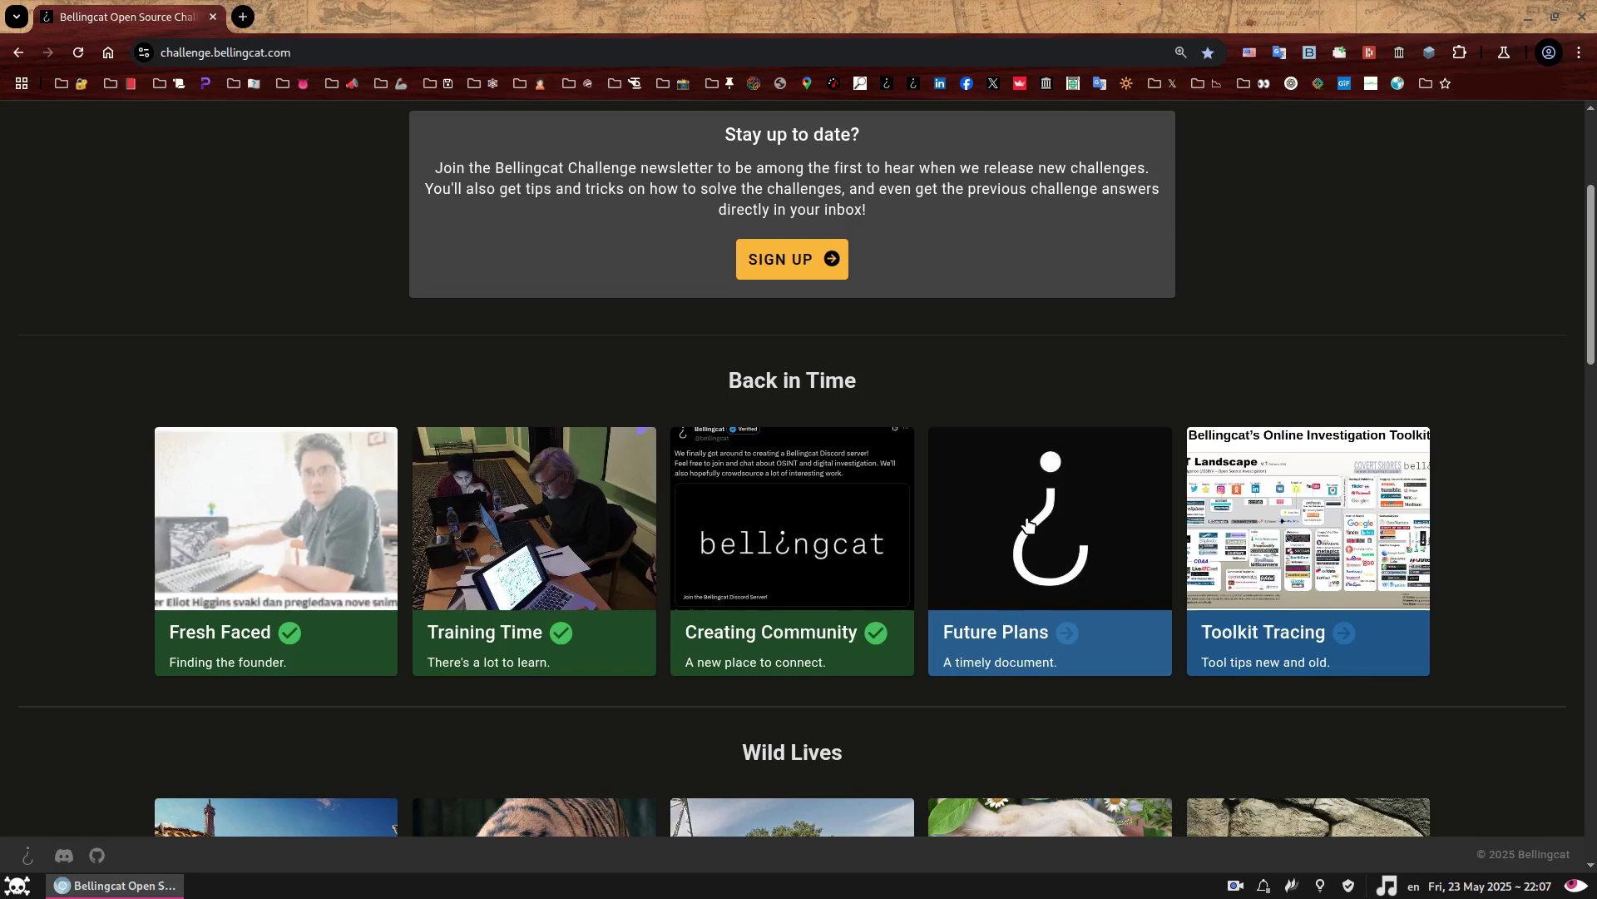
Open the Future Plans challenge at a larger zoom and scroll to its task text
click(1036, 500)
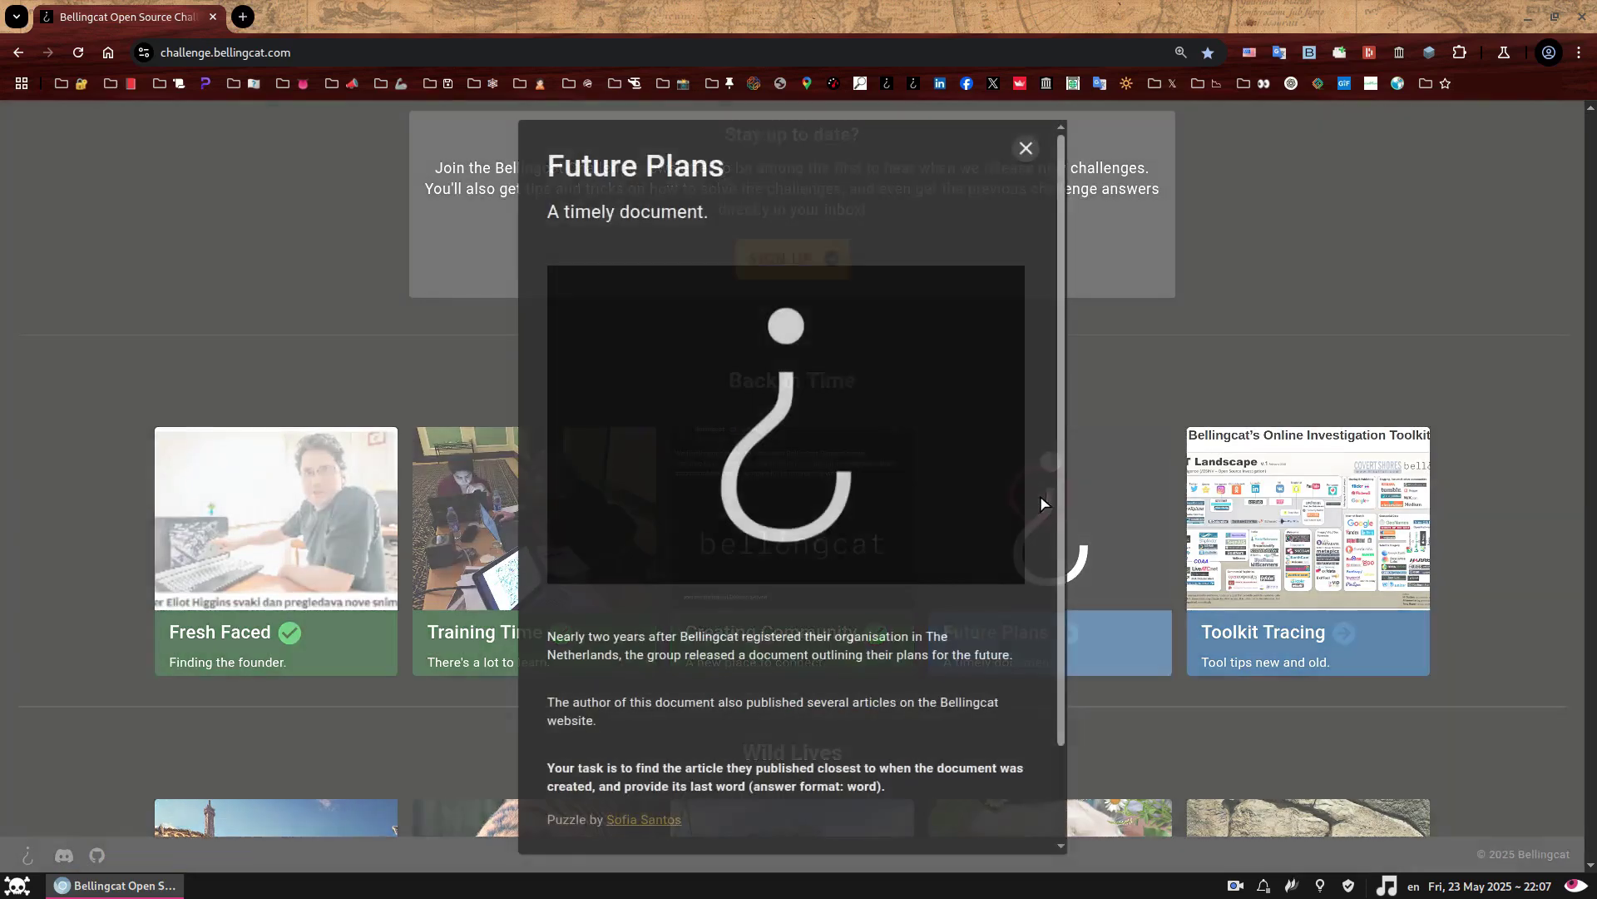
key(ctrl+plus)
key(ctrl+plus)
key(ctrl+plus)
scroll(873, 491, down, 5)
click(1181, 374)
scroll(1082, 391, down, 6)
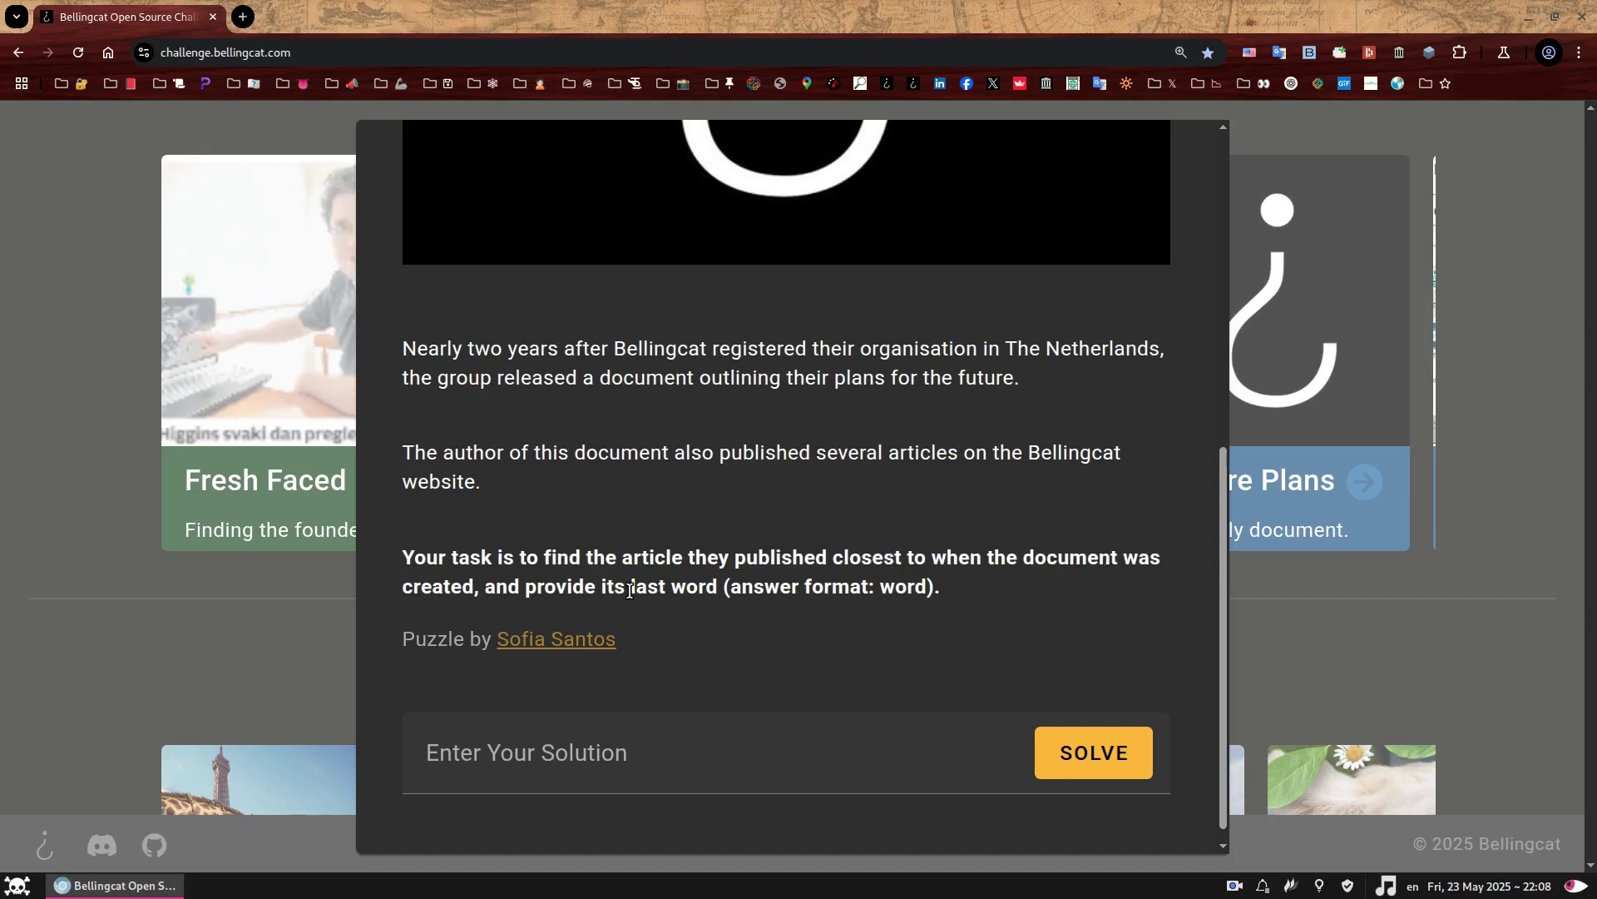
Check the answer-format wording, then start a blank text document for notes
double_click(887, 584)
click(890, 617)
key(super+t)
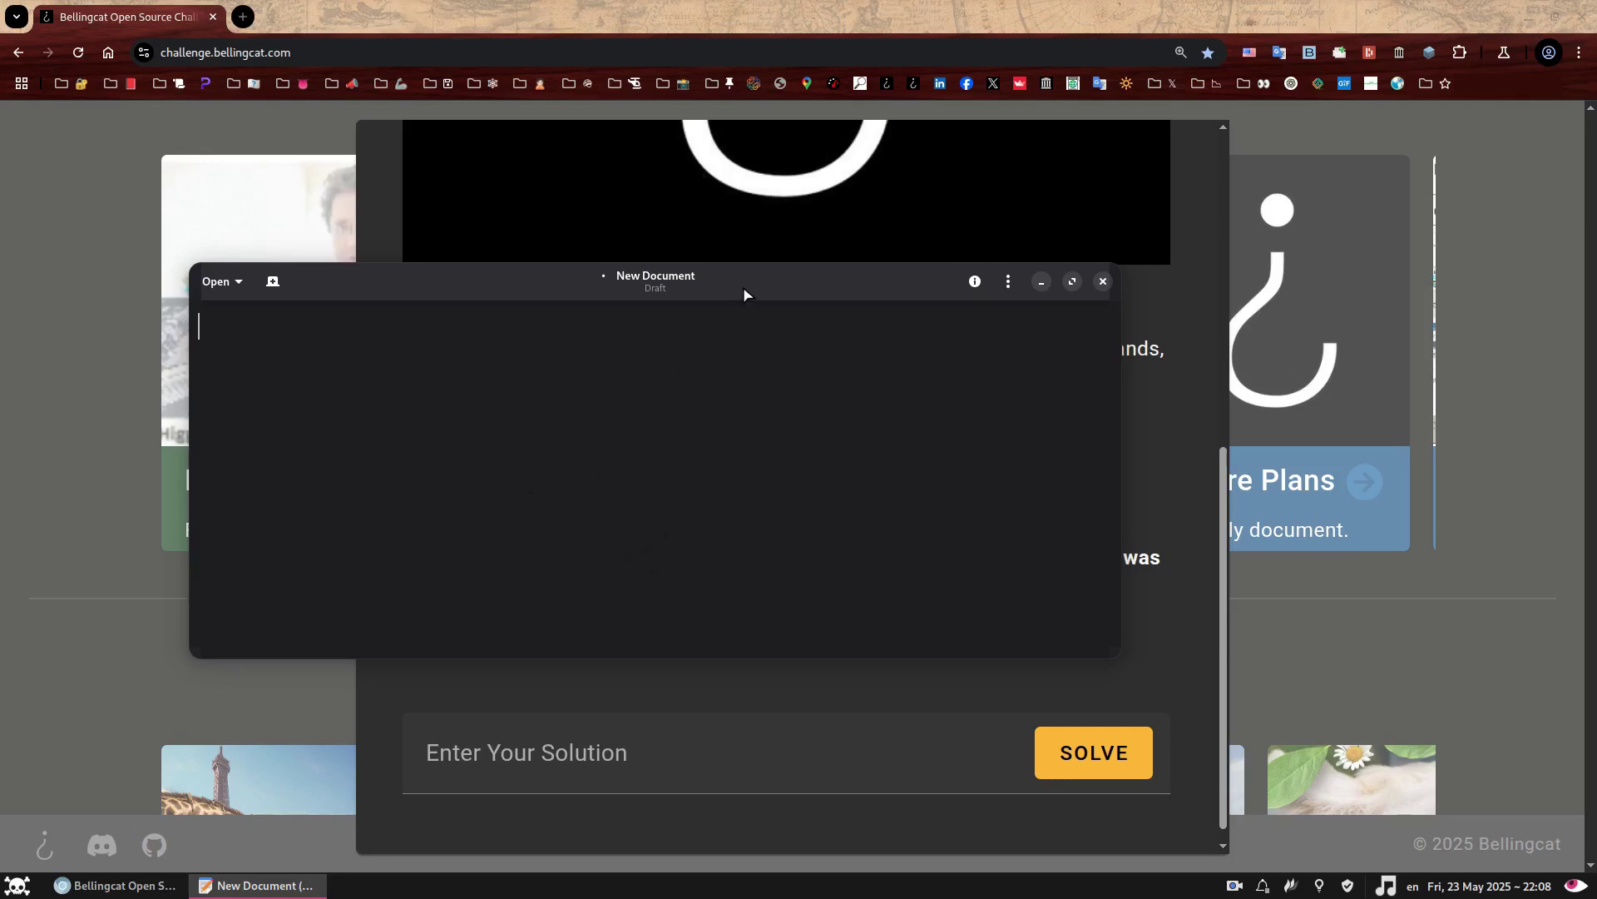
Put the notes on the left and the challenge on the right, then note step 1: the Netherlands registration date
drag(736, 293, 4, 283)
drag(1161, 8, 1596, 73)
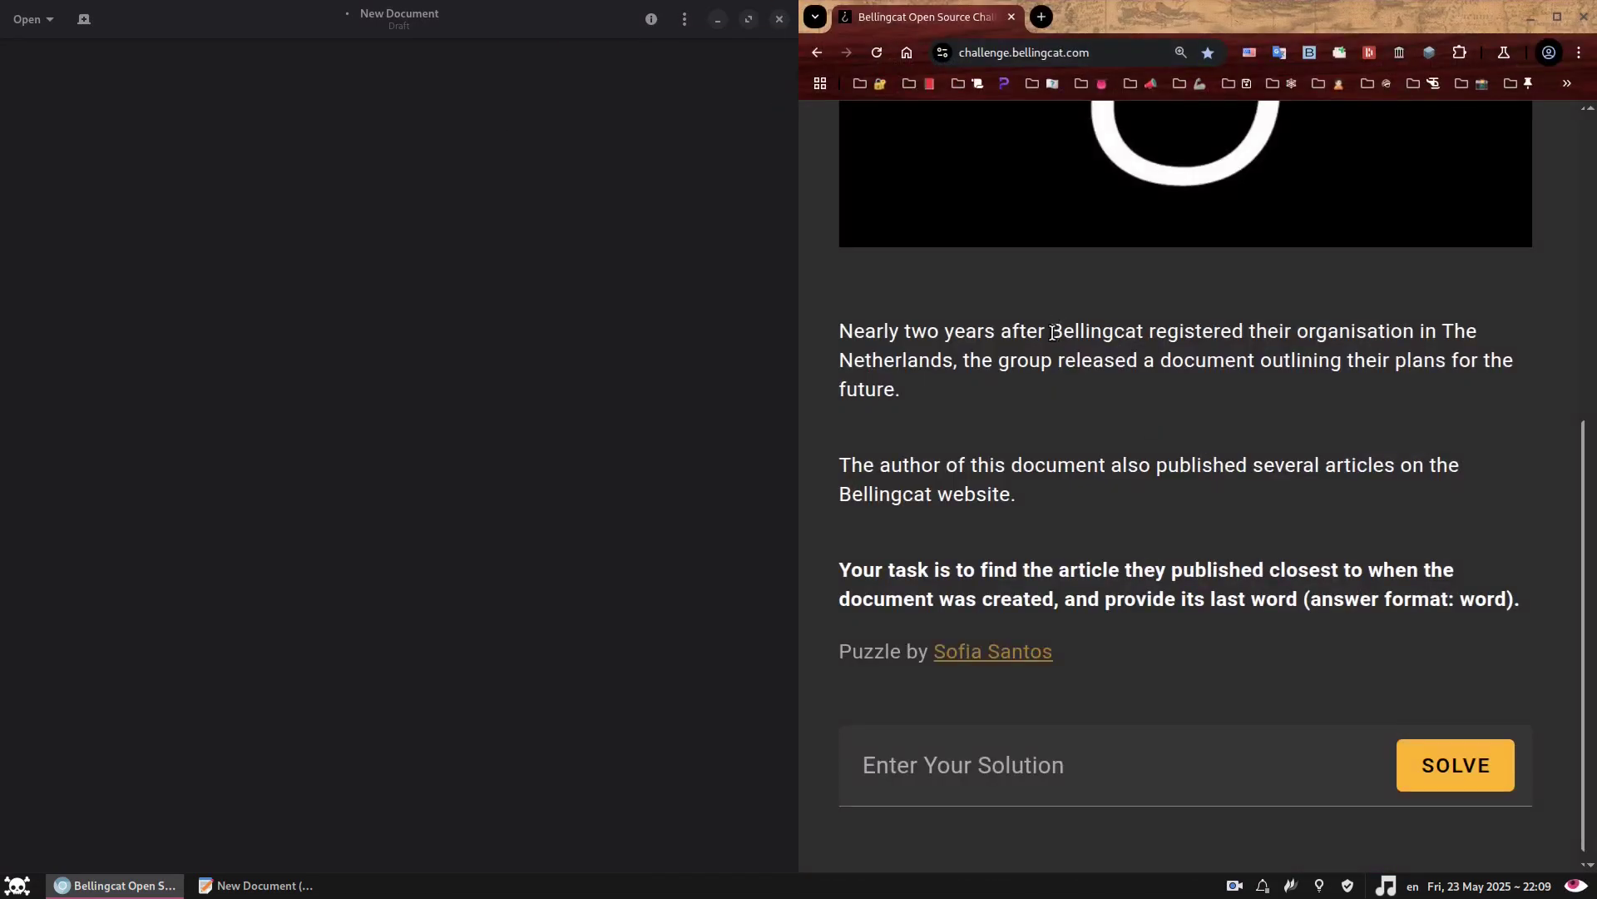
drag(1052, 331, 954, 381)
click(391, 227)
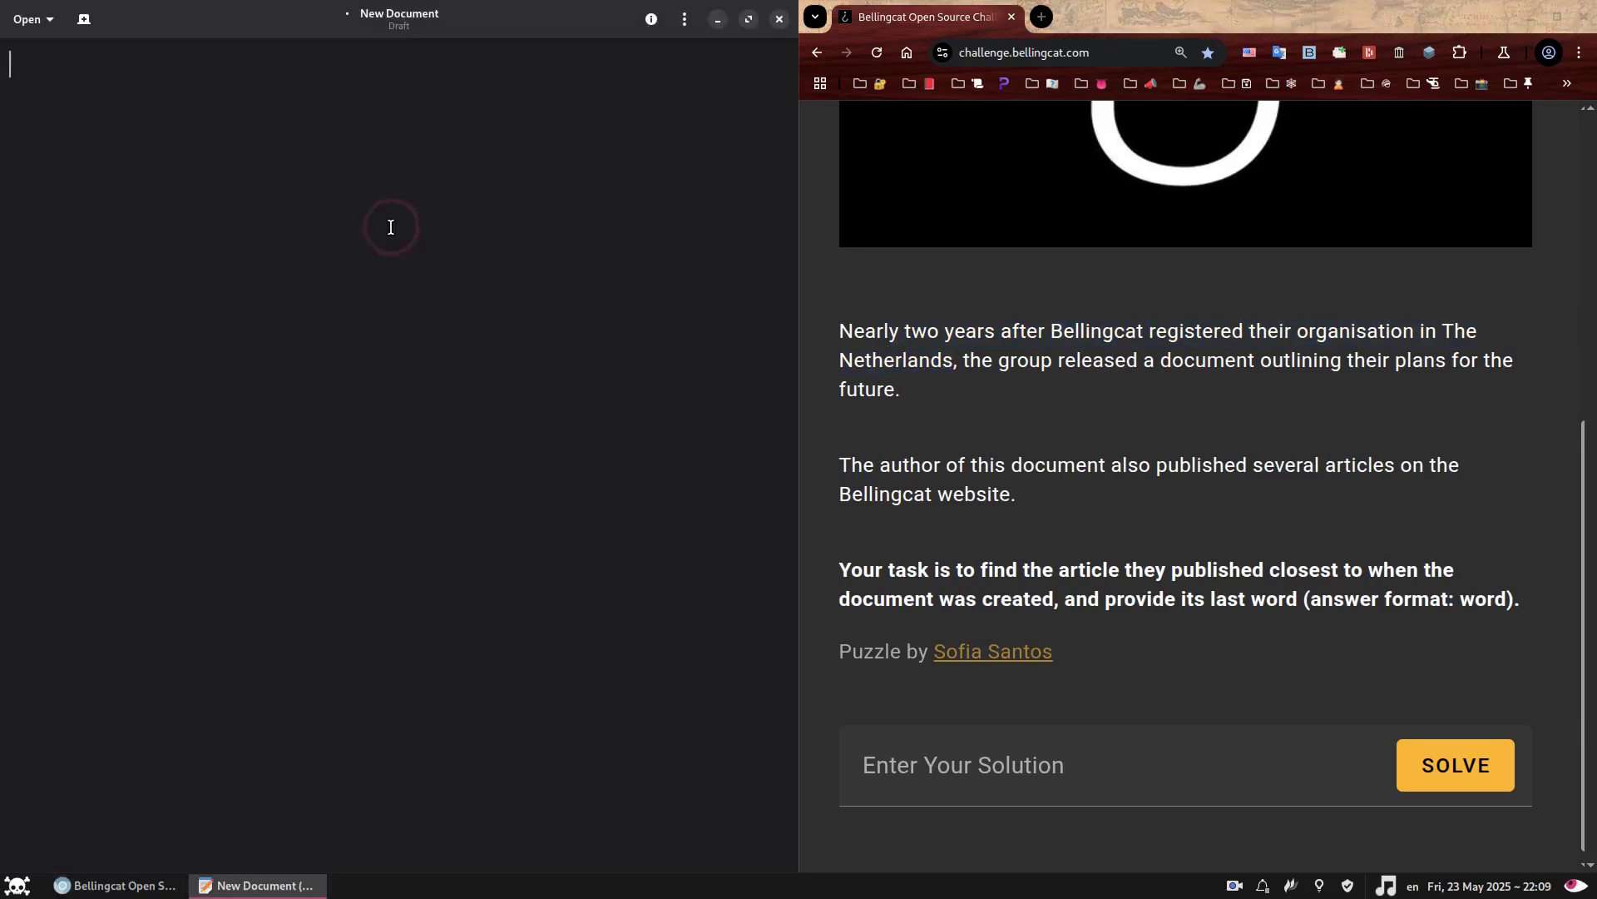
text(1) Date when Bellingcat registered their organisation in The Netherlands:)
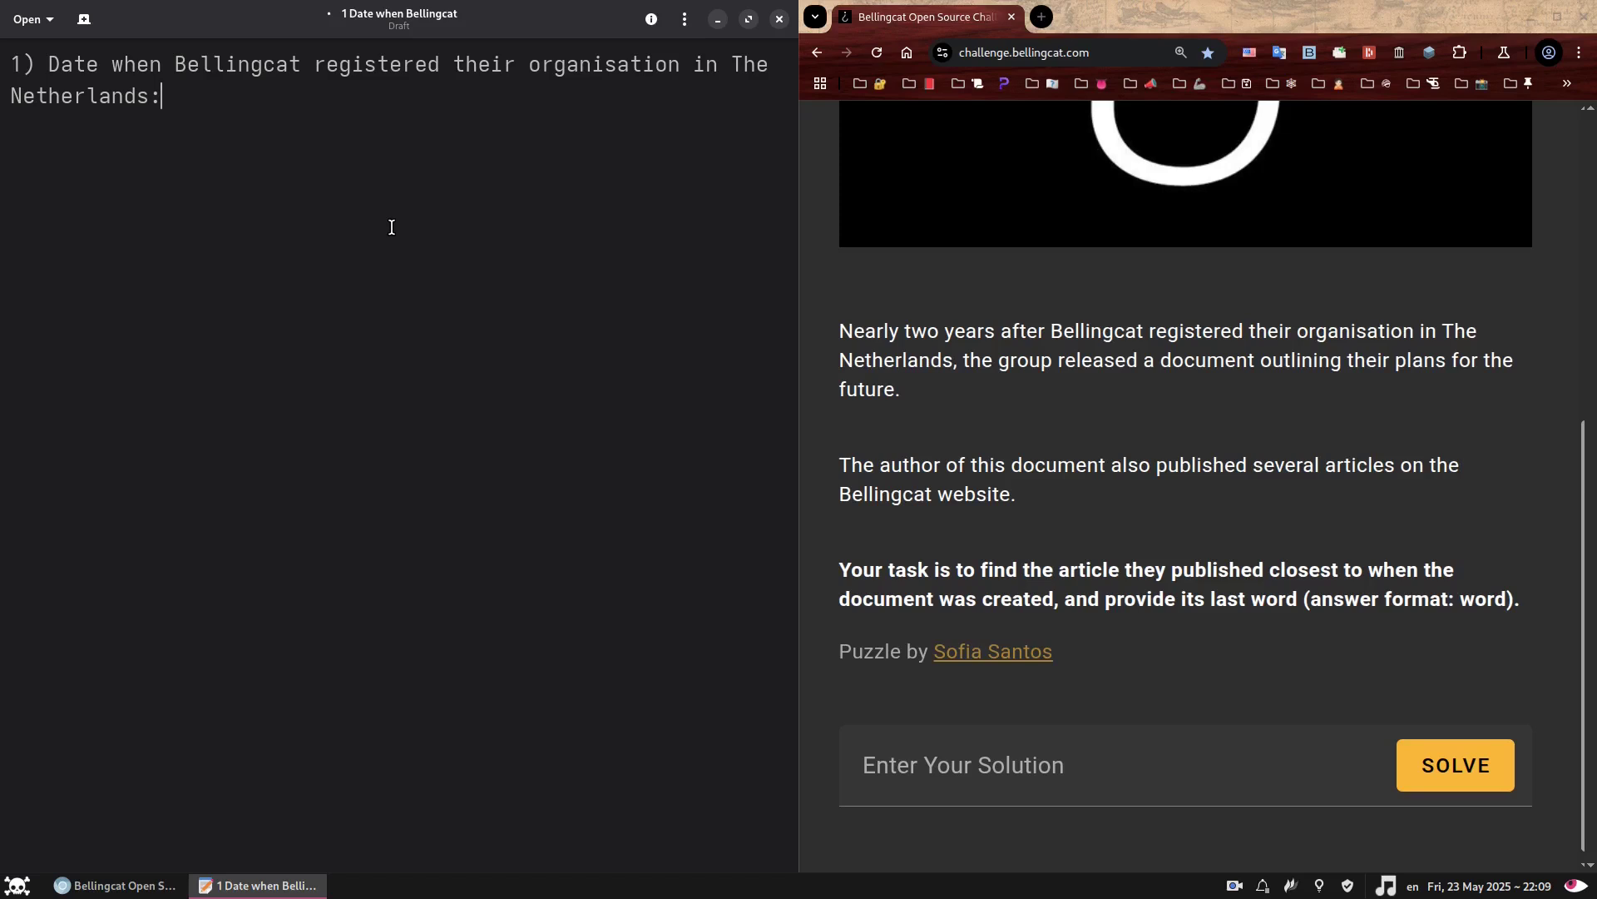
Add step 2: the date range of the plans document from 'nearly two years later'
drag(839, 331, 1487, 390)
double_click(875, 329)
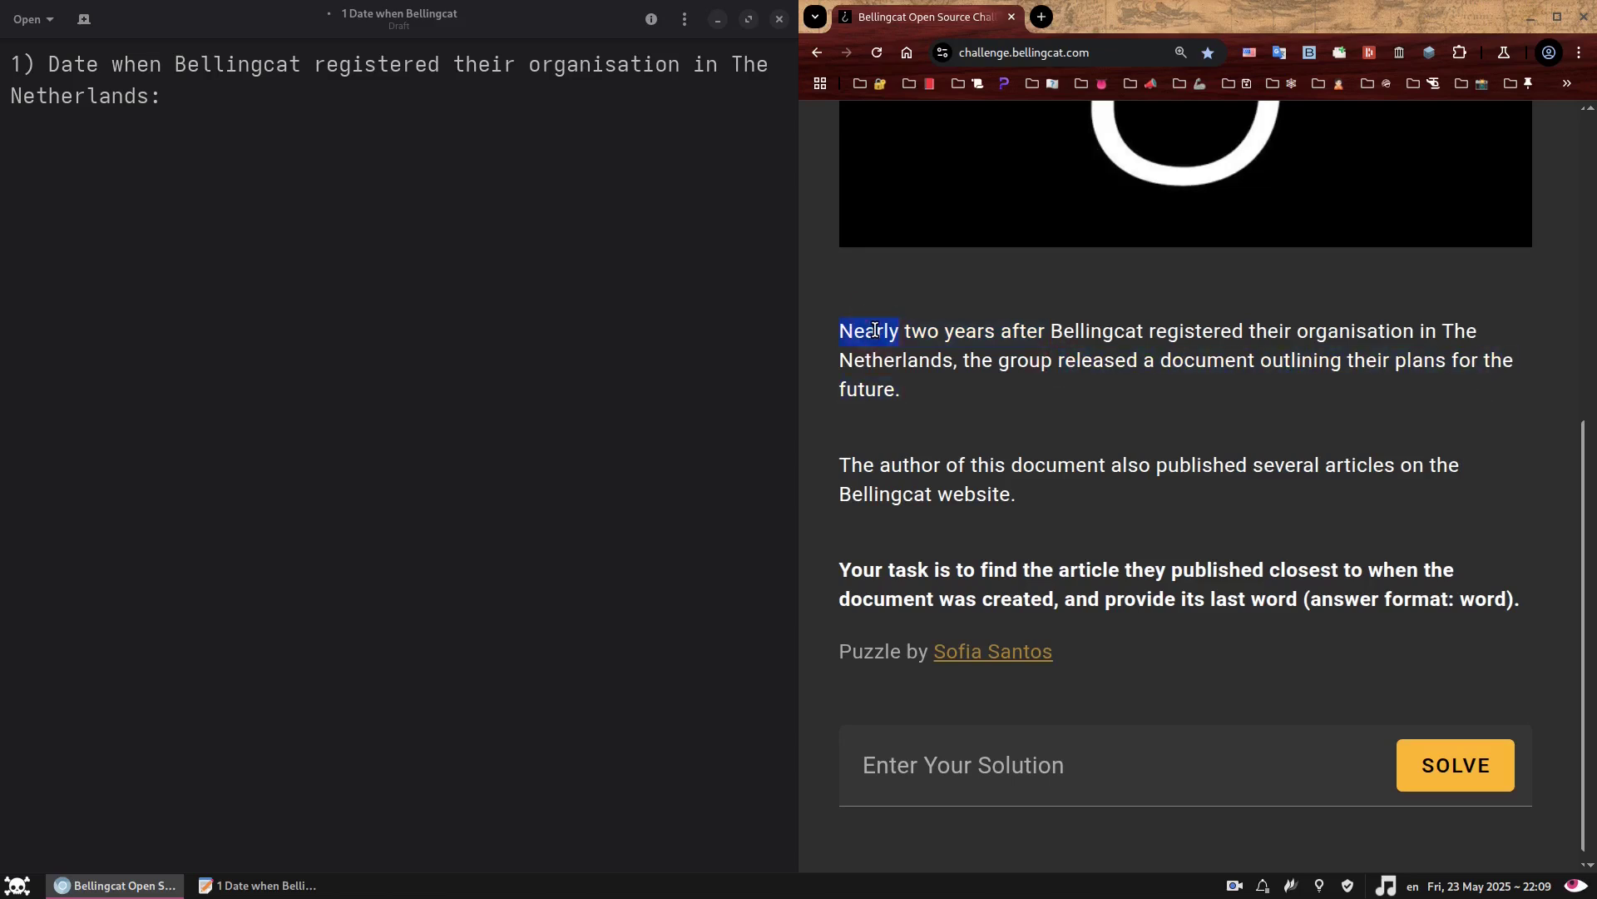
click(957, 358)
key(alt+Tab)
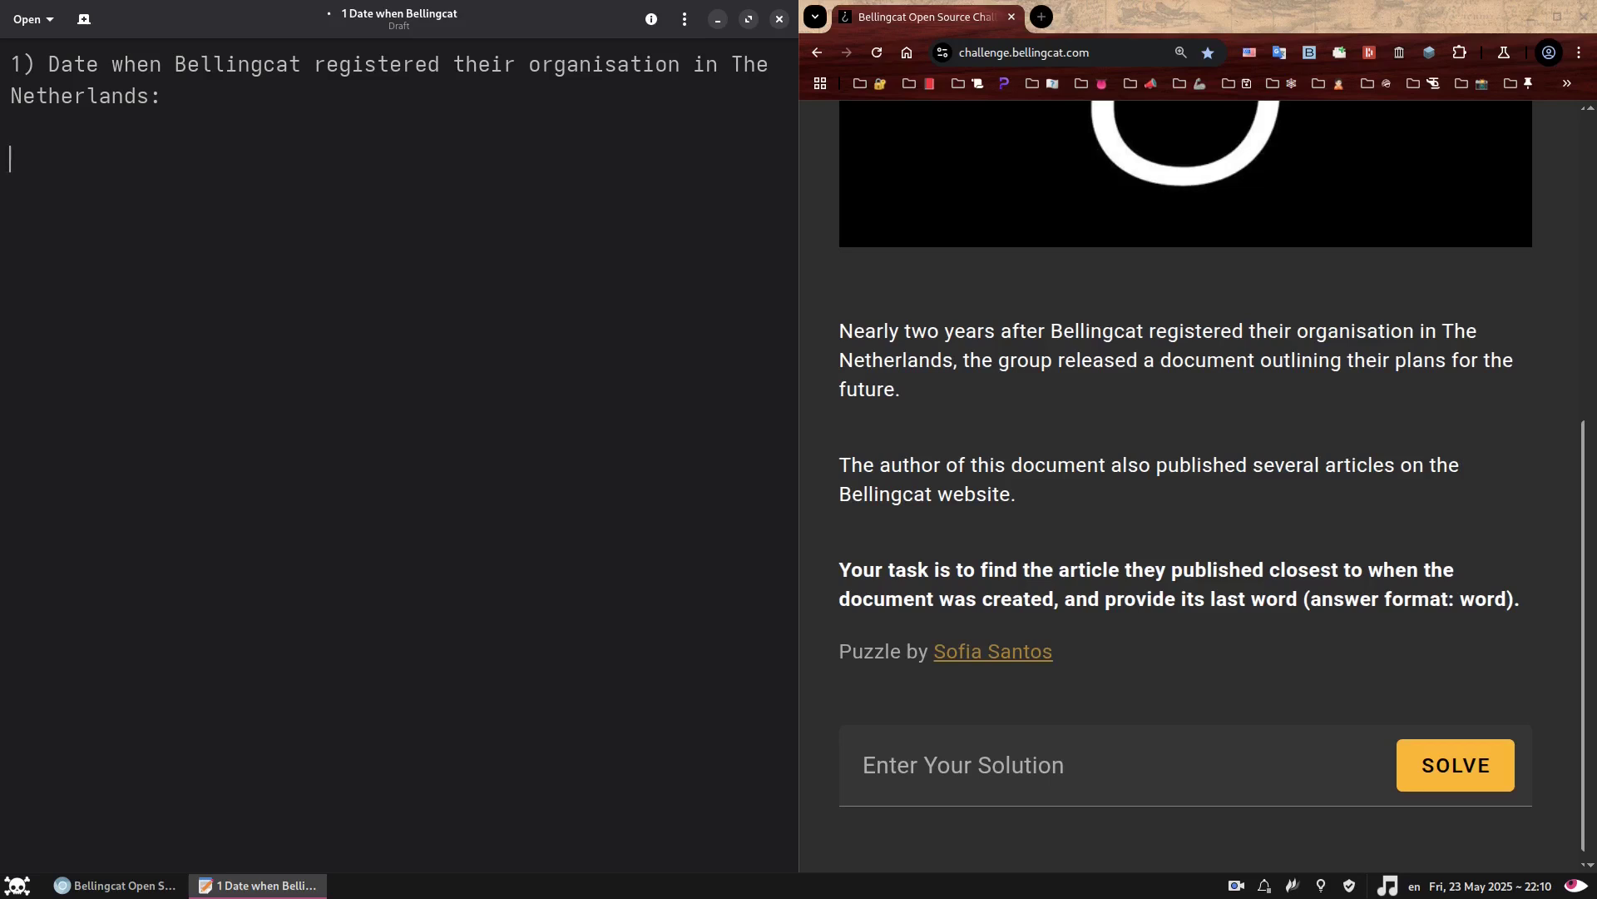
text(2) Date range of document outlining plans for the future ("nearly two years later"):)
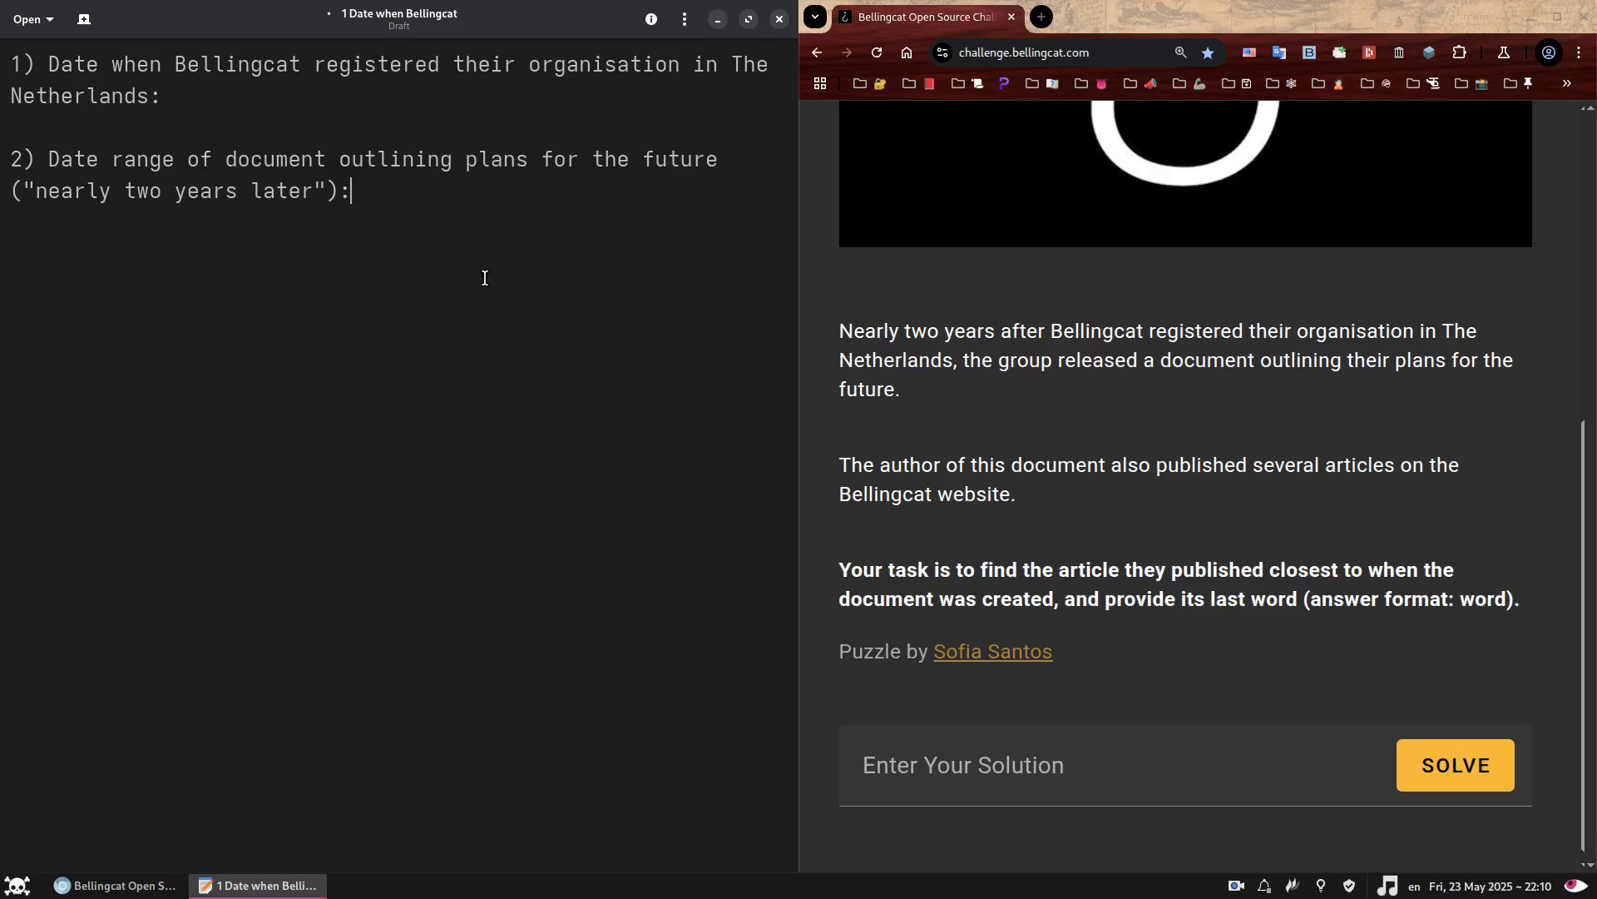
click(1226, 413)
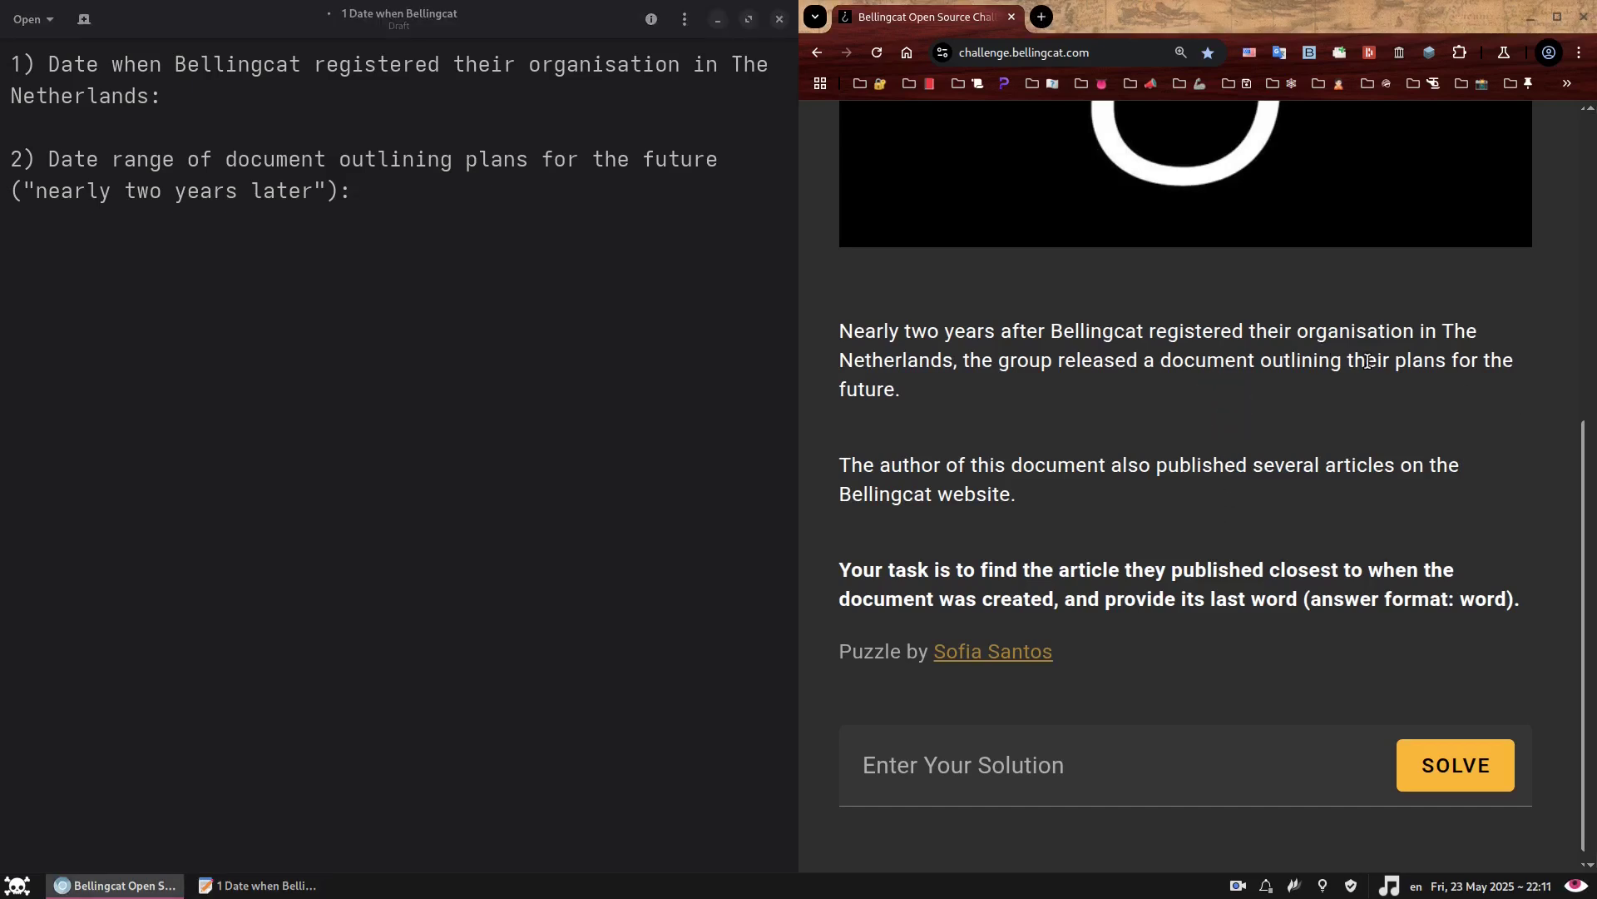
Add step 3 'Locate the correct document:' and paste in steps 4 and 5
drag(1398, 363, 1412, 414)
click(354, 315)
key(Return)
text(3) Locate the correct document:)
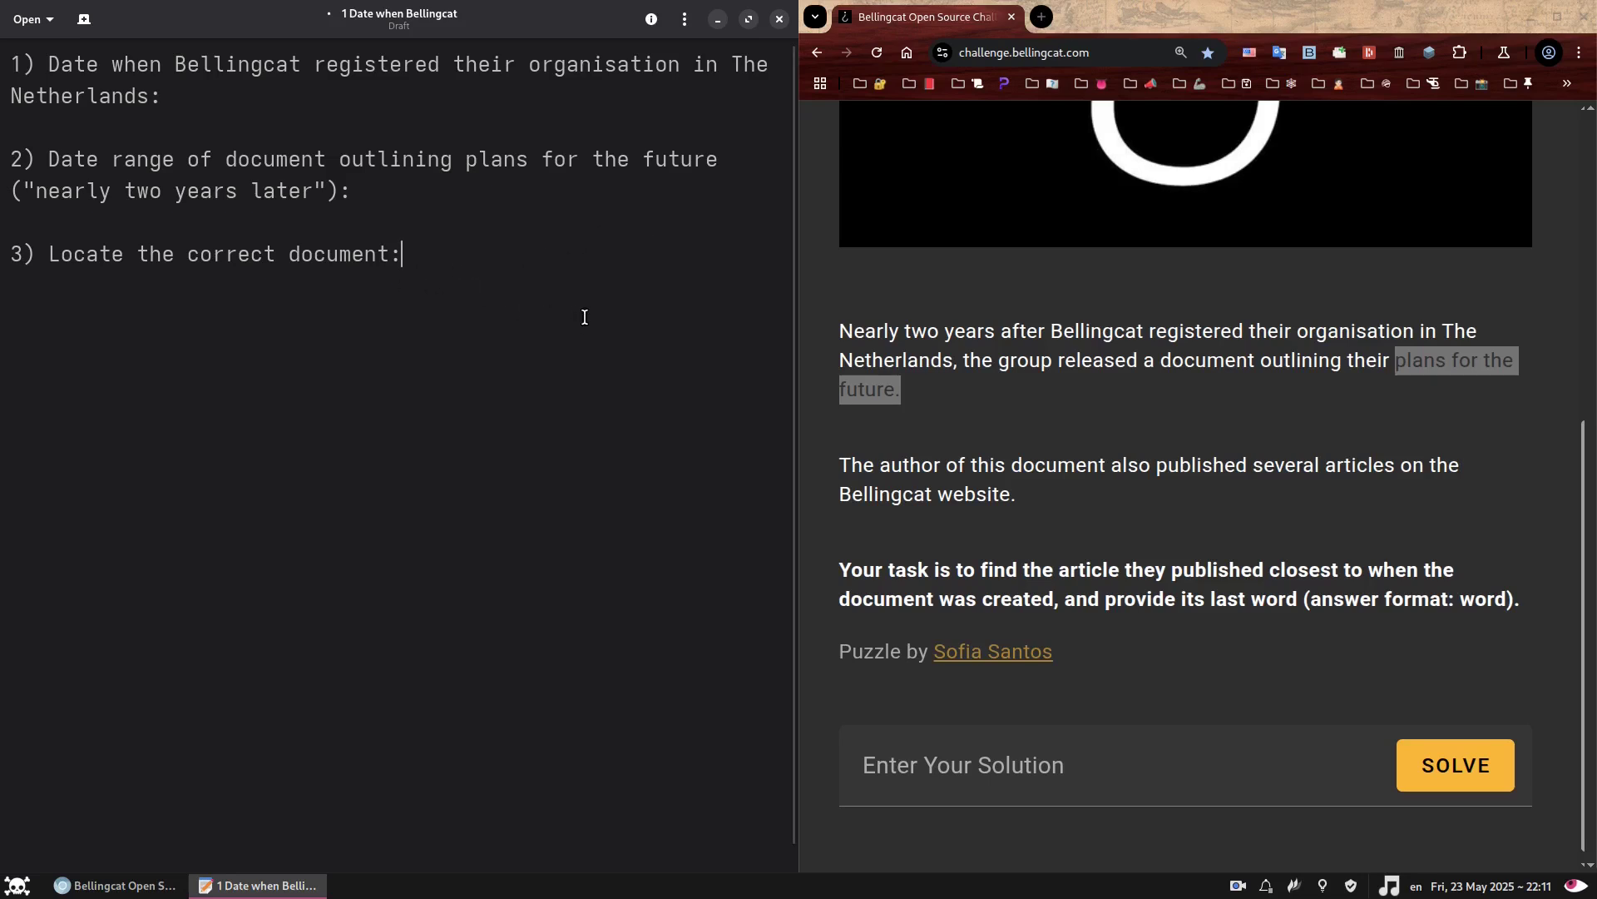
key(Return)
key(Return)
text(4) Identify author of document:  5) Check creation date of document:)
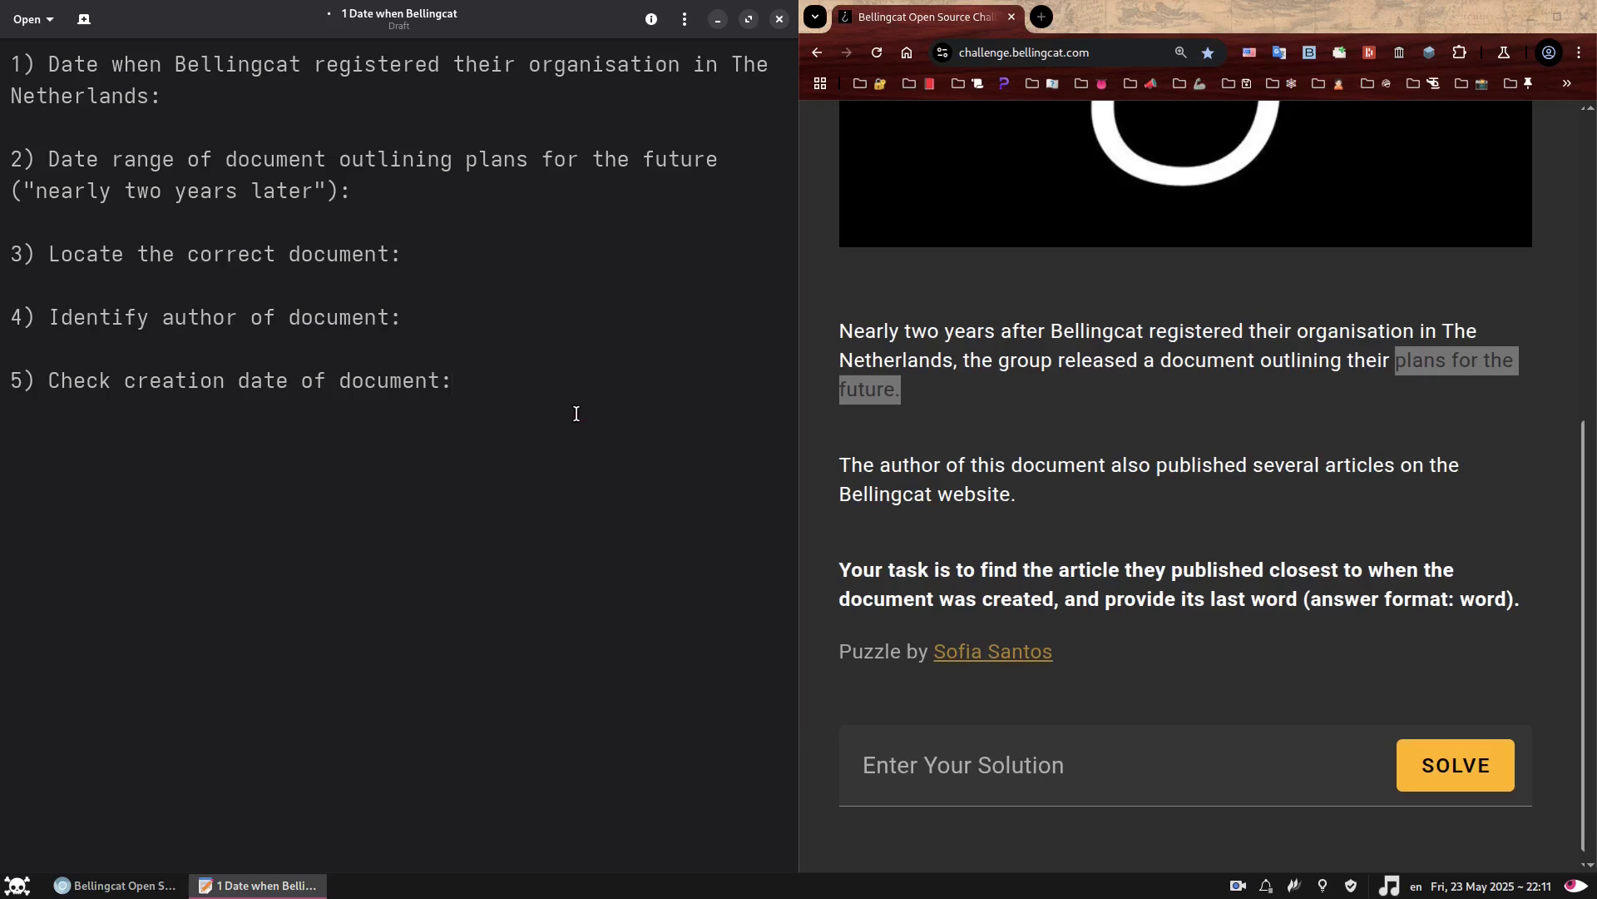
Add steps 6 to 8: the same author's articles, the article closest to point 5, and its last word
key(Return)
key(Return)
text(6) Locate articles from the same author on Bellingcat's website:)
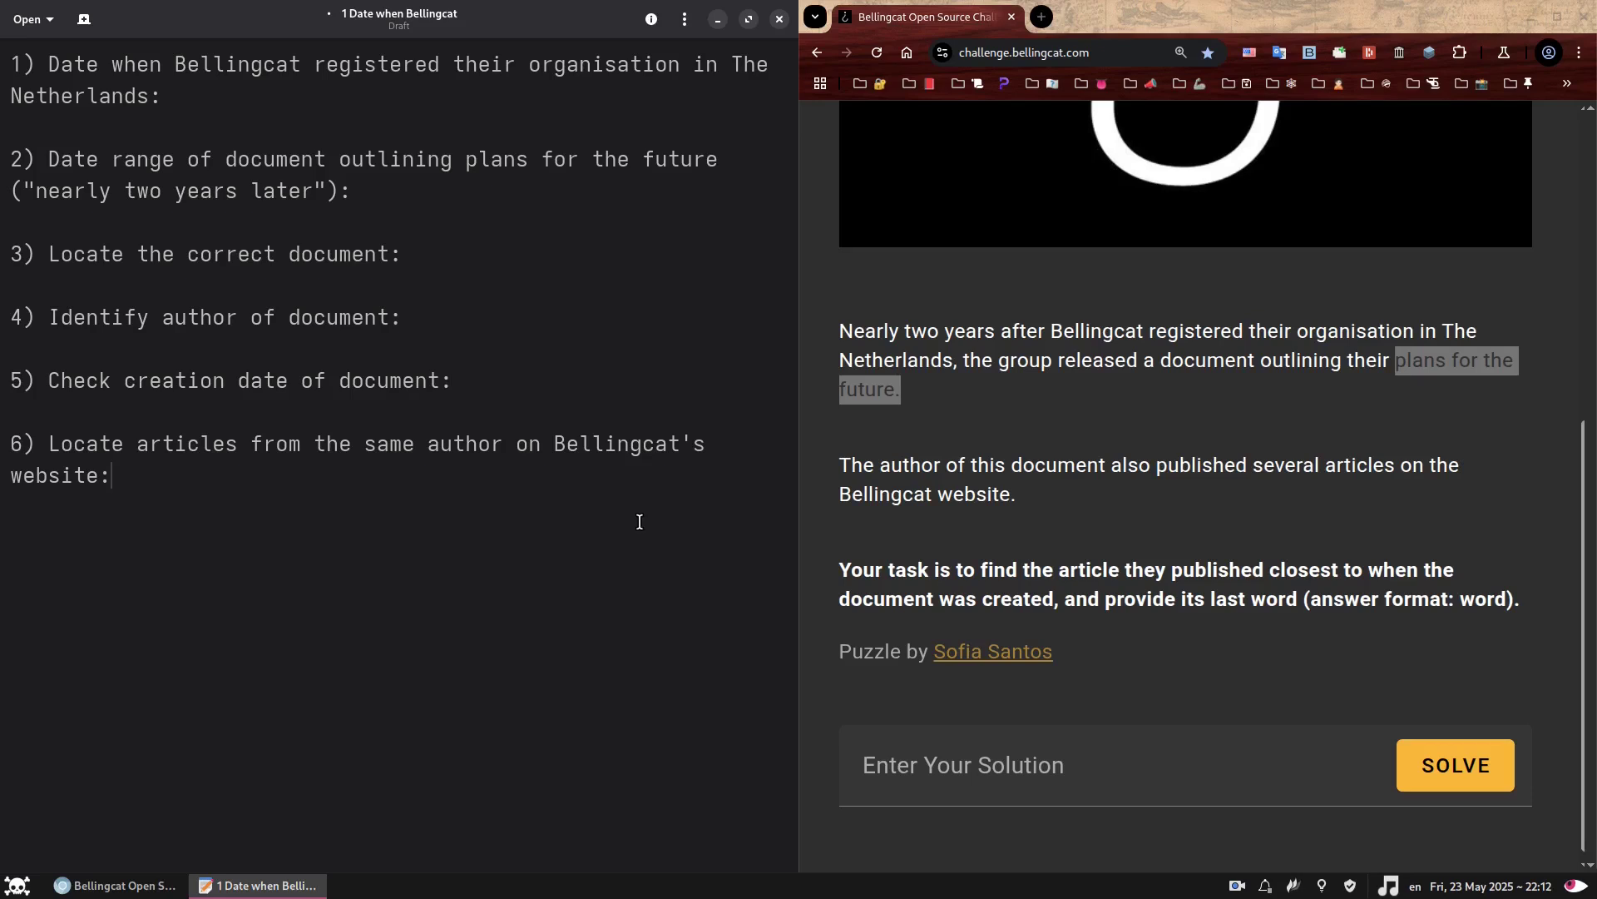
key(Return)
key(Return)
text(7) Identify which article was published closest to point 5):)
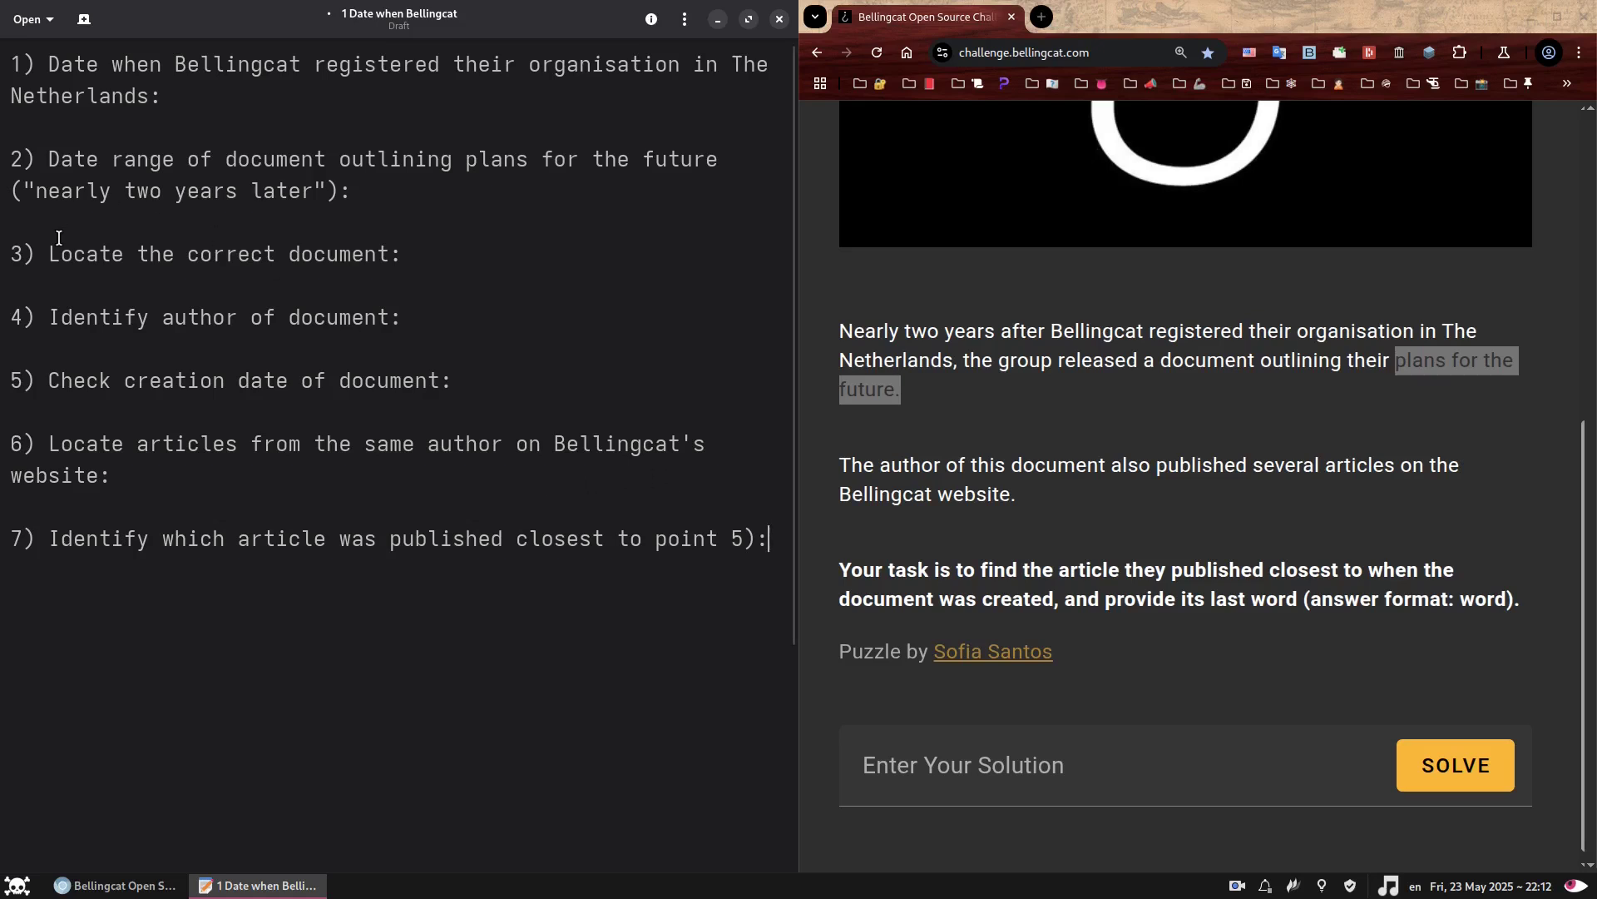
drag(46, 250, 383, 280)
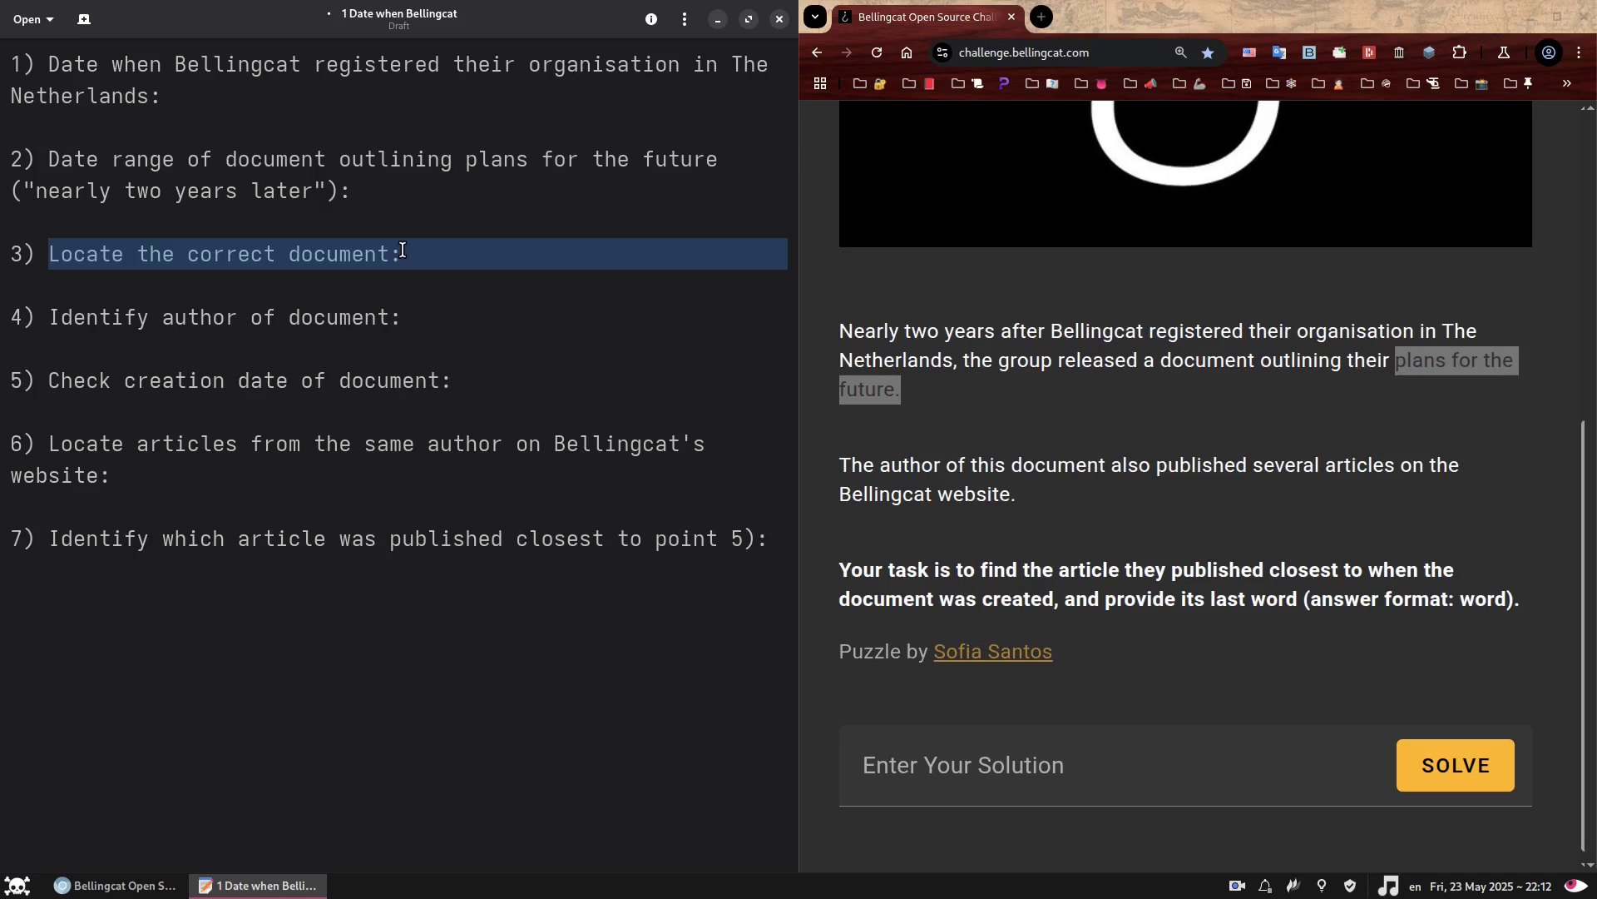
click(493, 538)
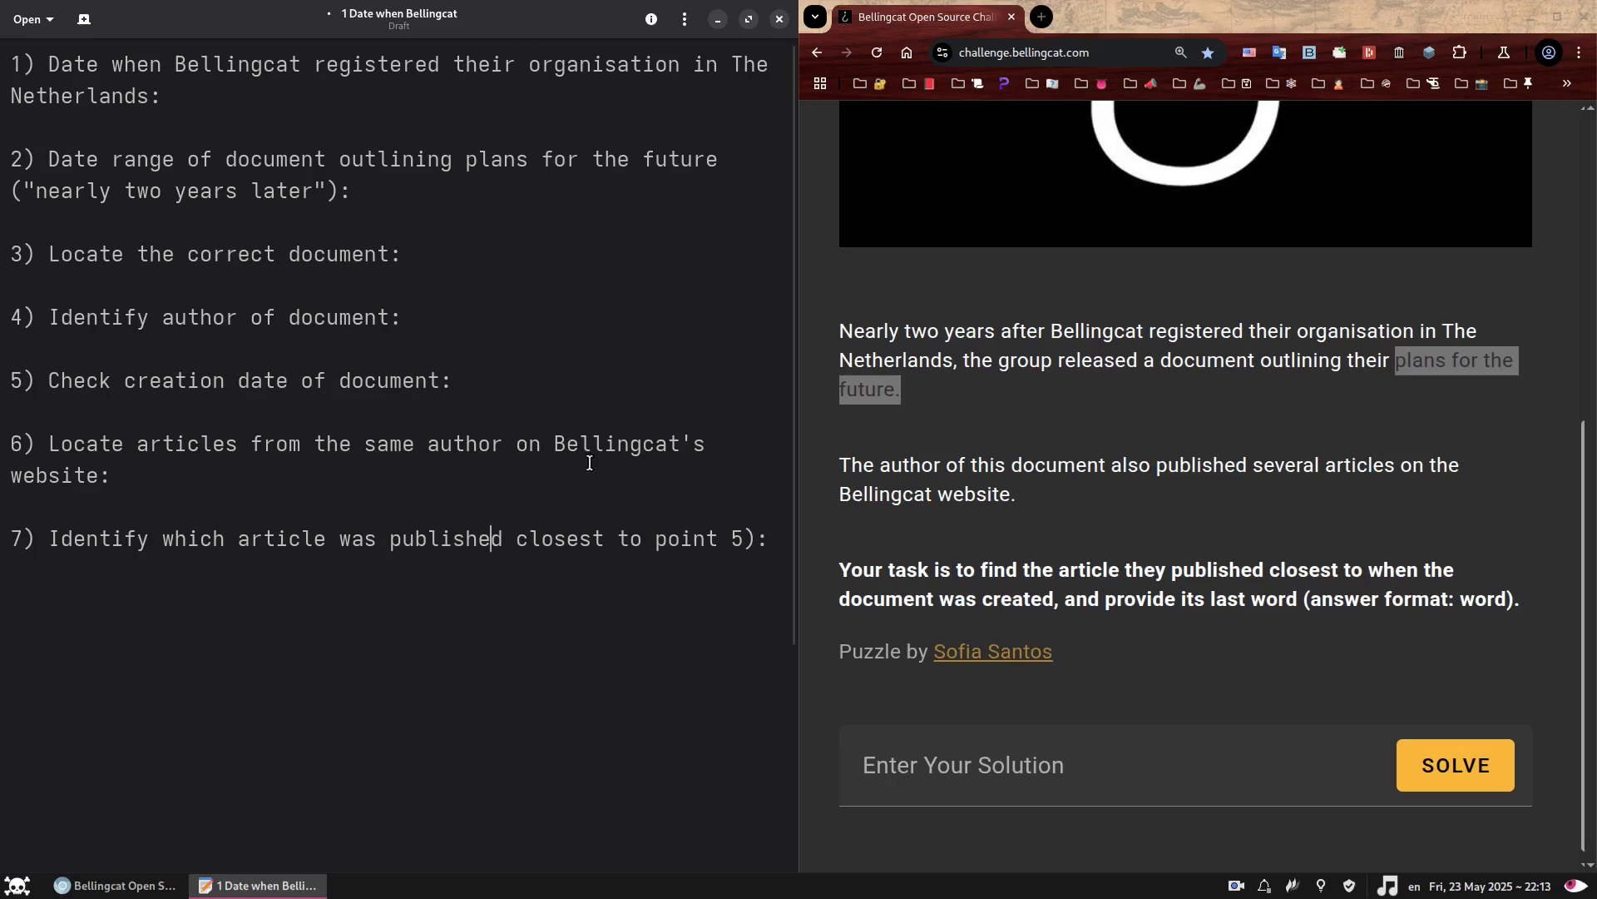
key(End)
key(Return)
key(Return)
text(8) Locate the last word in the article:)
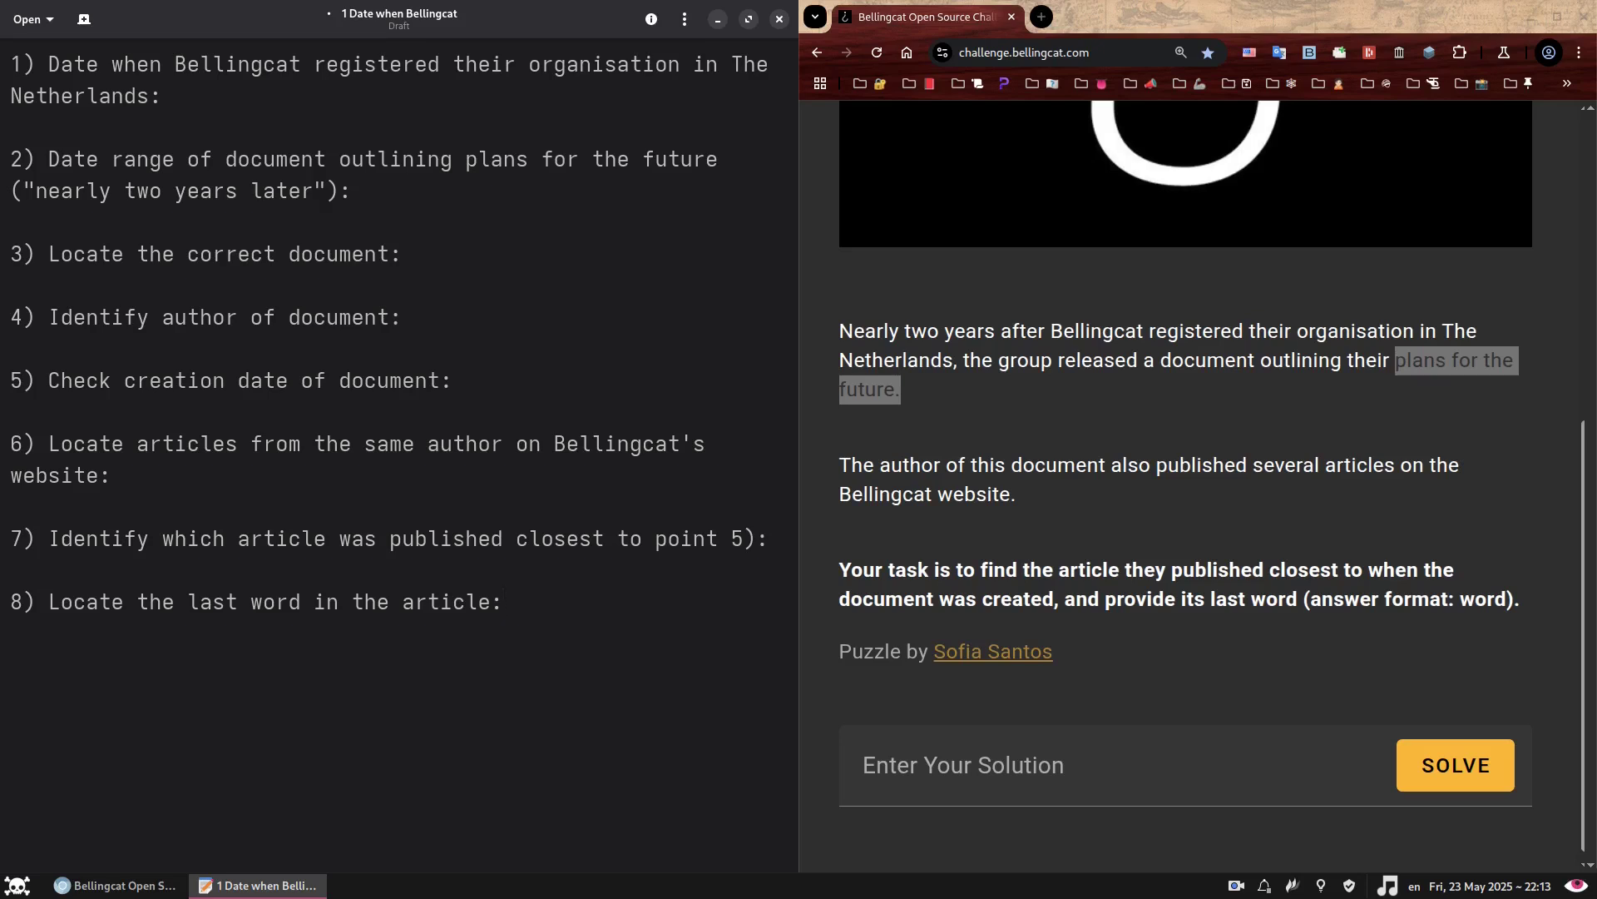
click(341, 100)
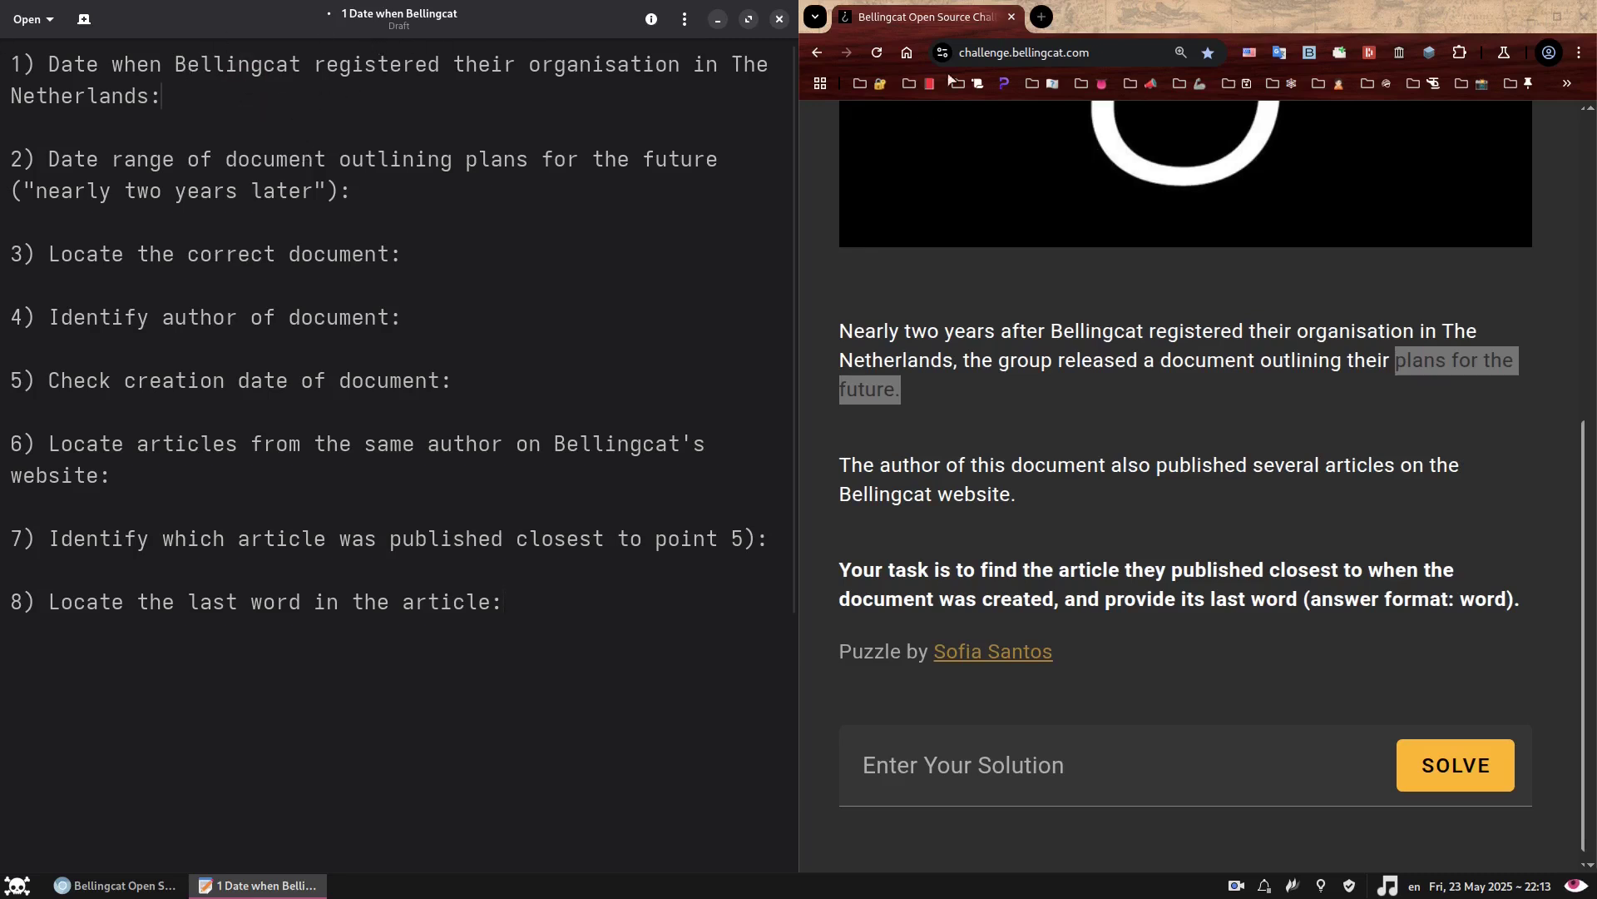
Google when Bellingcat registered its organisation in the Netherlands and scan the results
click(1081, 18)
click(1041, 17)
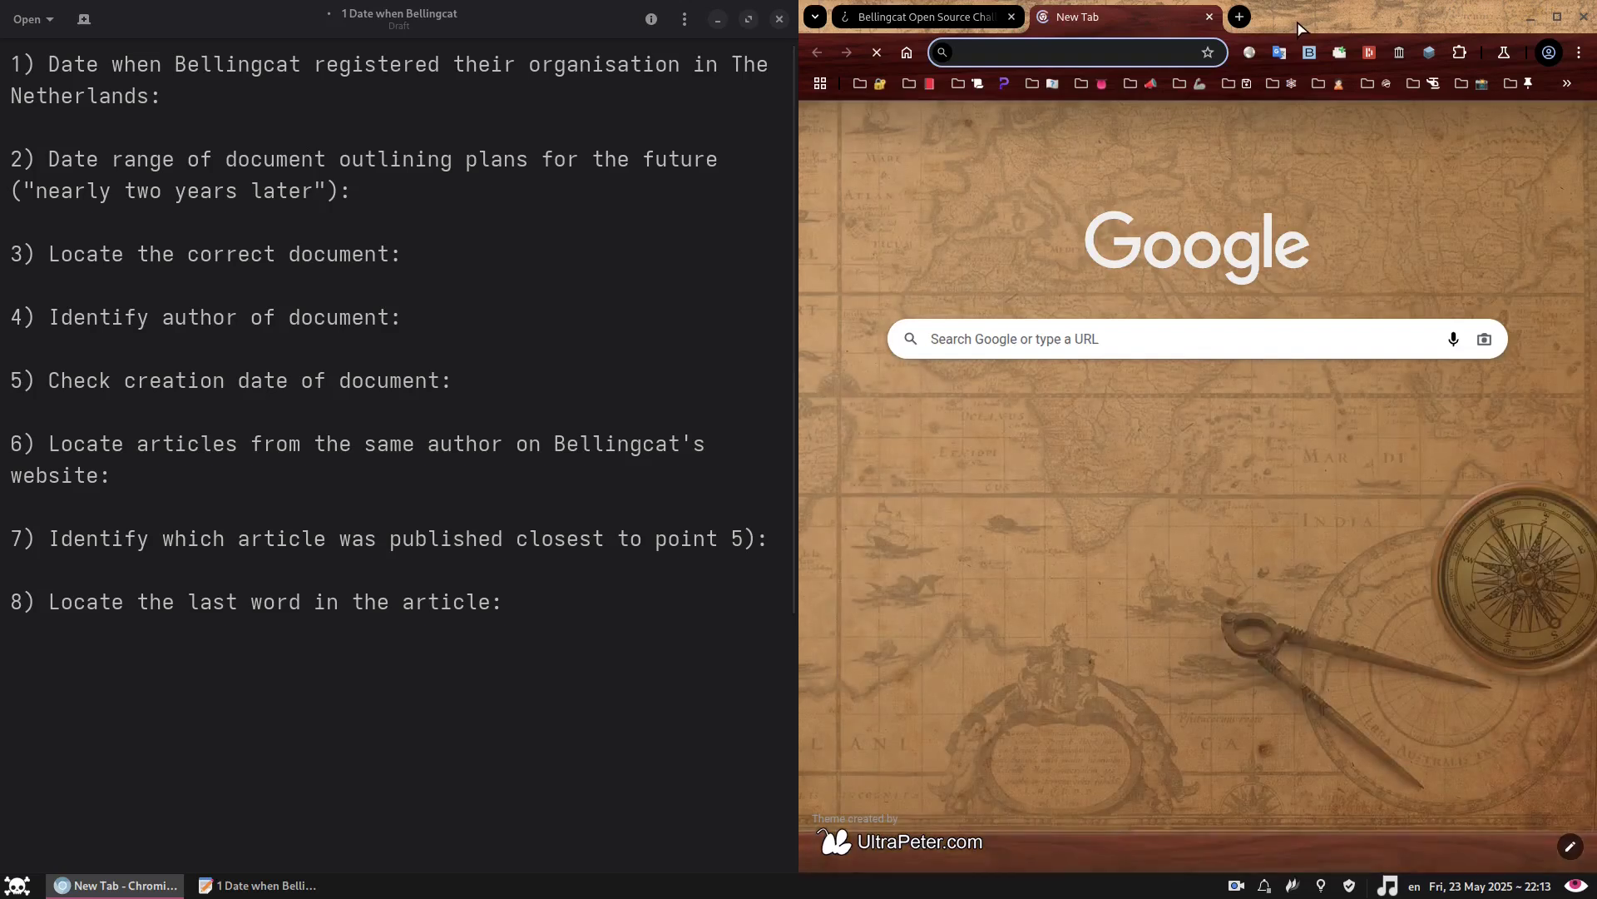
double_click(1248, 19)
click(793, 340)
text(When did Bellingcat register their organisation in The Netherlands)
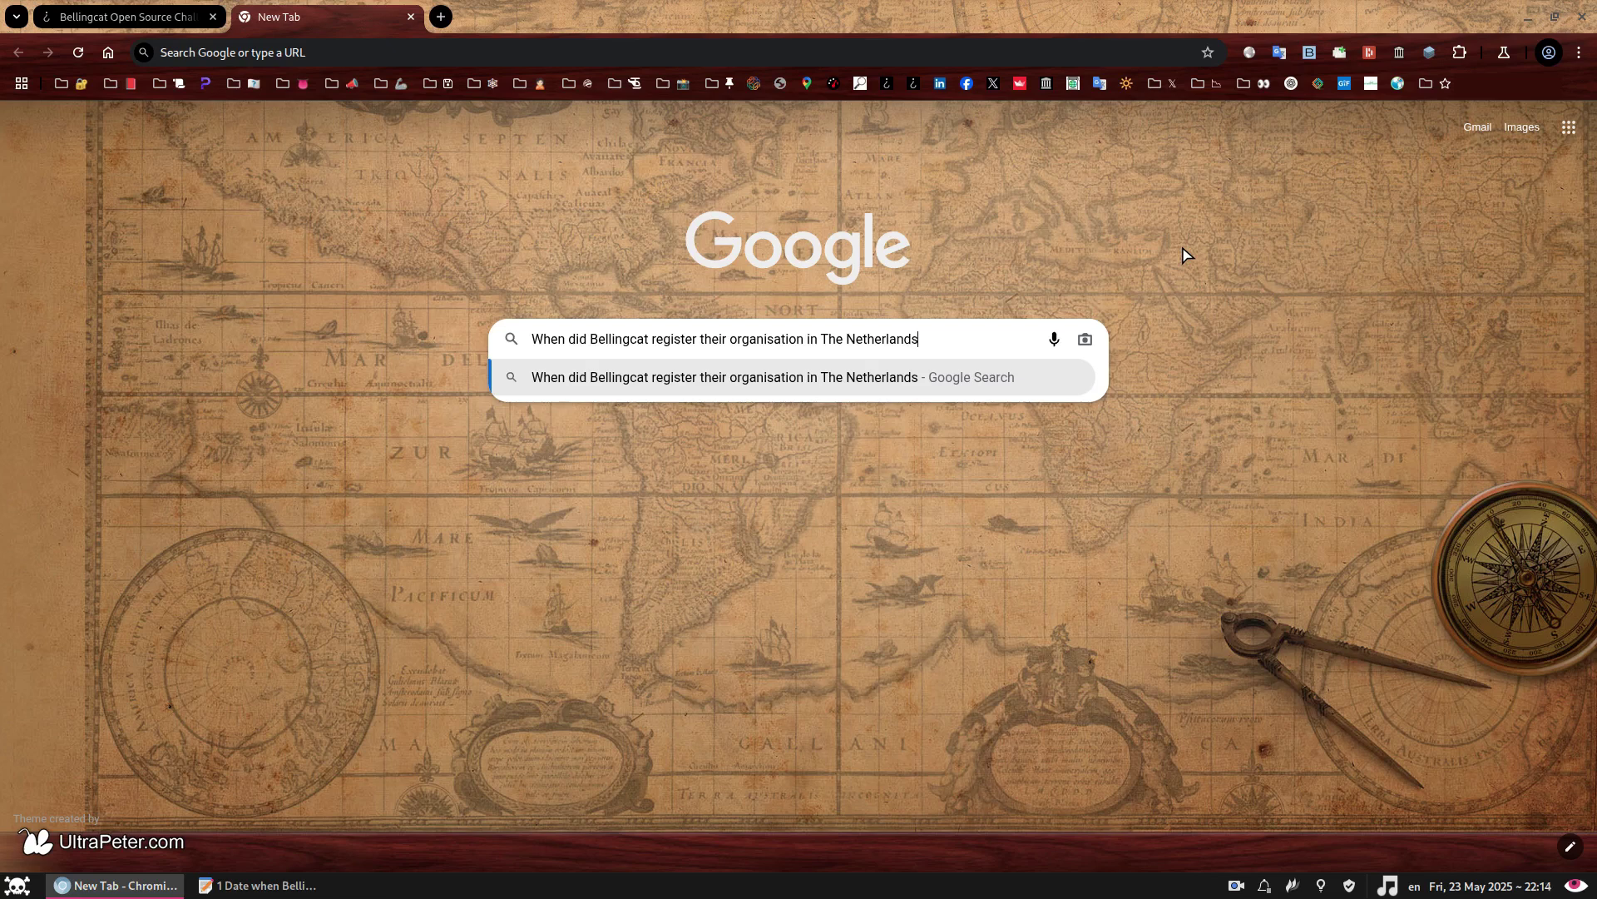
key(Return)
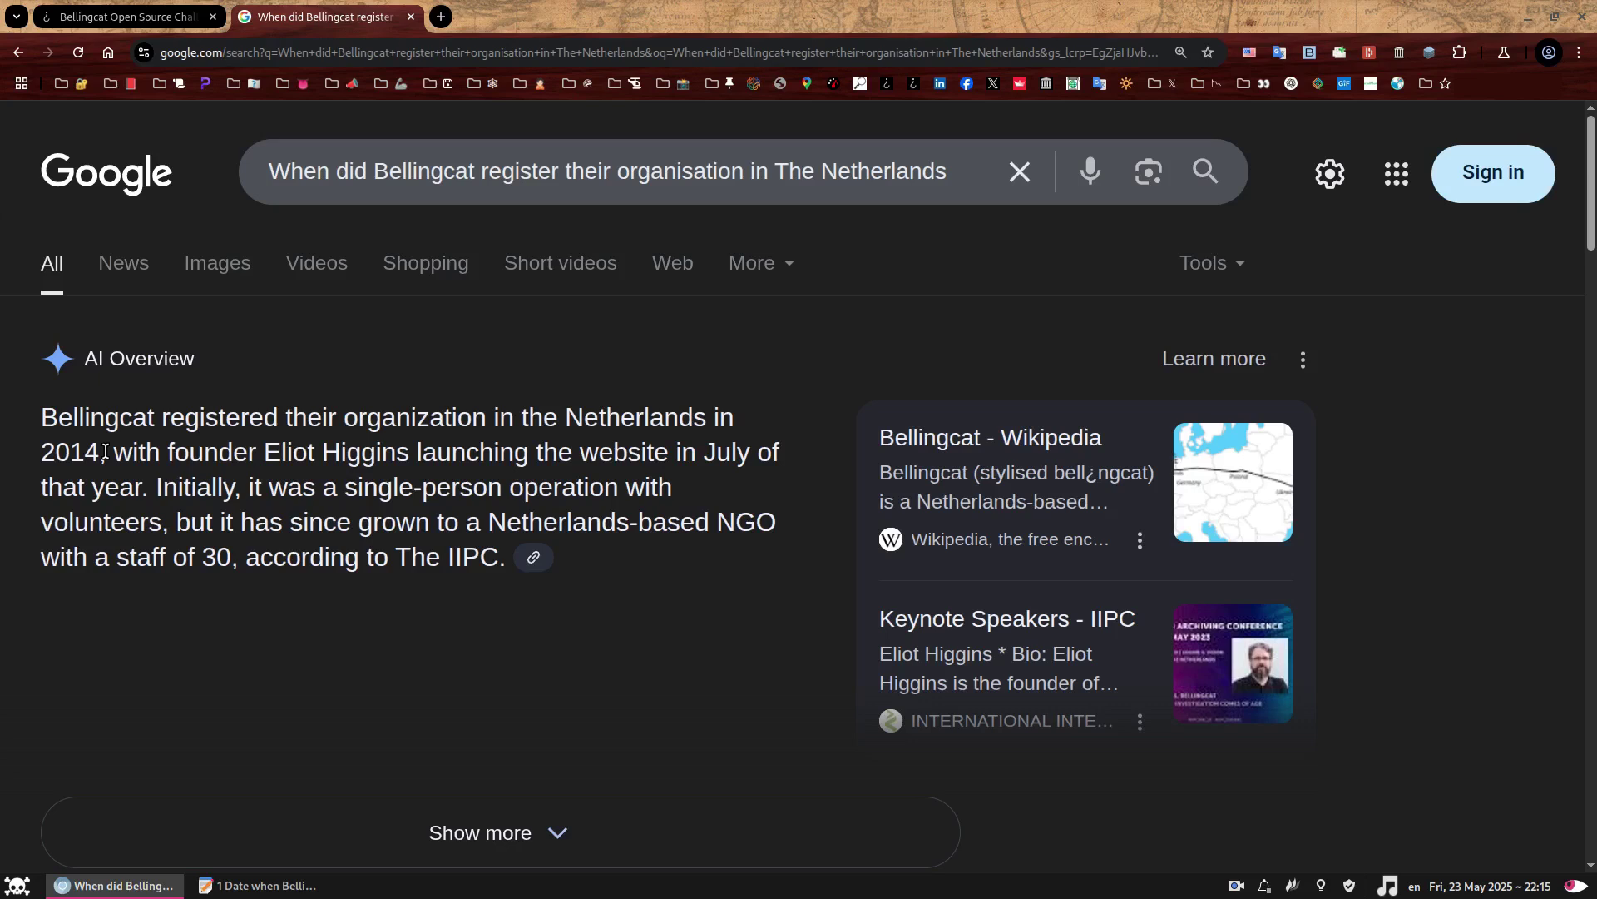
scroll(319, 499, down, 7)
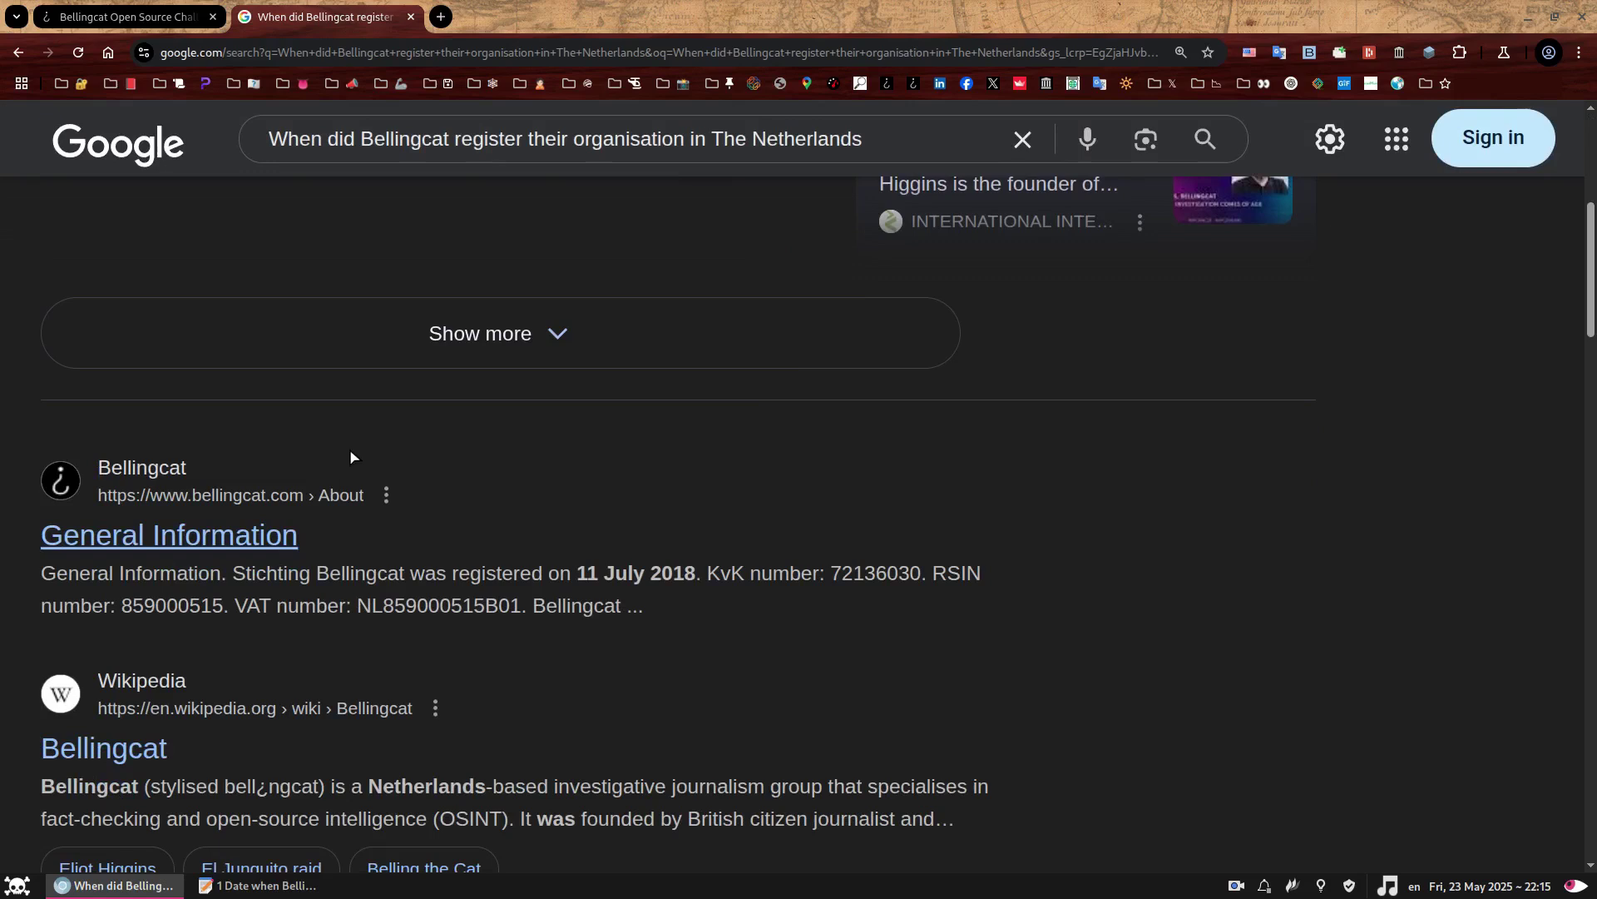
scroll(424, 446, down, 1)
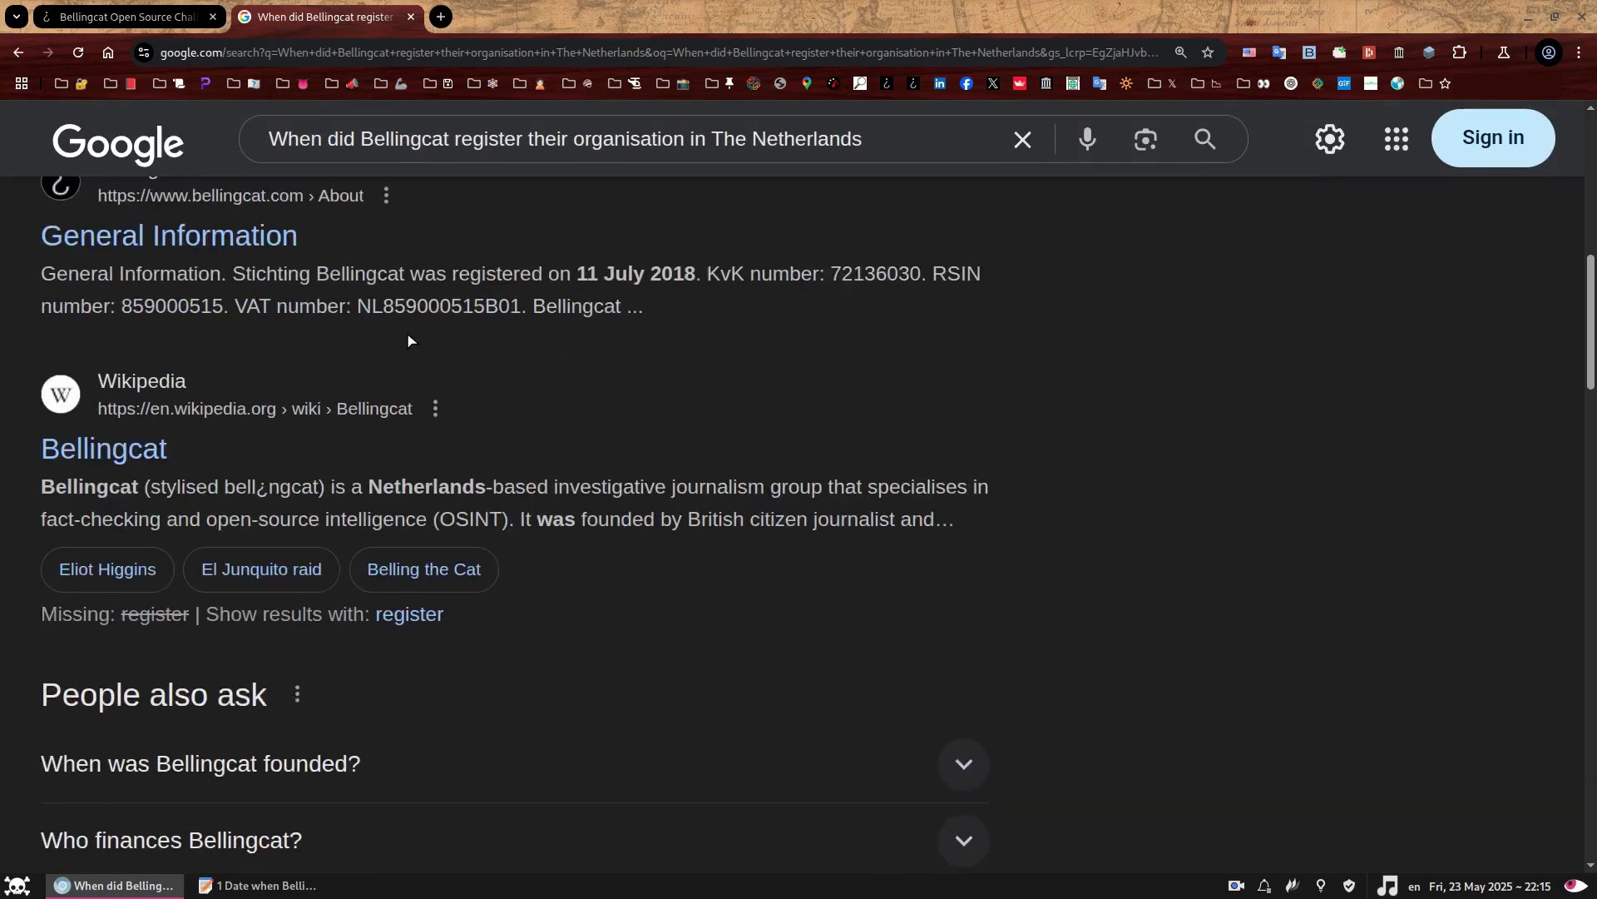
scroll(408, 340, up, 1)
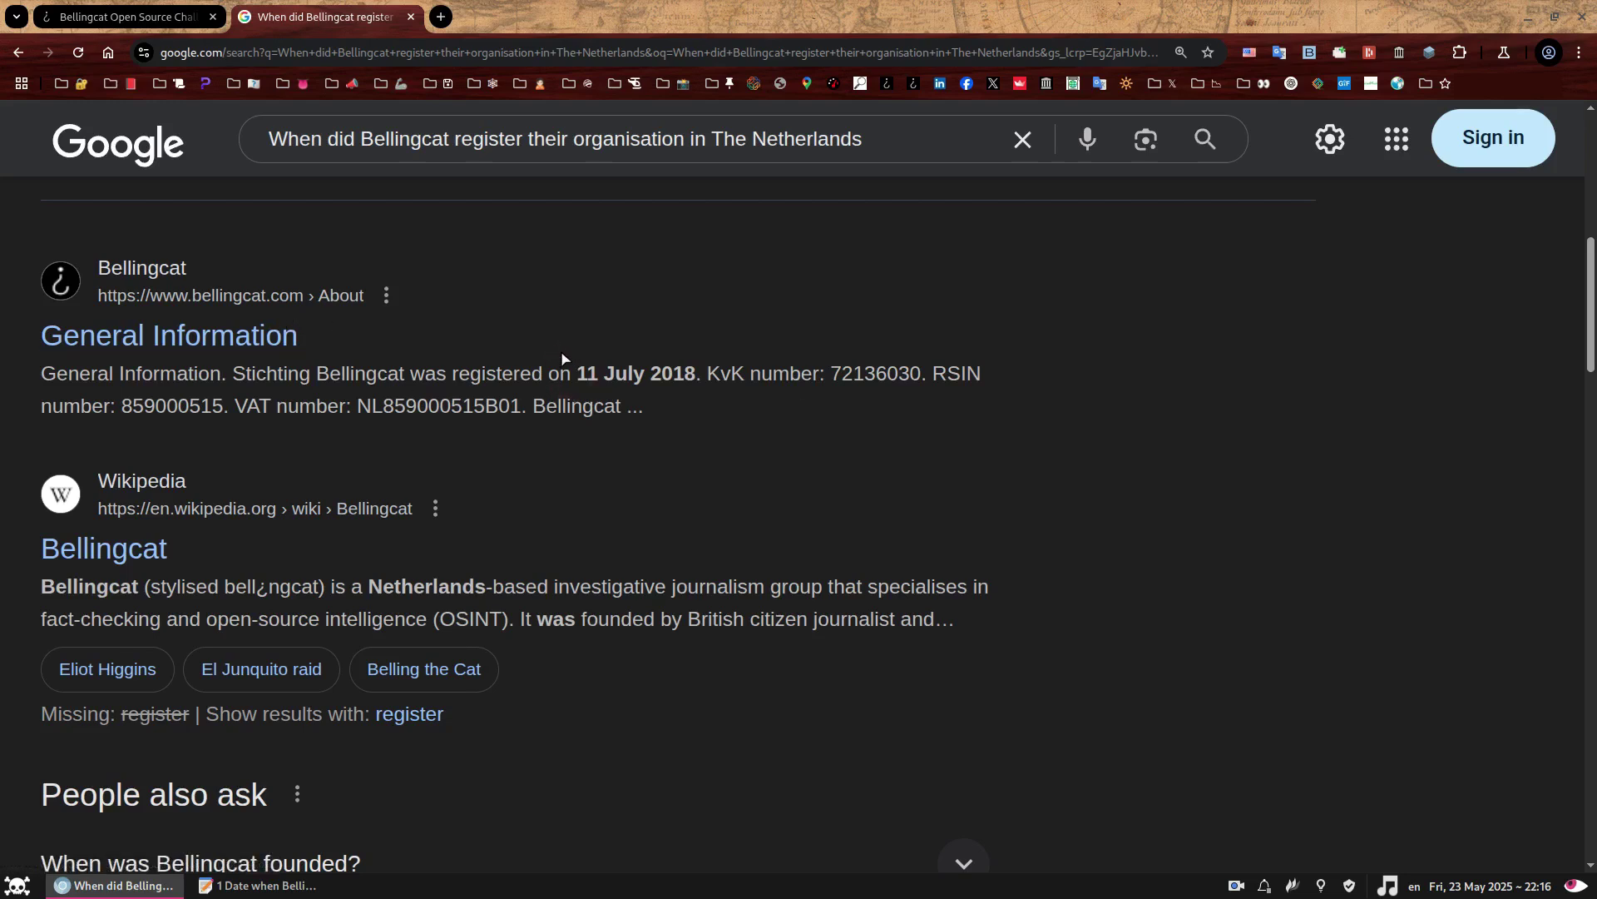
Open Bellingcat's General Information page at 150% zoom and translate the word 'Stichting'
middle_click(207, 337)
key(ctrl+Tab)
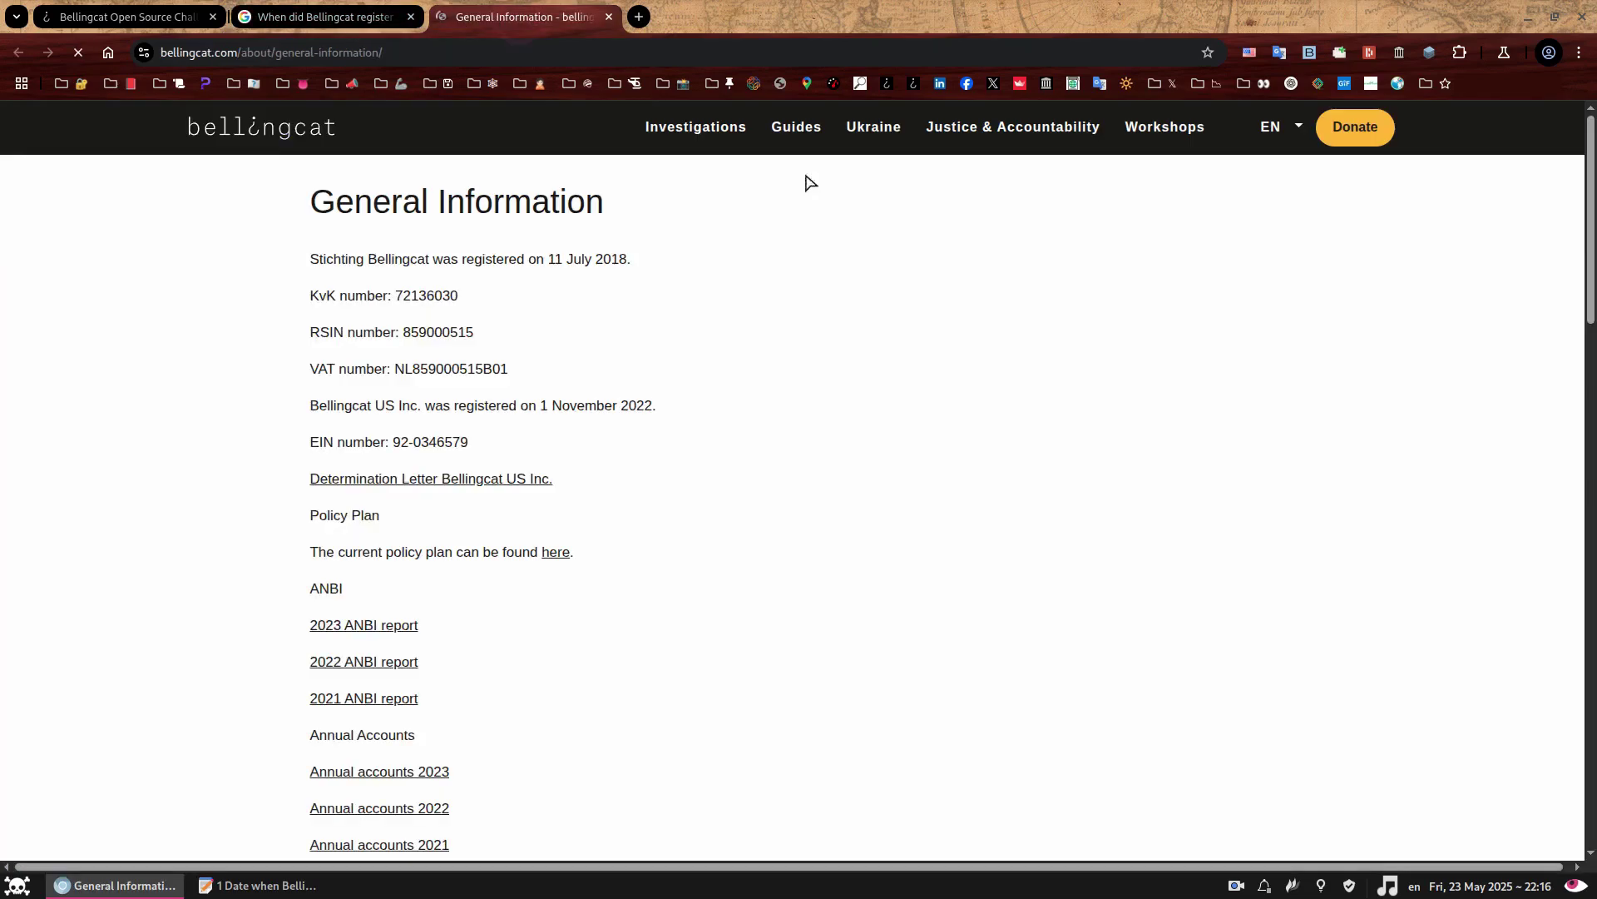
key(ctrl+plus)
key(ctrl+plus)
key(ctrl+plus)
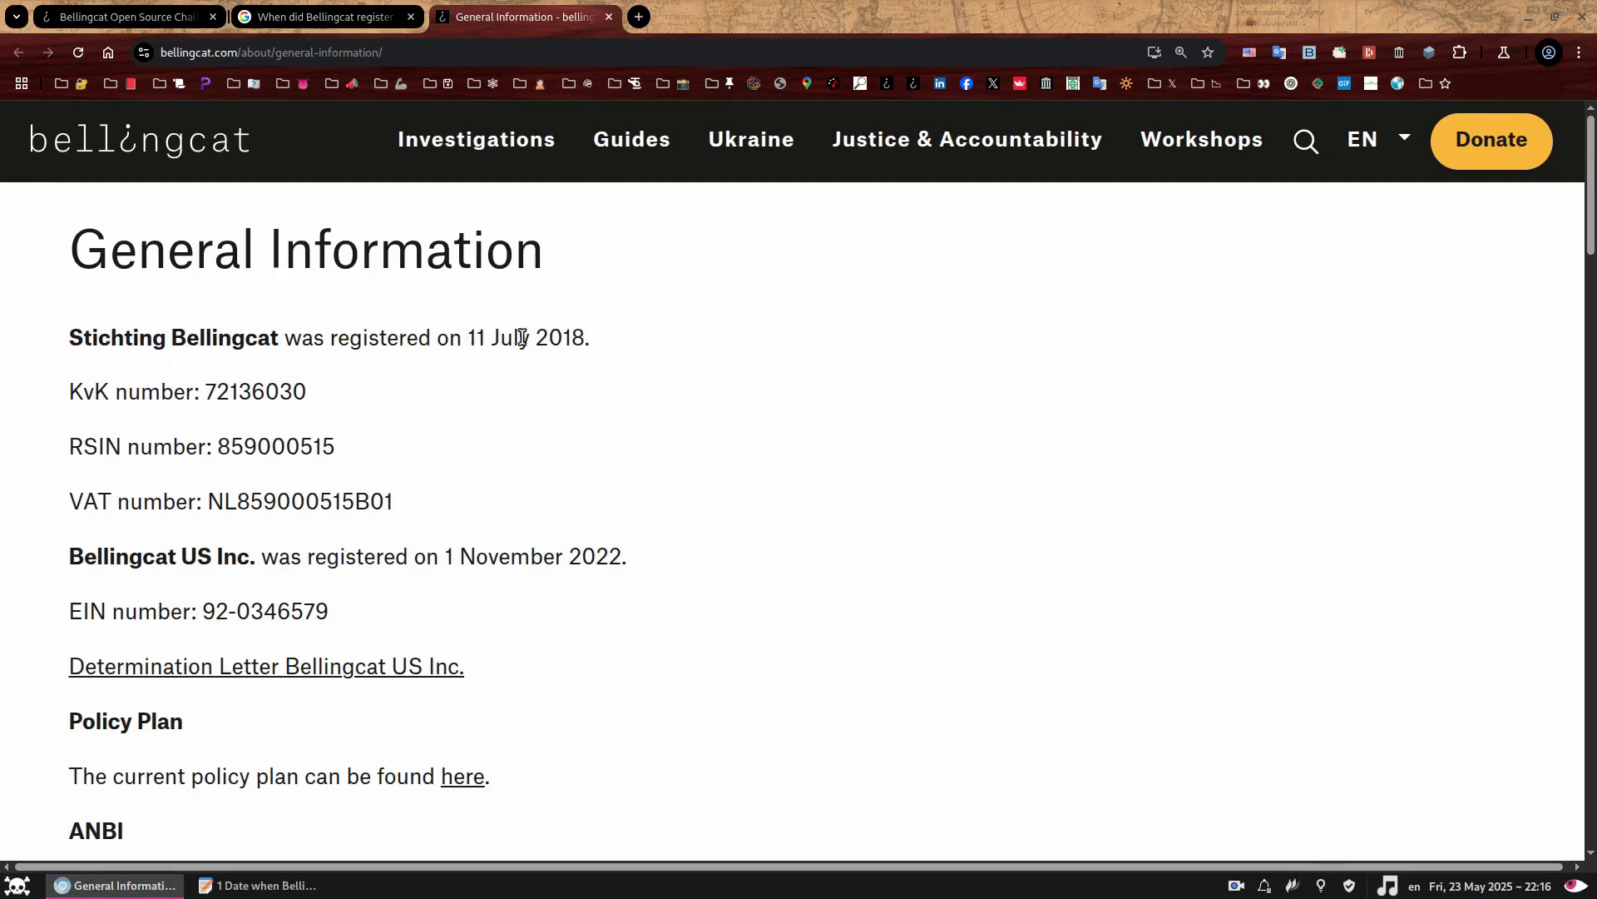
double_click(125, 339)
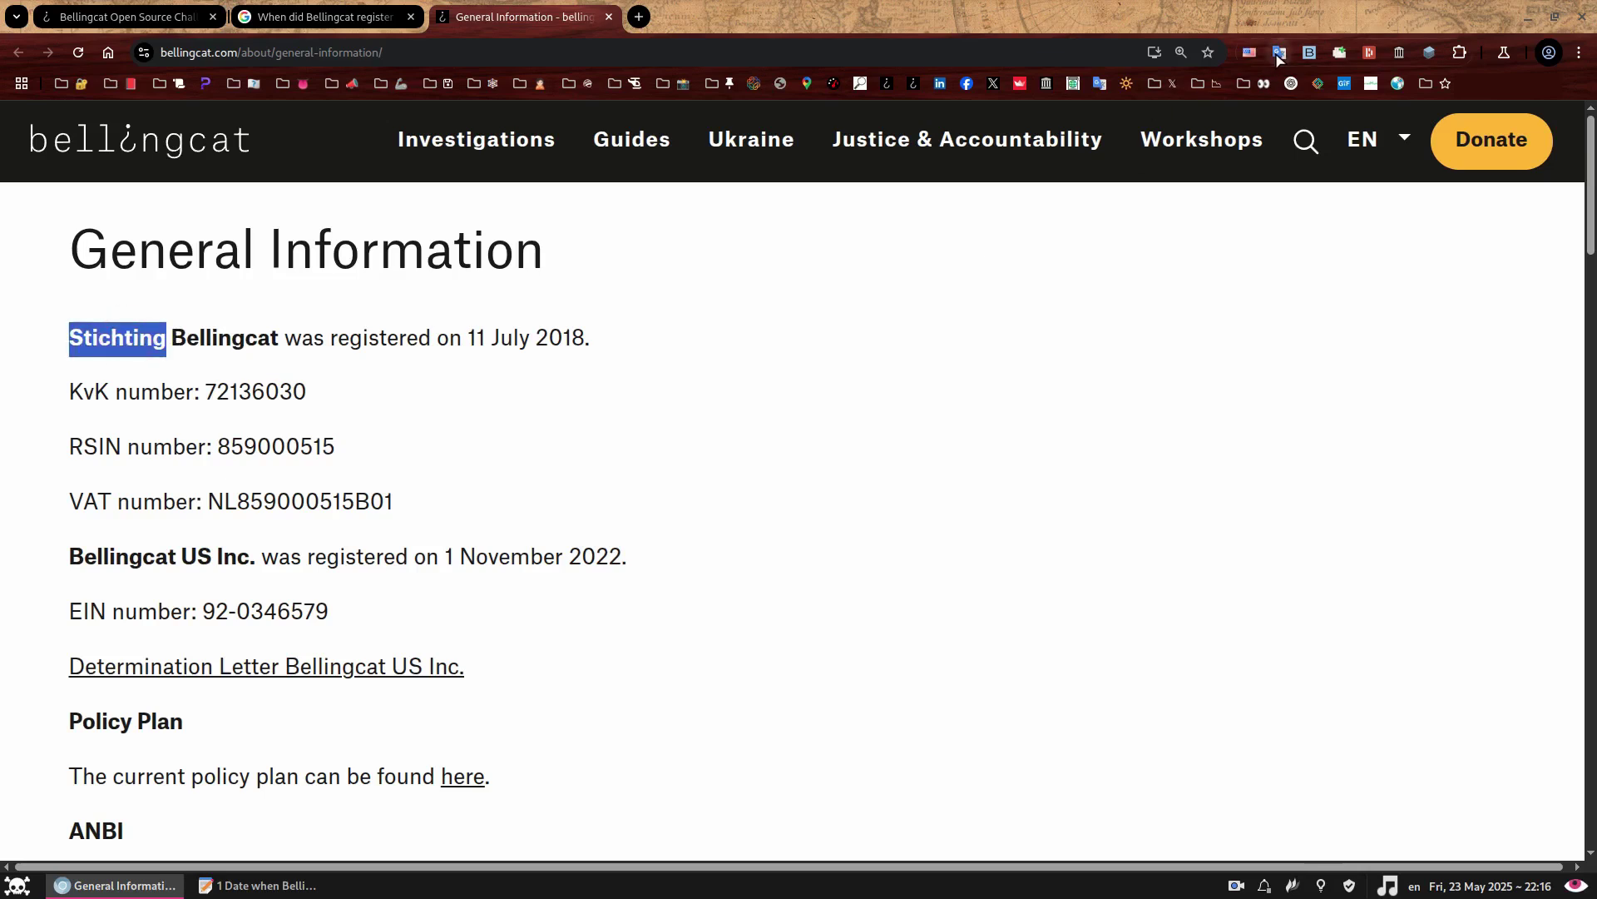
click(1279, 55)
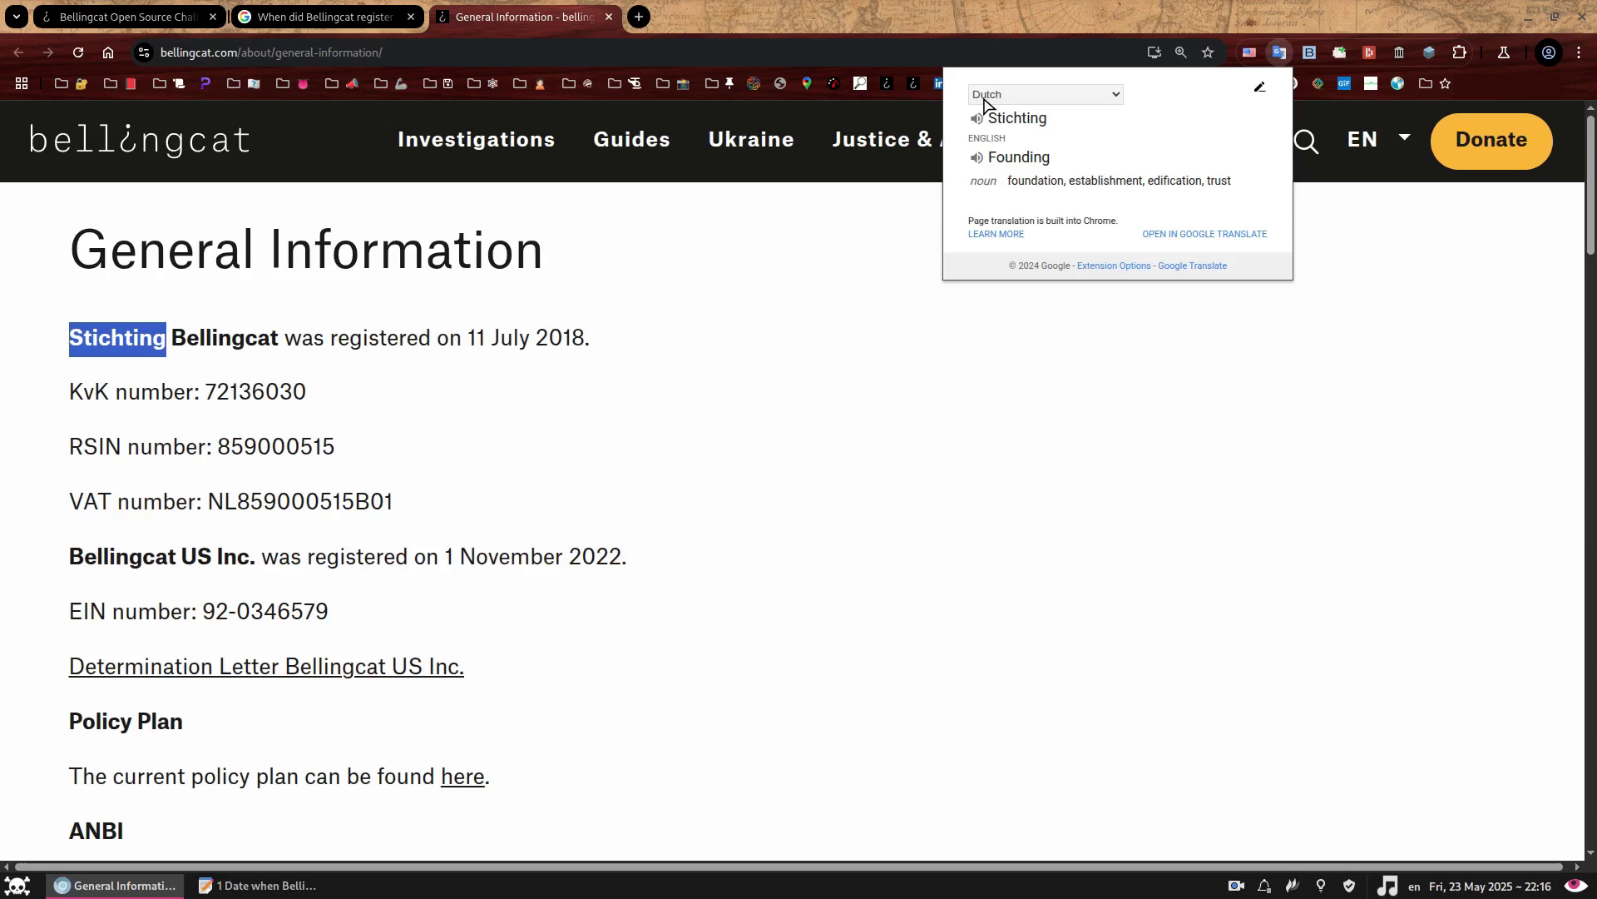
click(780, 314)
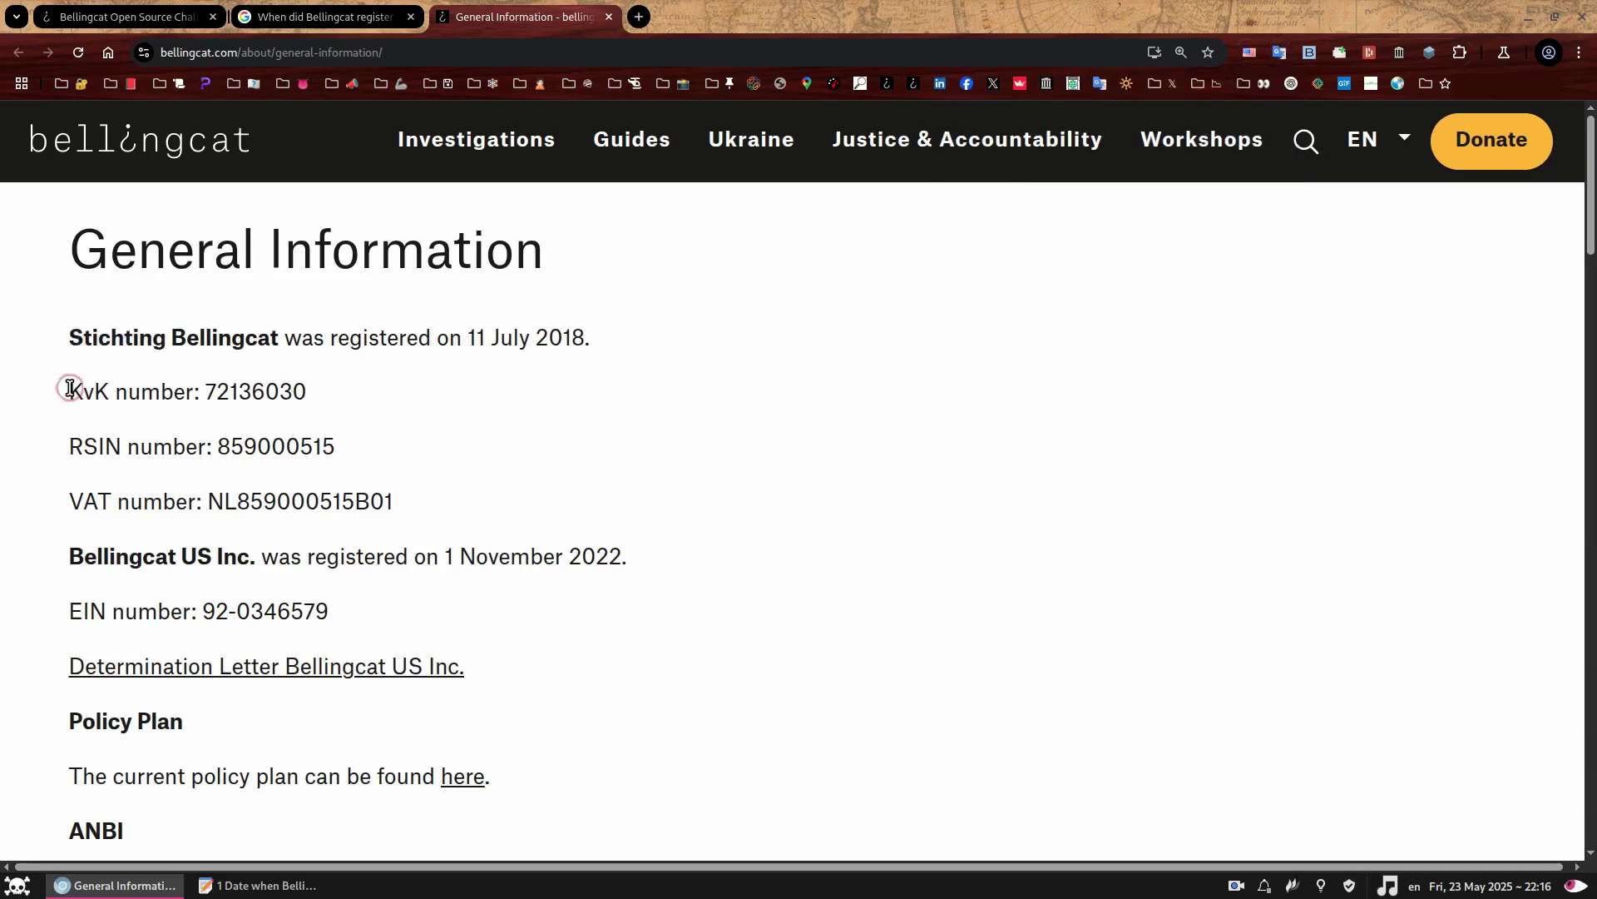
Look up the terms KvK and RSIN on Google in new tabs
double_click(71, 392)
drag(715, 75, 639, 17)
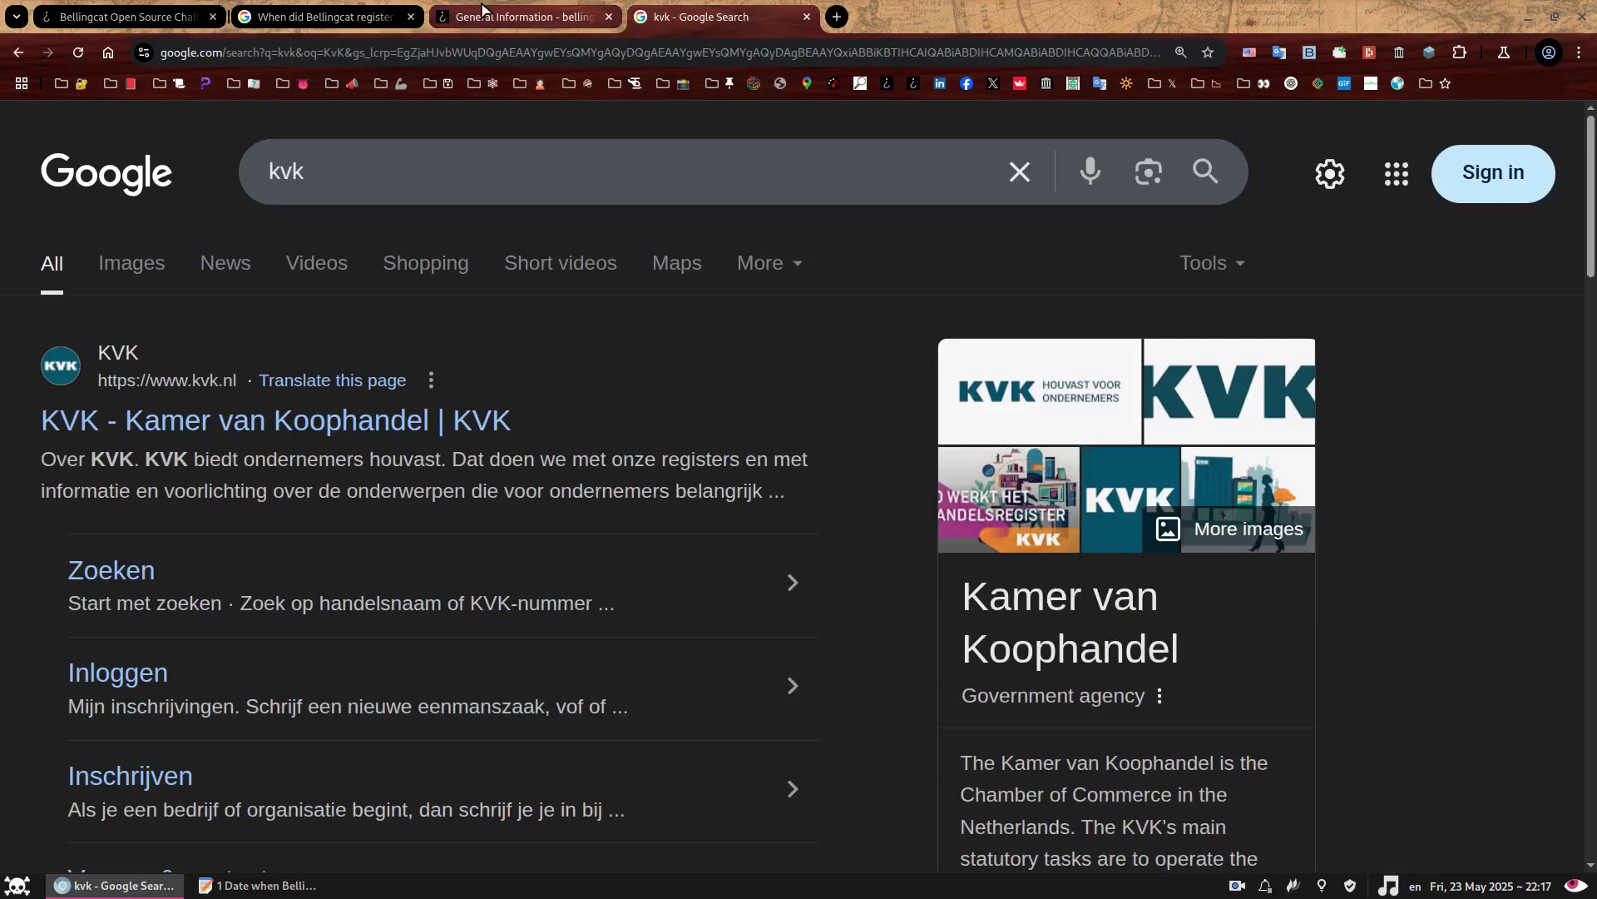
click(483, 10)
double_click(107, 447)
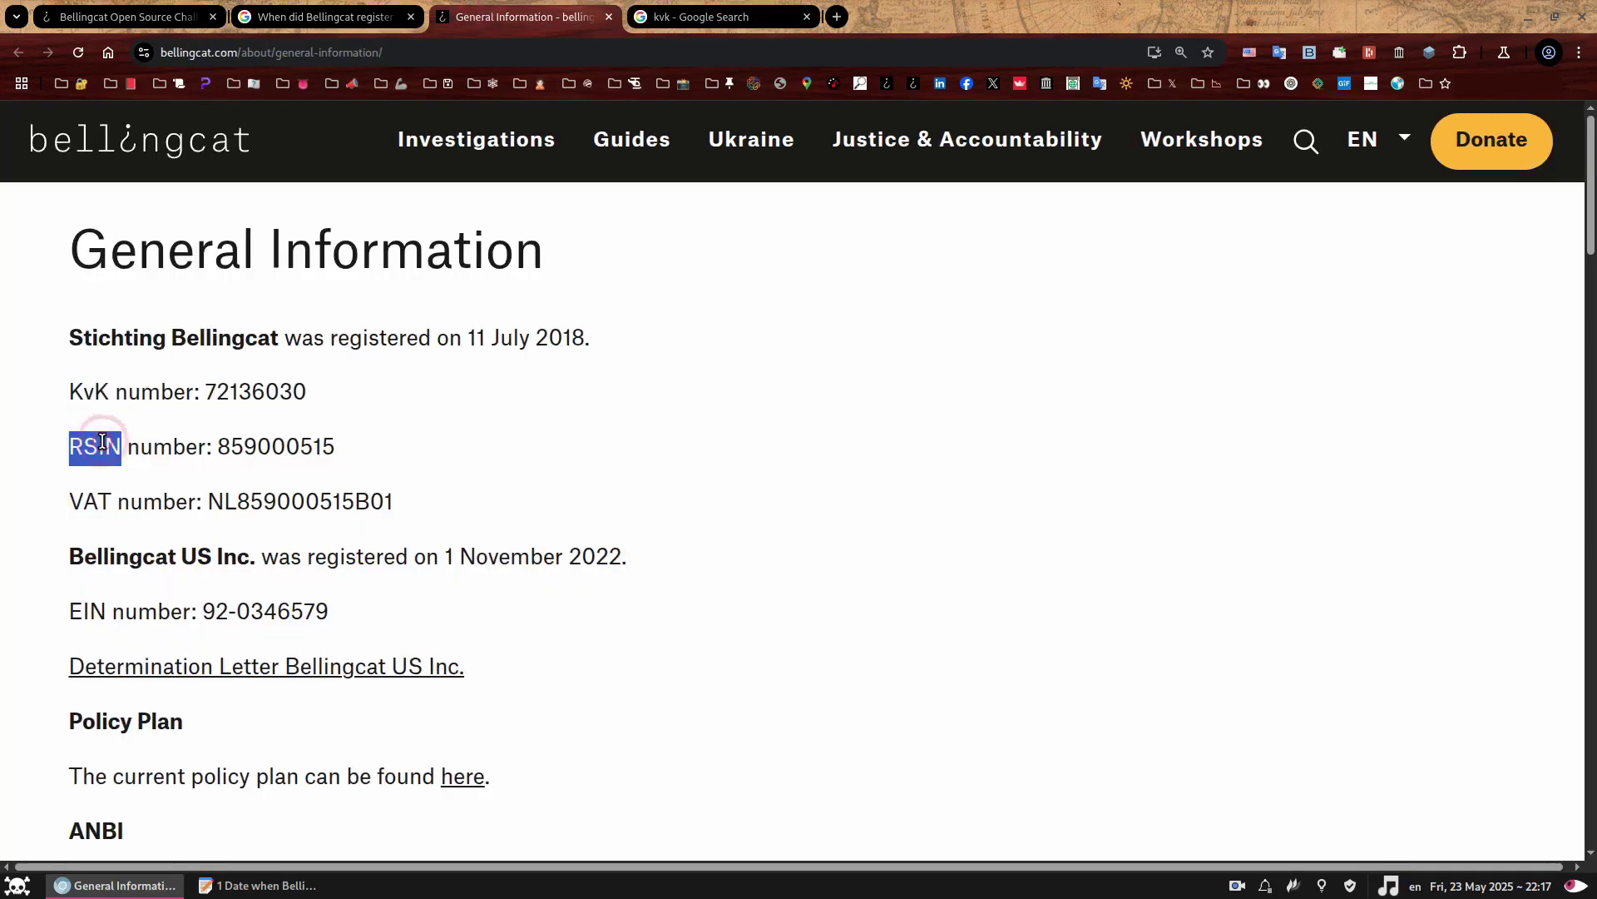
drag(107, 447, 837, 16)
scroll(503, 341, down, 5)
scroll(503, 340, down, 1)
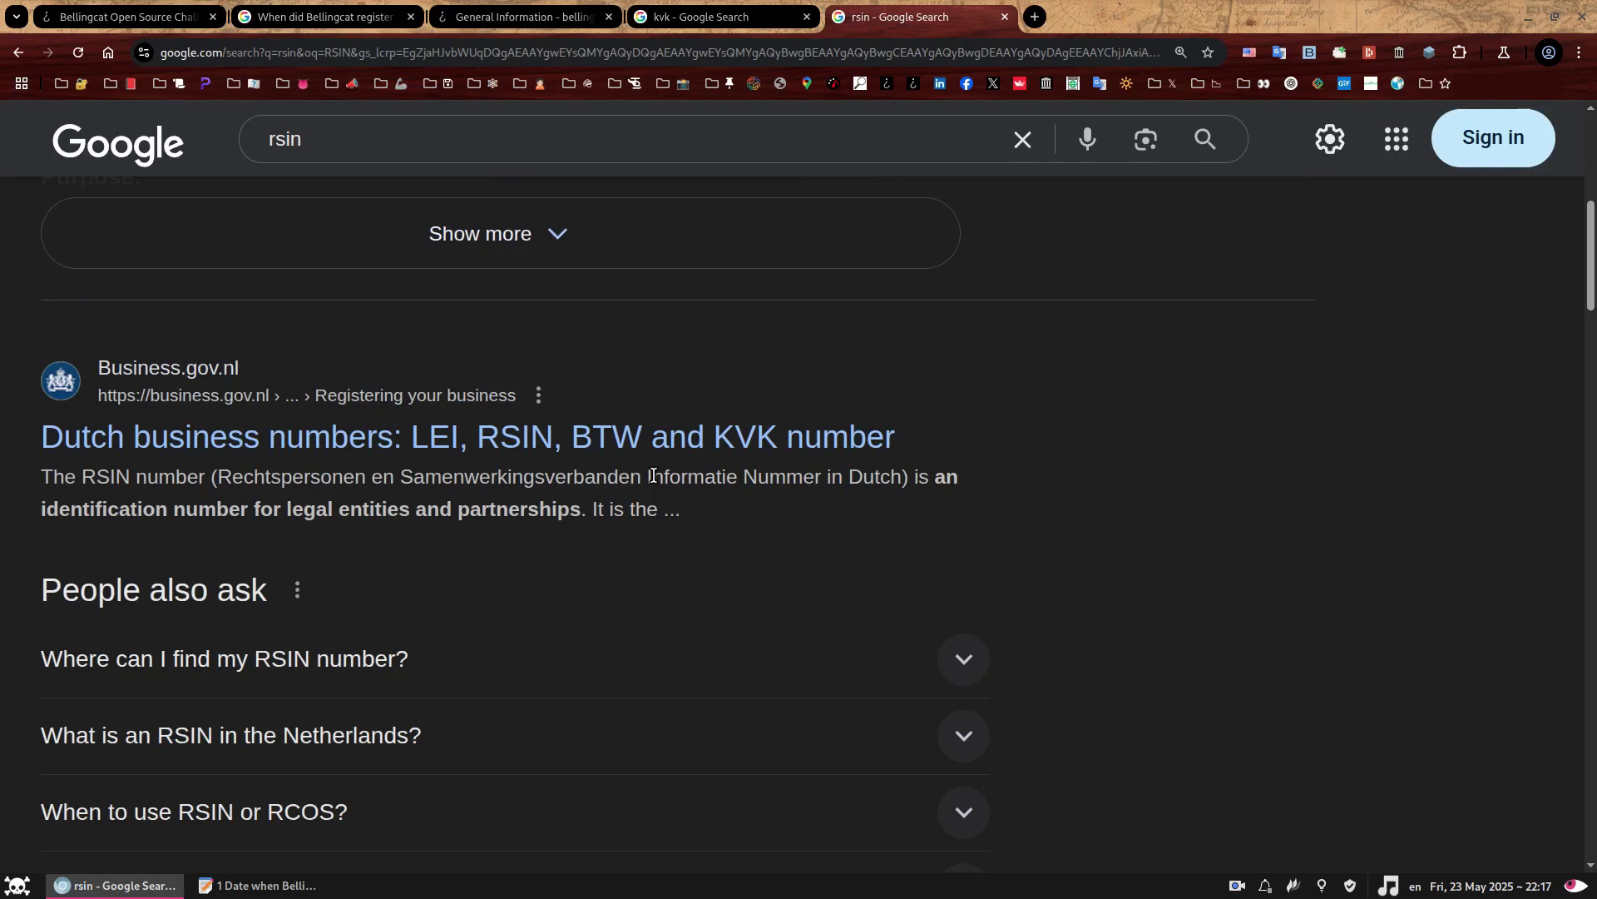
click(738, 17)
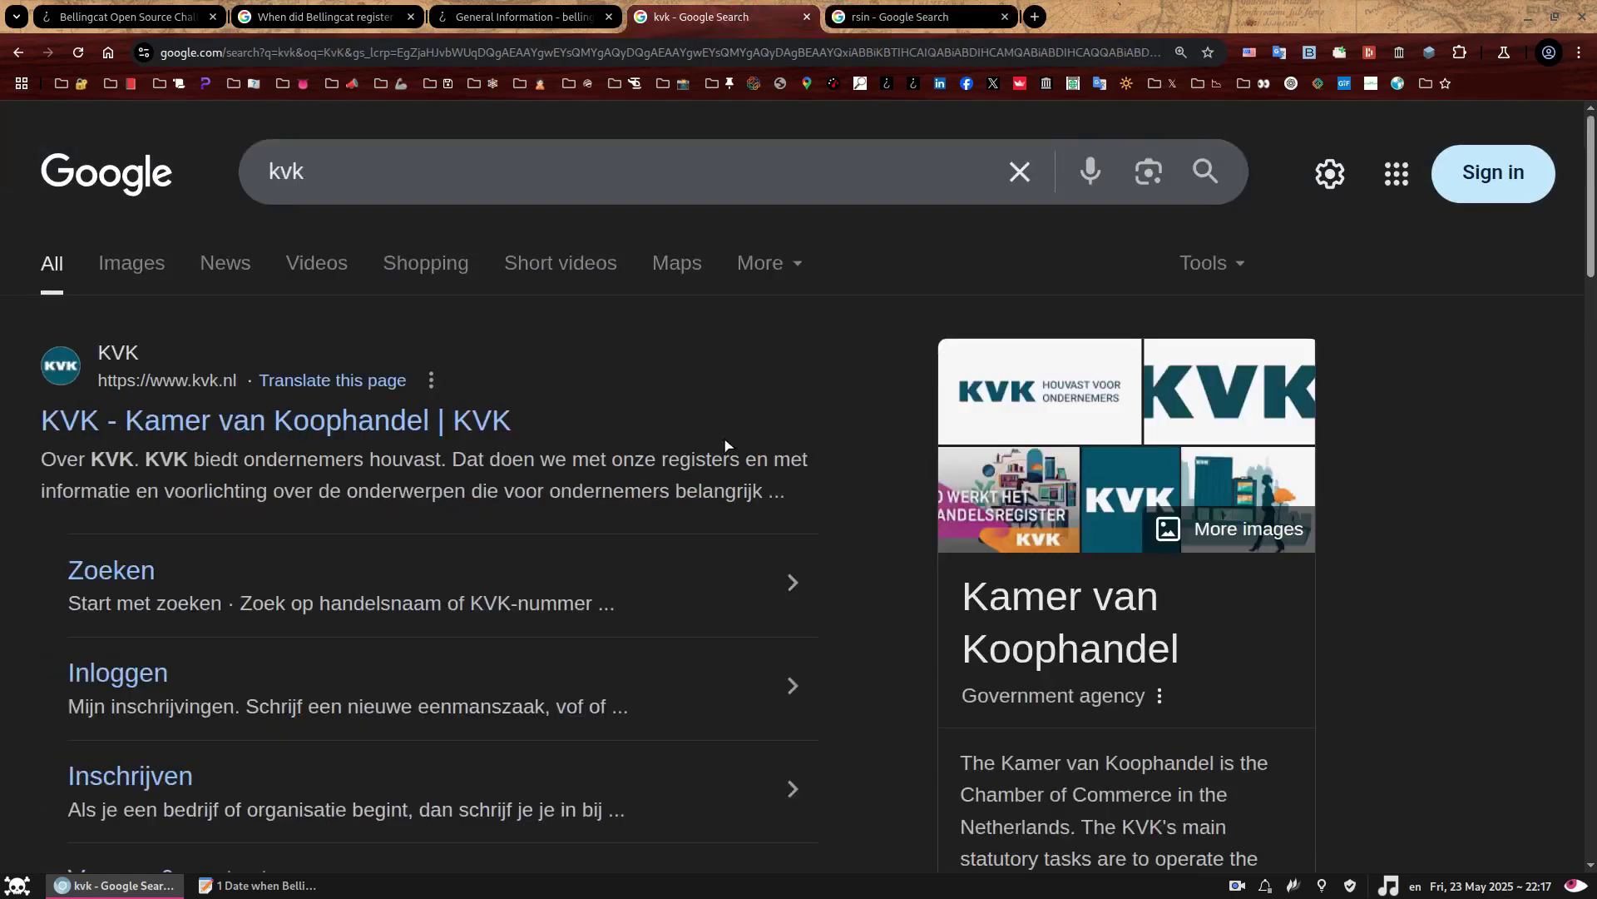
scroll(722, 445, down, 4)
scroll(721, 445, up, 3)
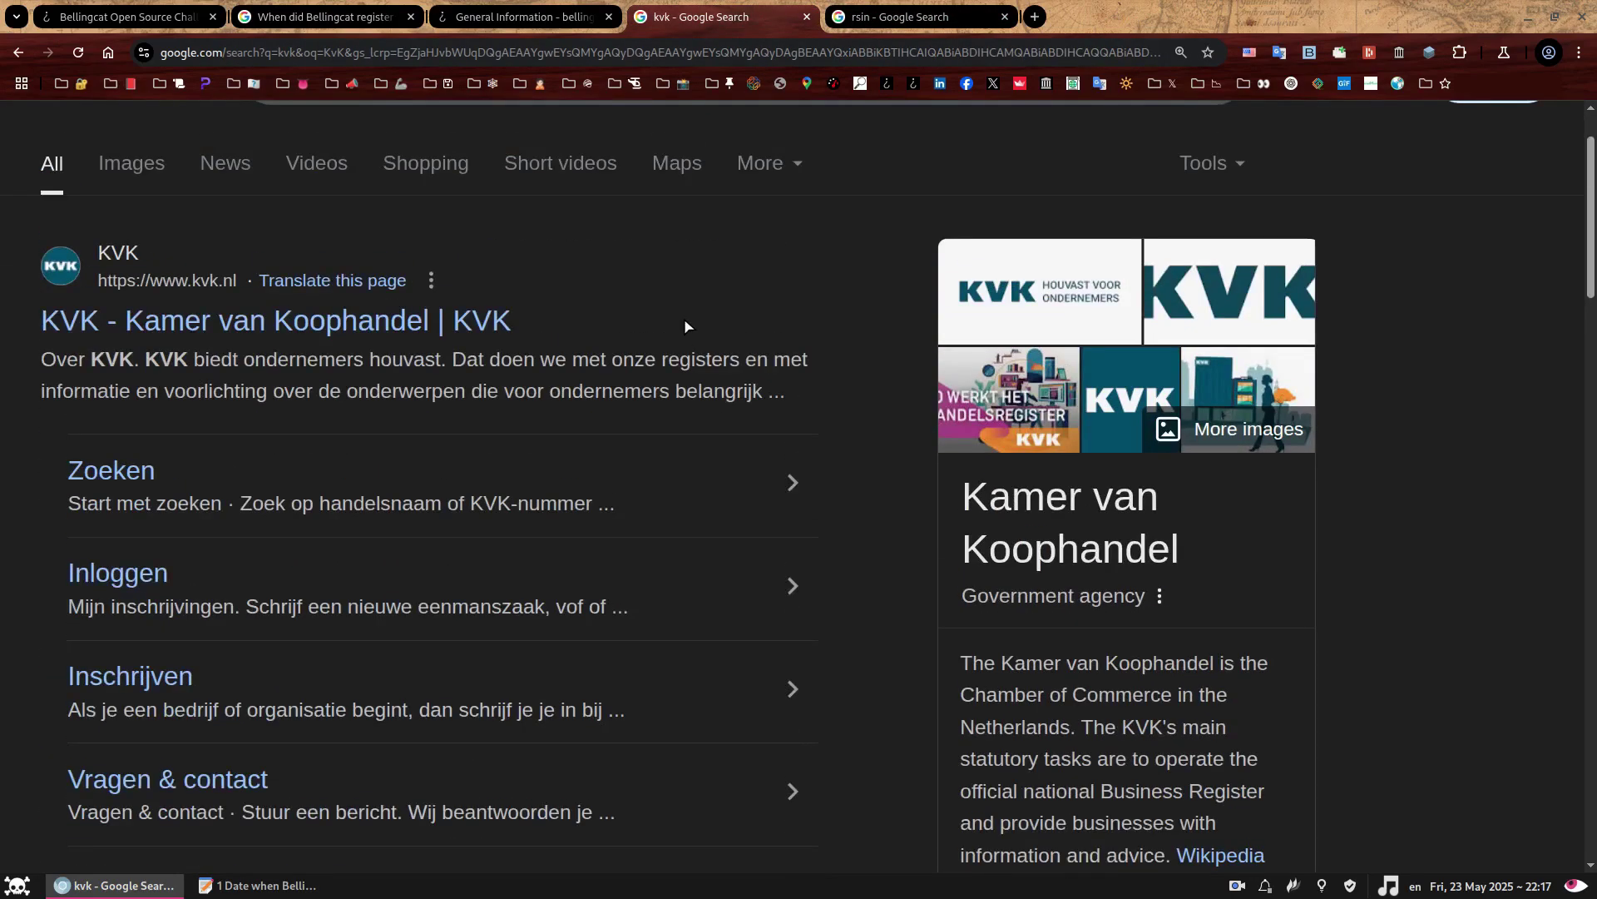
Copy the July 2018 registration date from the General Information page
click(516, 16)
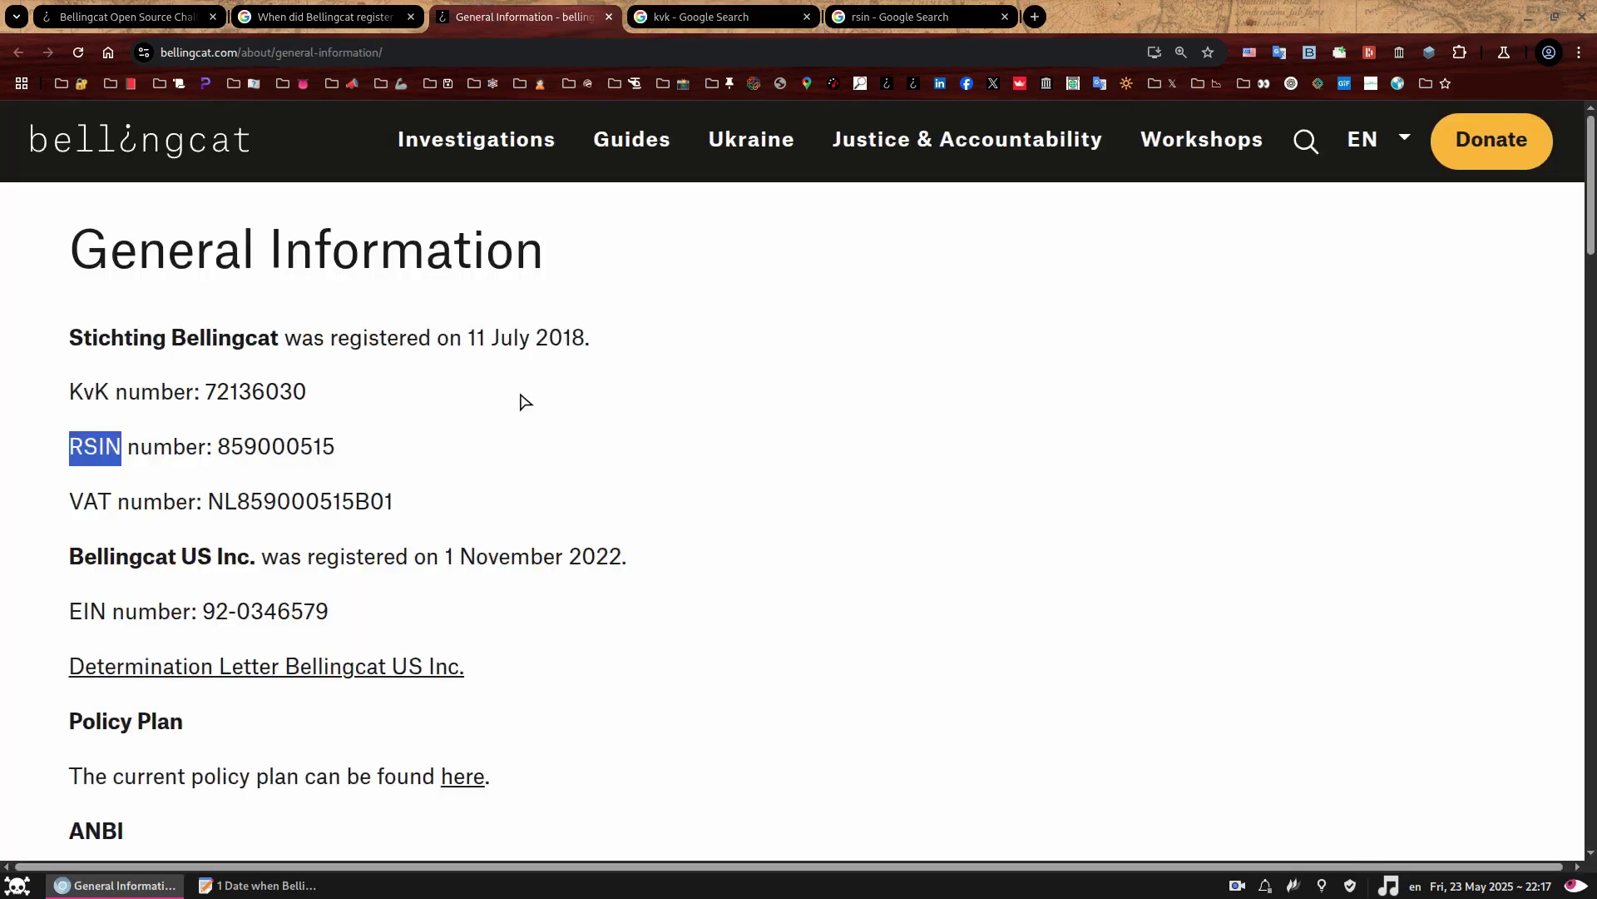
drag(492, 337, 589, 336)
key(ctrl+c)
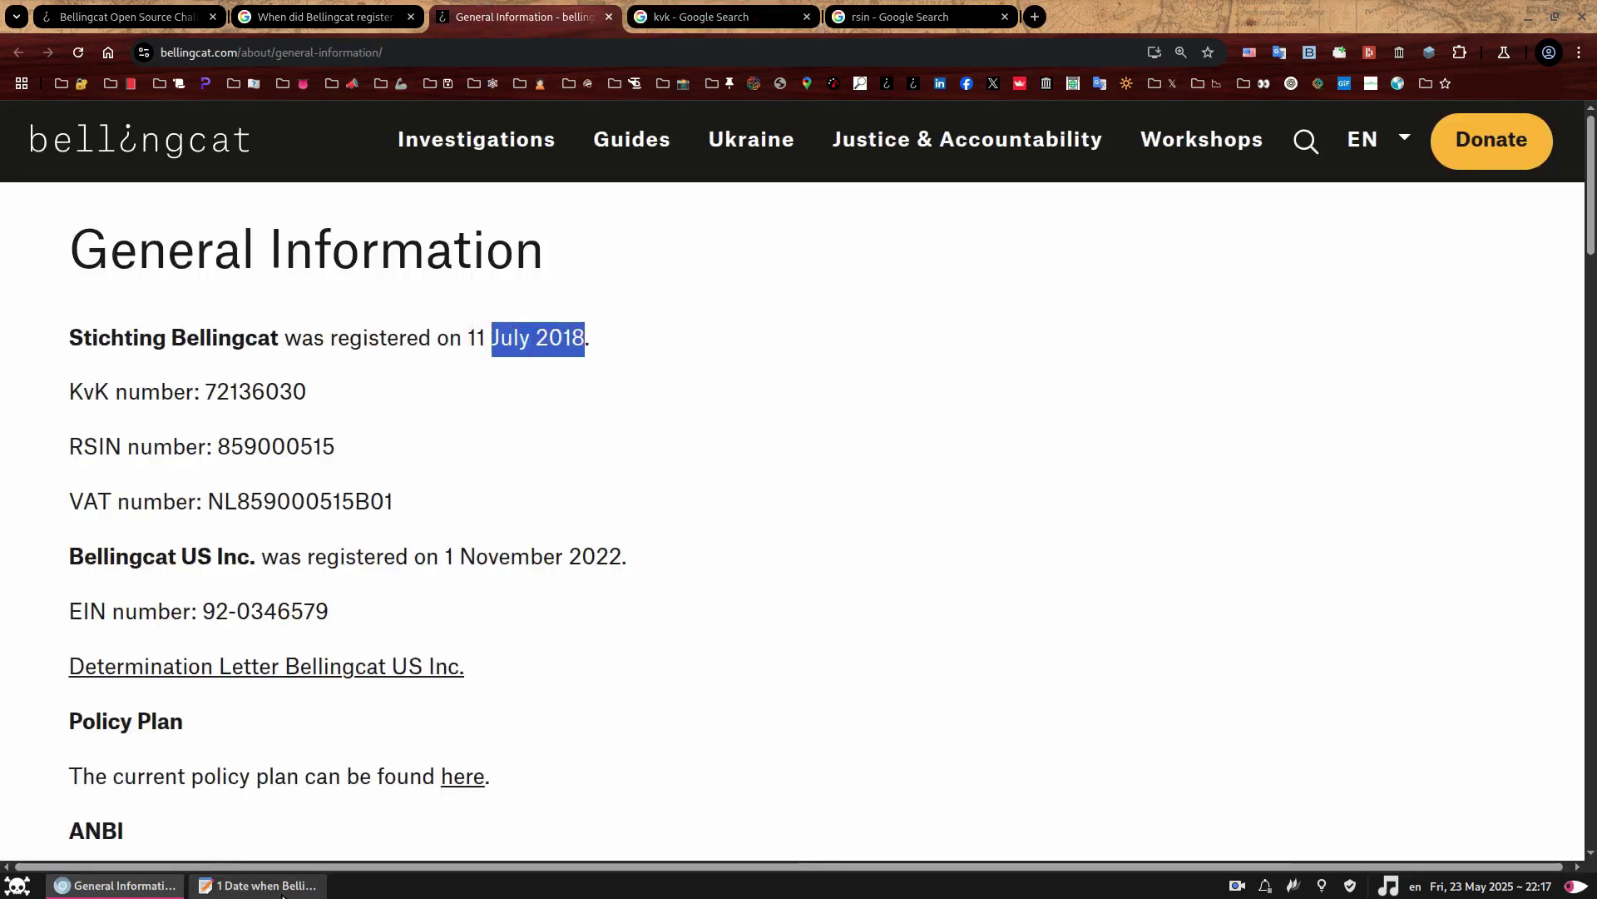
click(258, 885)
Enter July 2018 under step 1 and May-June 2020 under step 2 in the notes
key(Return)
key(ctrl+v)
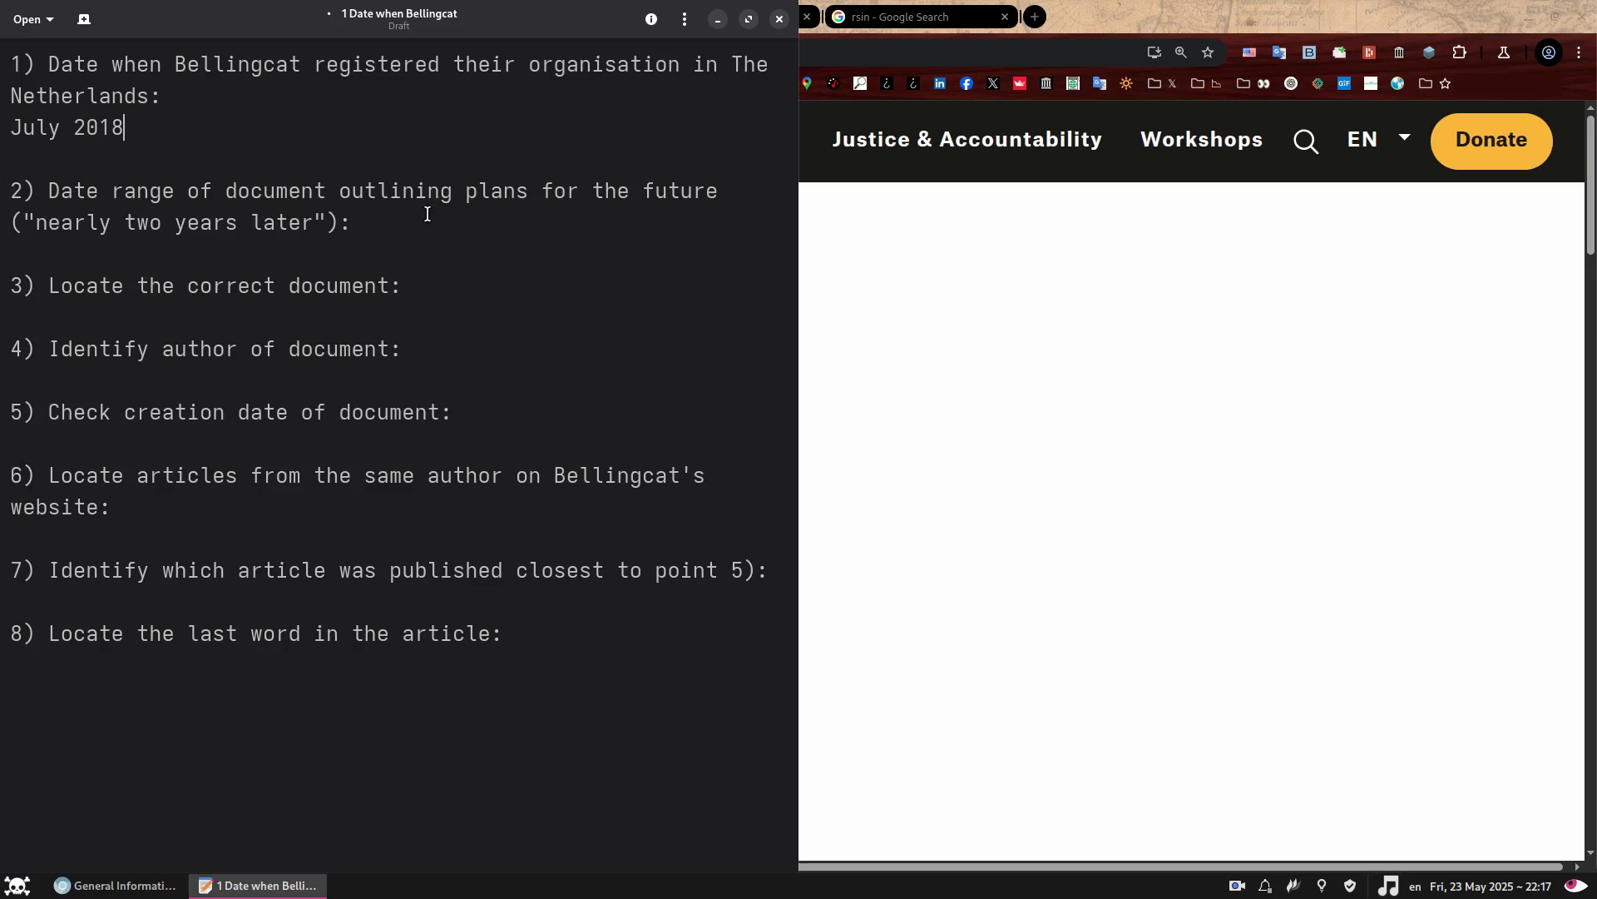
click(291, 250)
text(May-June 2020)
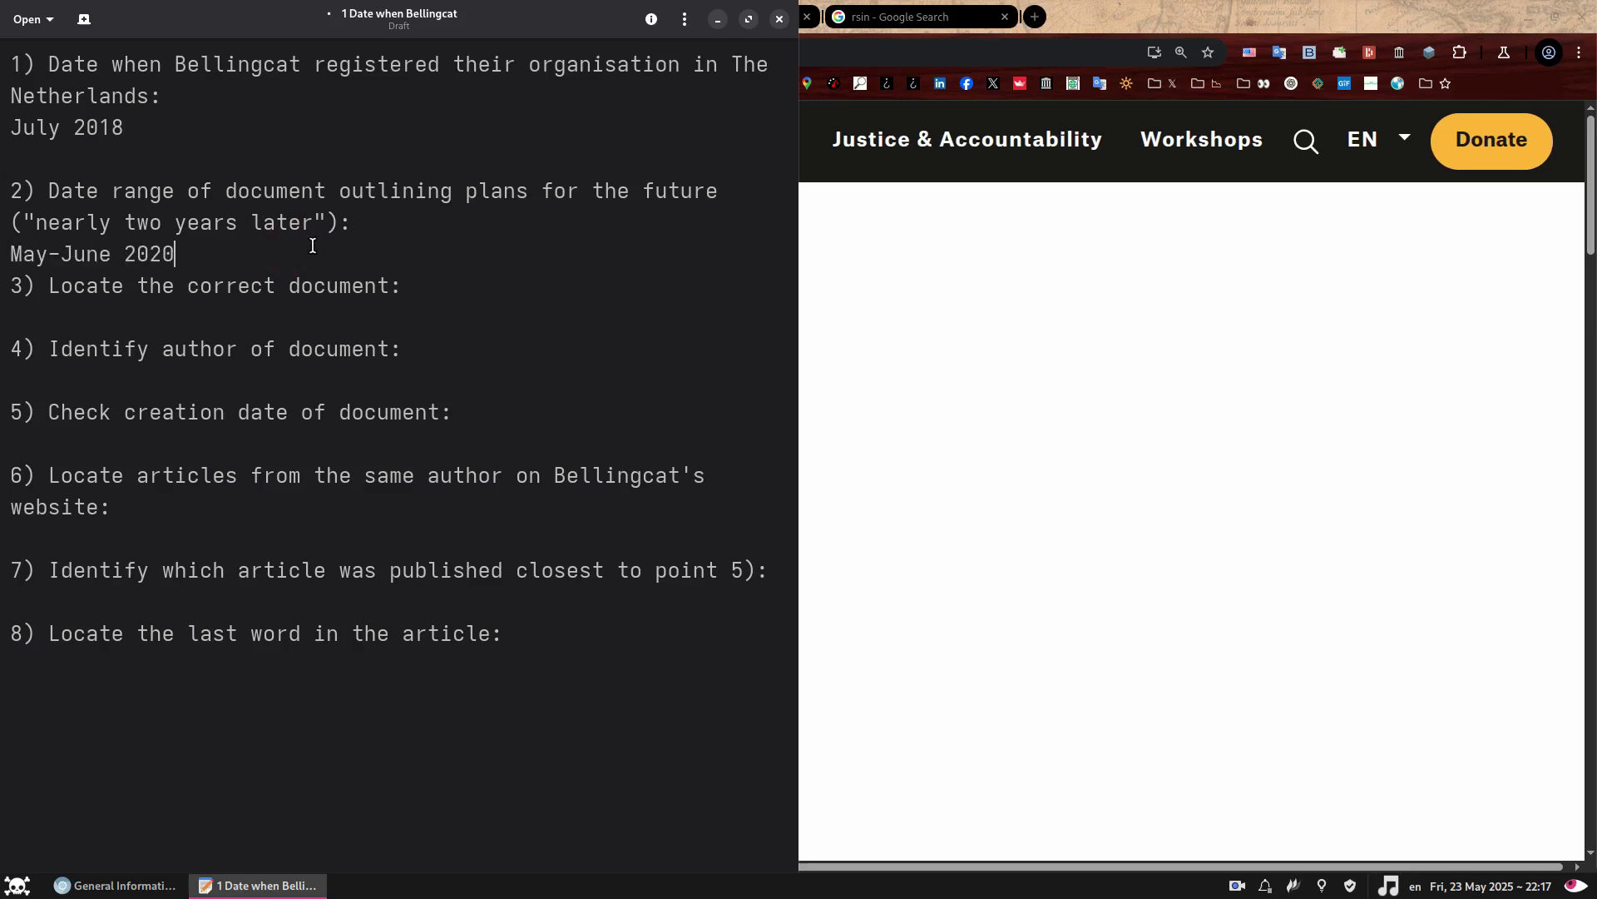
key(Return)
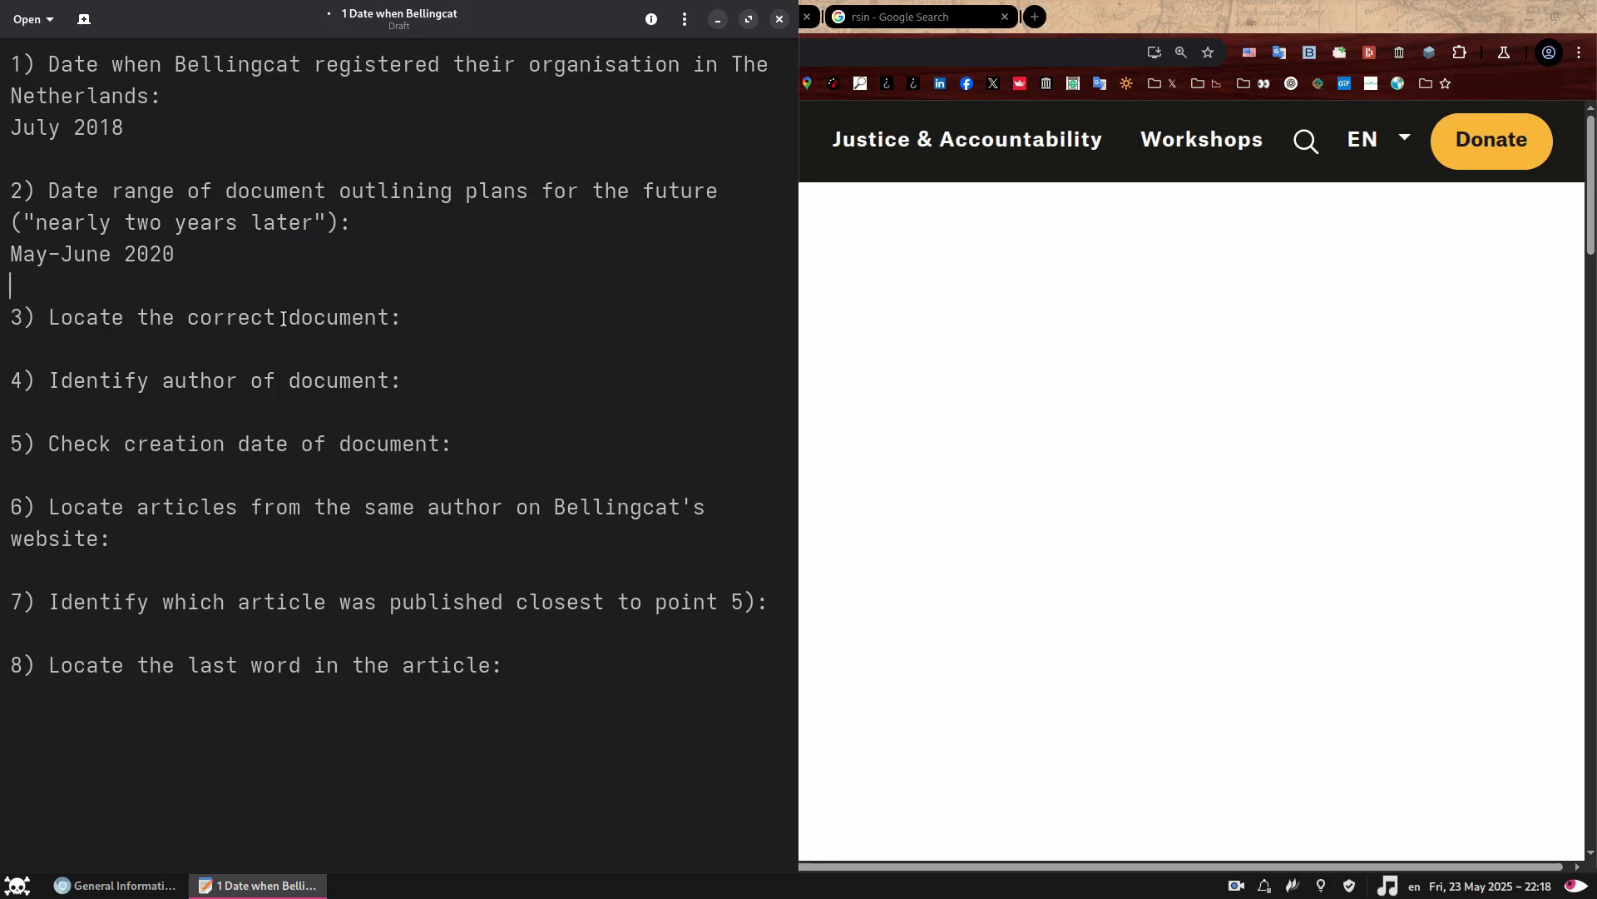
Return to the challenge puzzle tab in the browser and open a new tab
click(1046, 381)
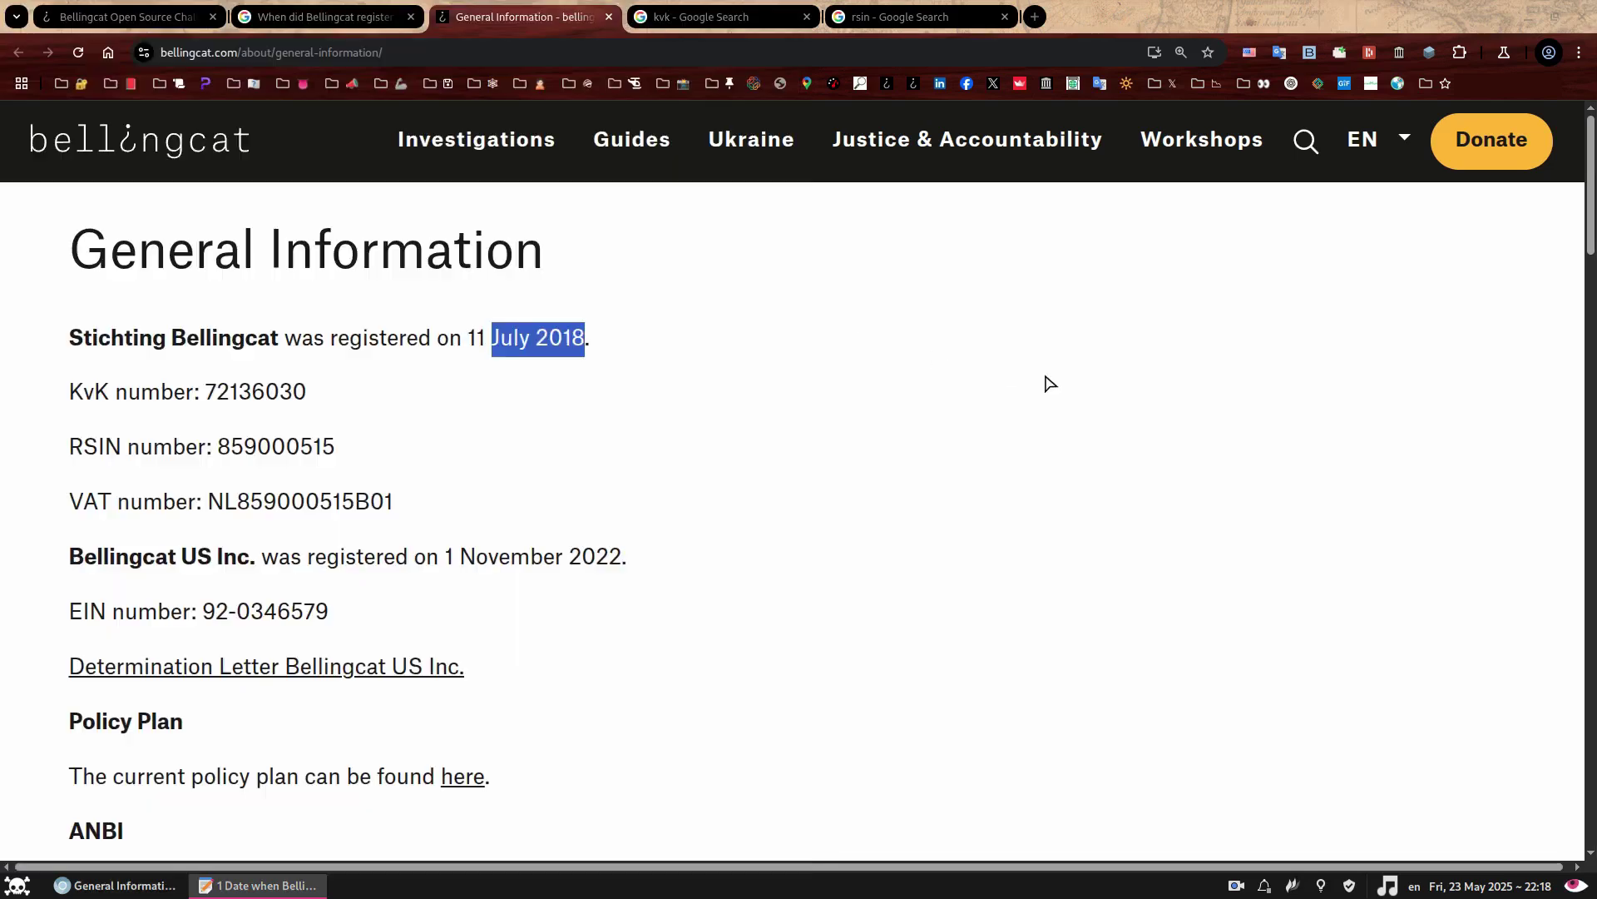
key(ctrl+1)
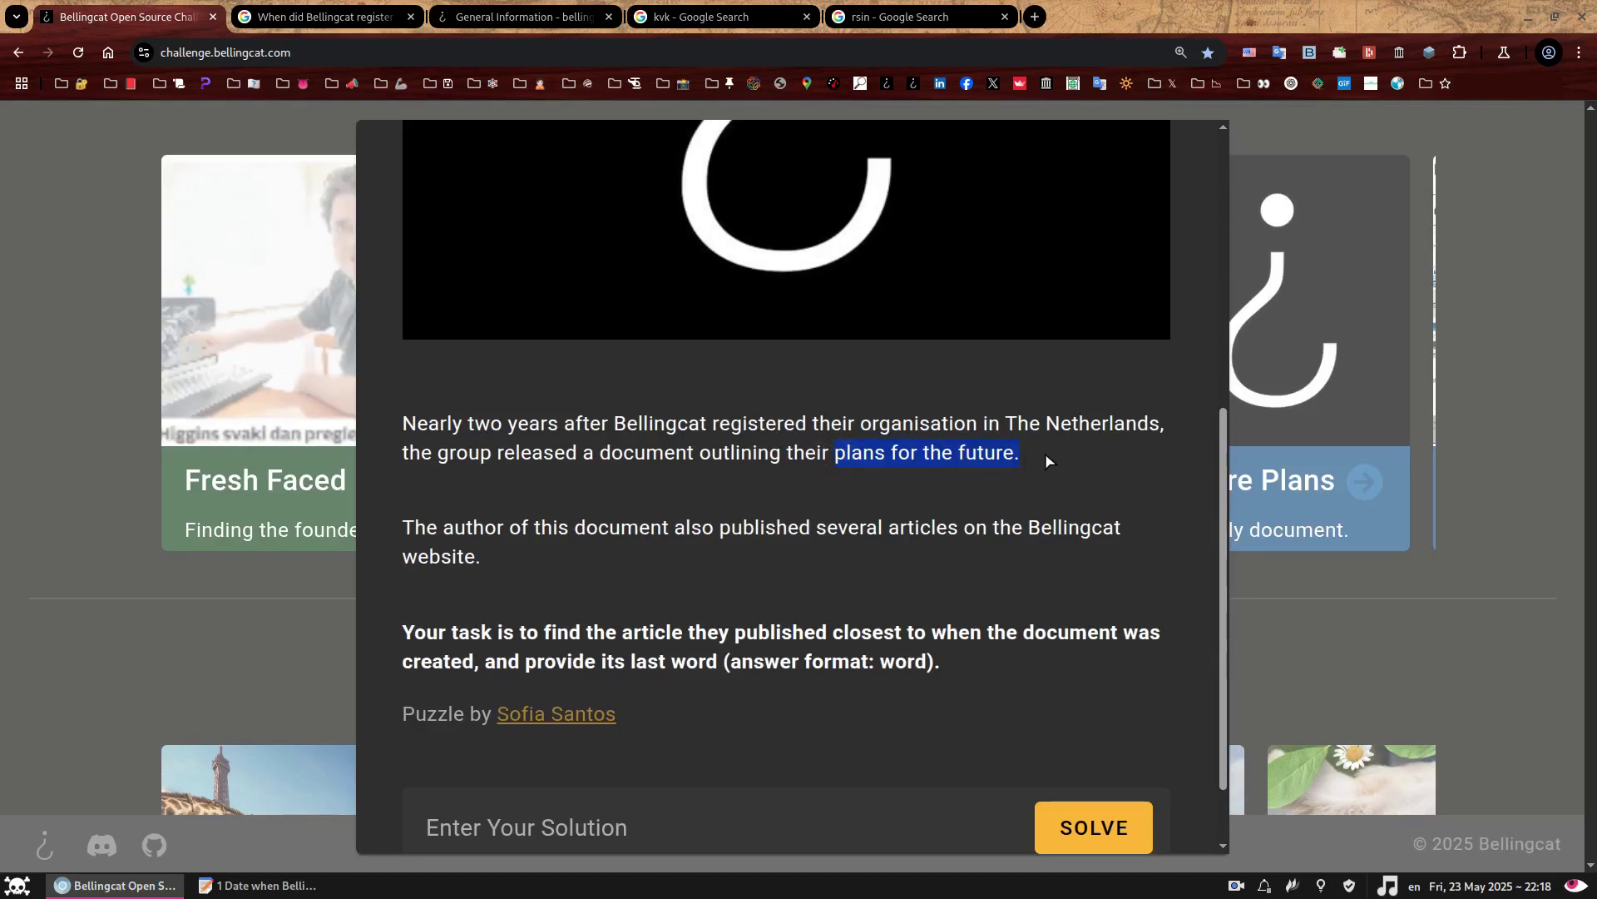
key(ctrl+t)
Search Google for 'Bellingcat document plans for the future 2020'
click(784, 335)
text(Bellingcat document plans for the future 2020)
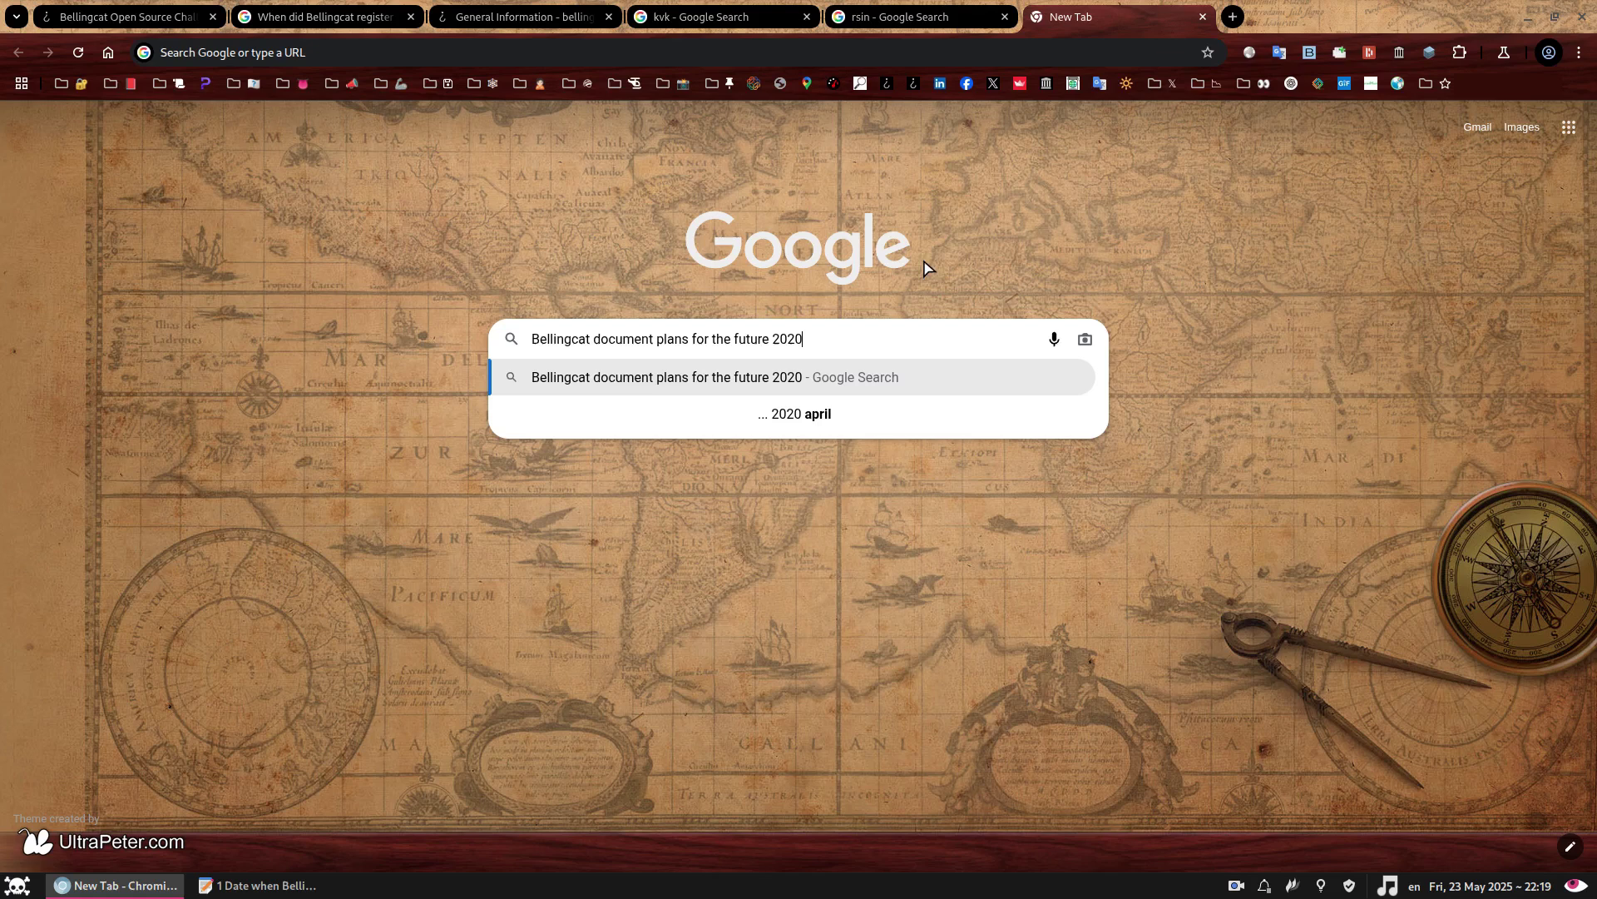
click(125, 17)
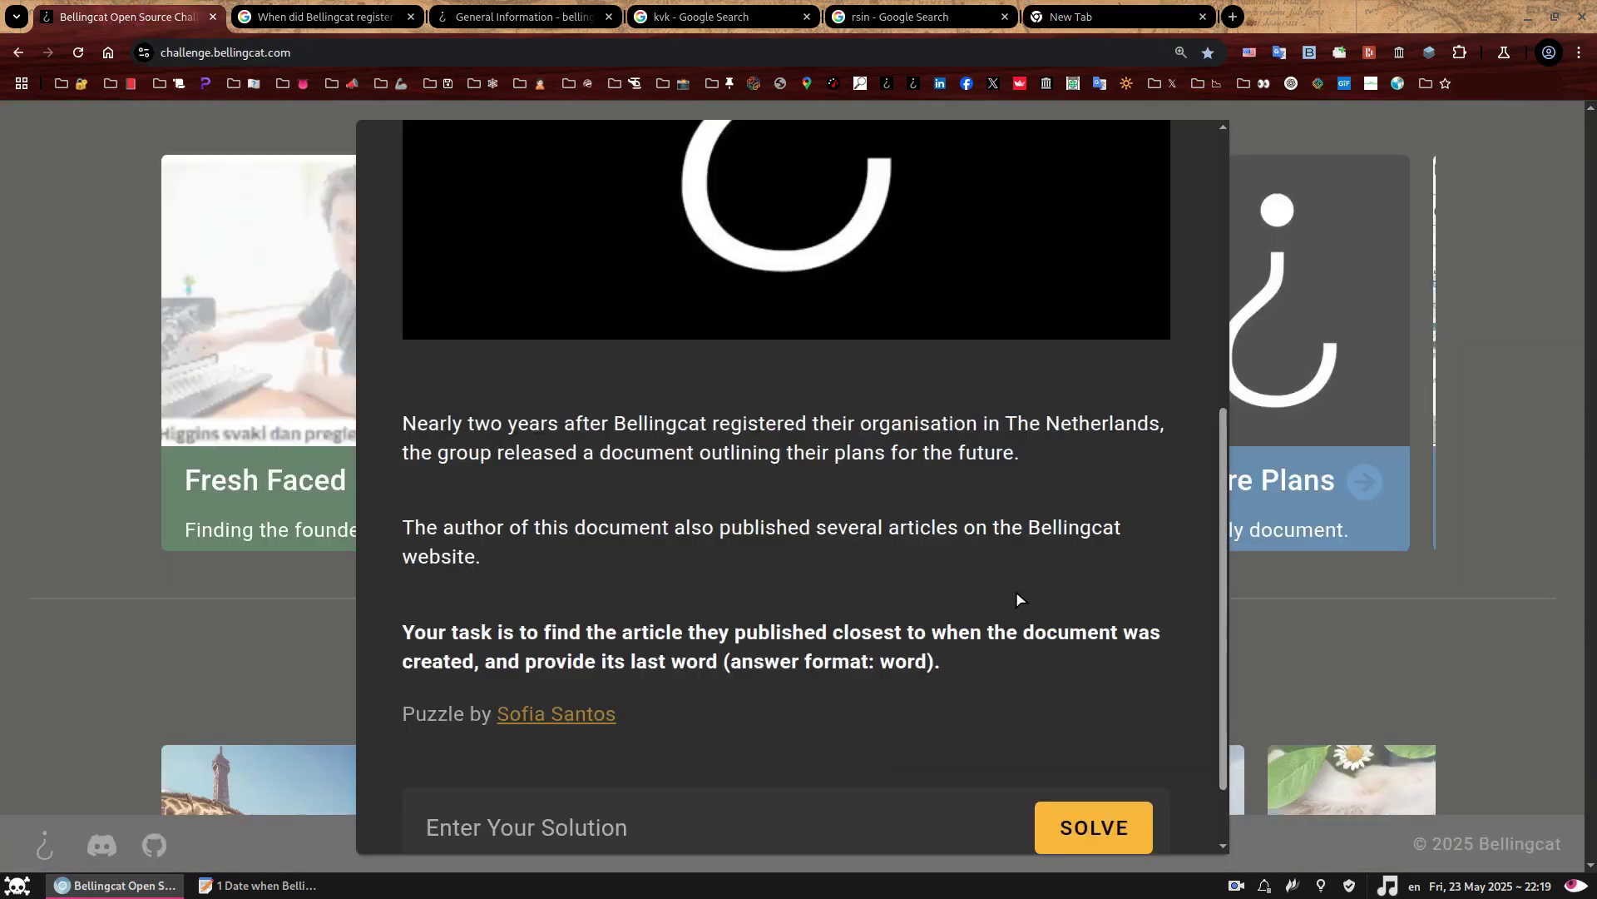
drag(834, 451, 1015, 454)
click(1082, 17)
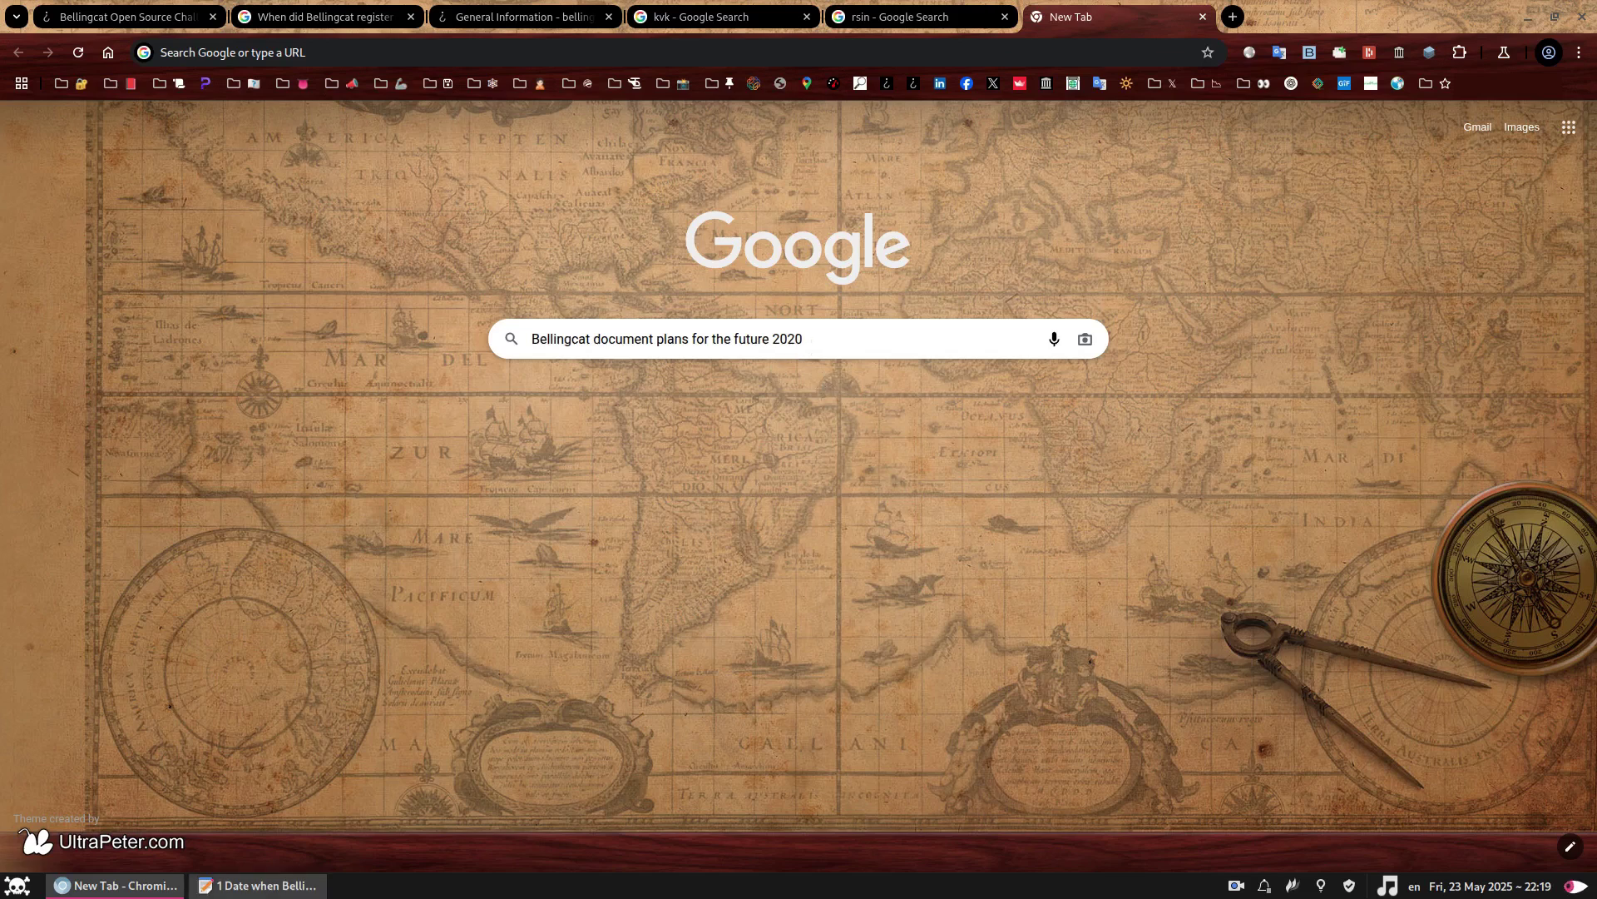
click(258, 885)
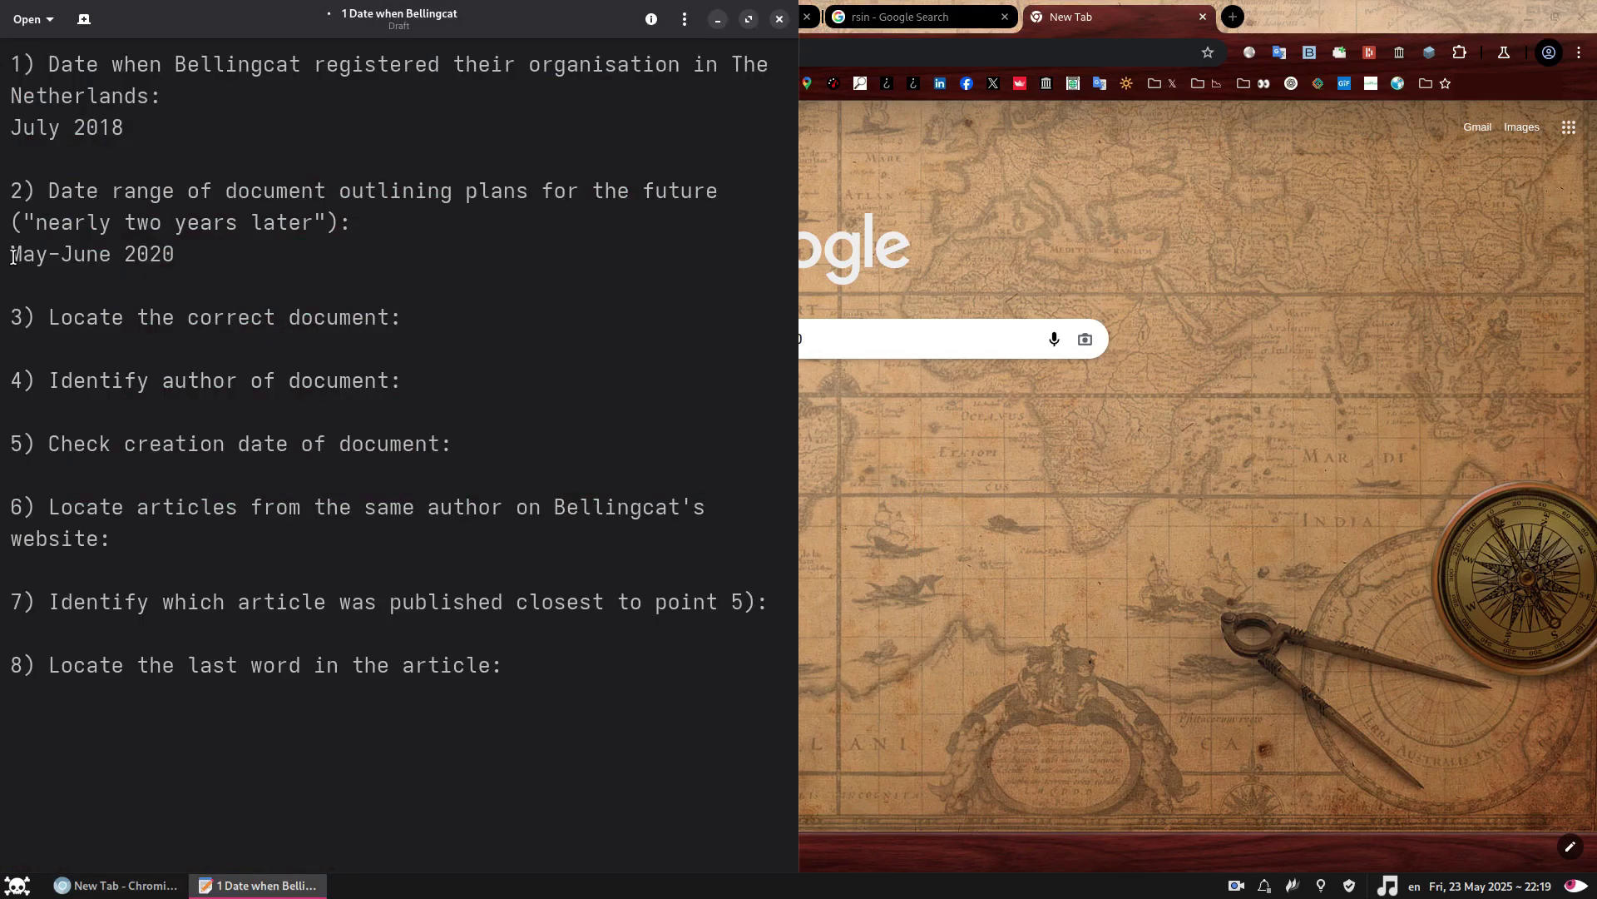
click(867, 342)
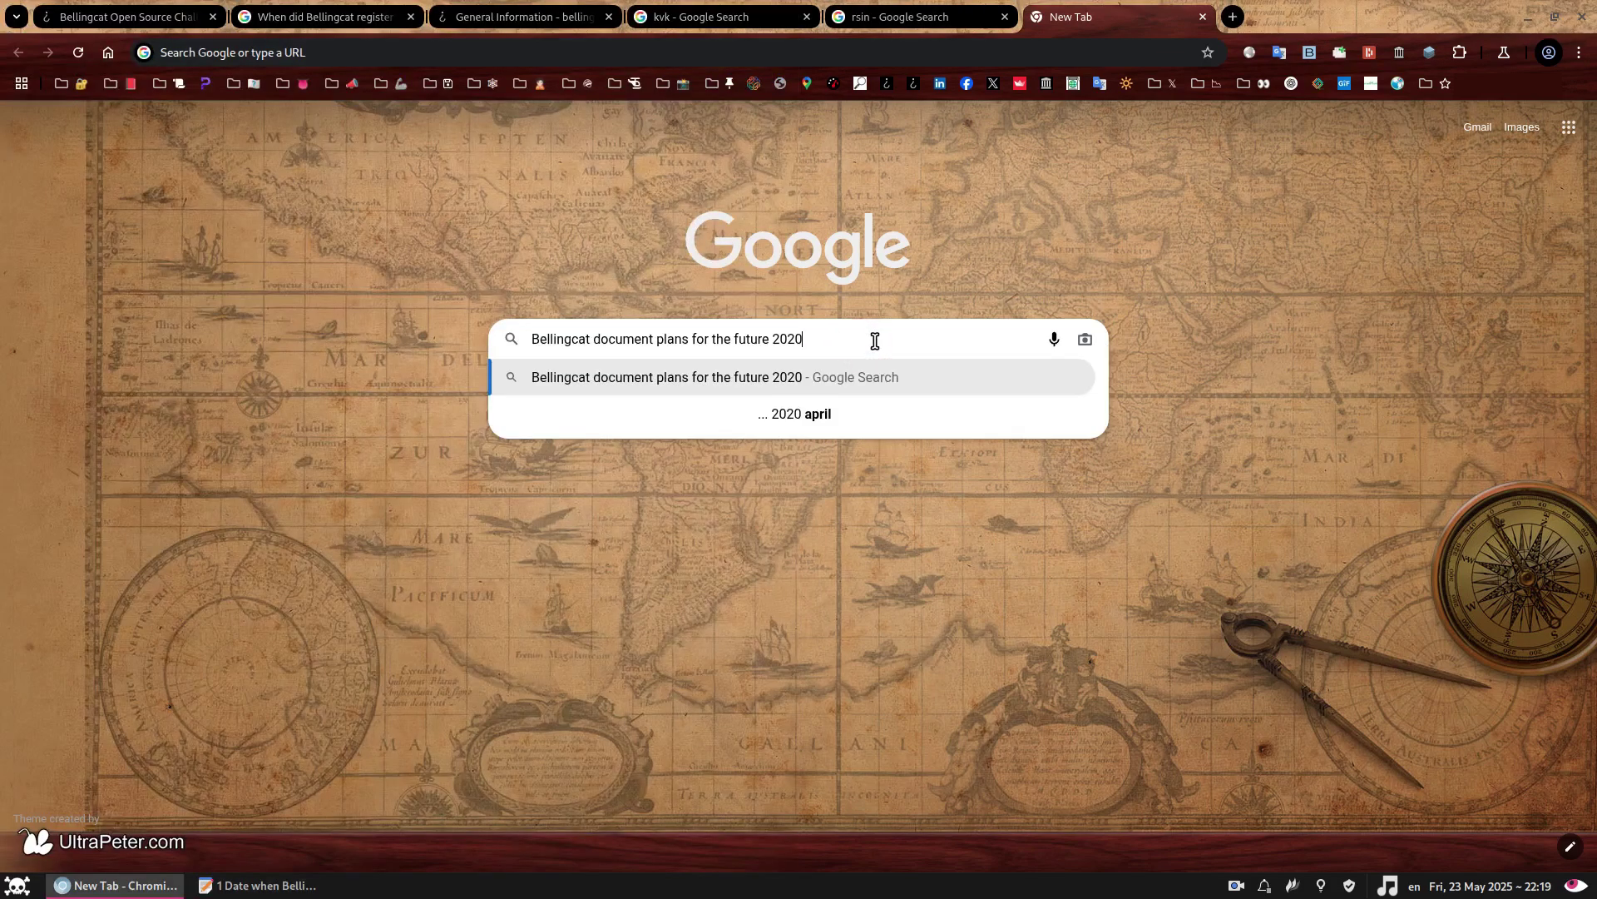
key(Return)
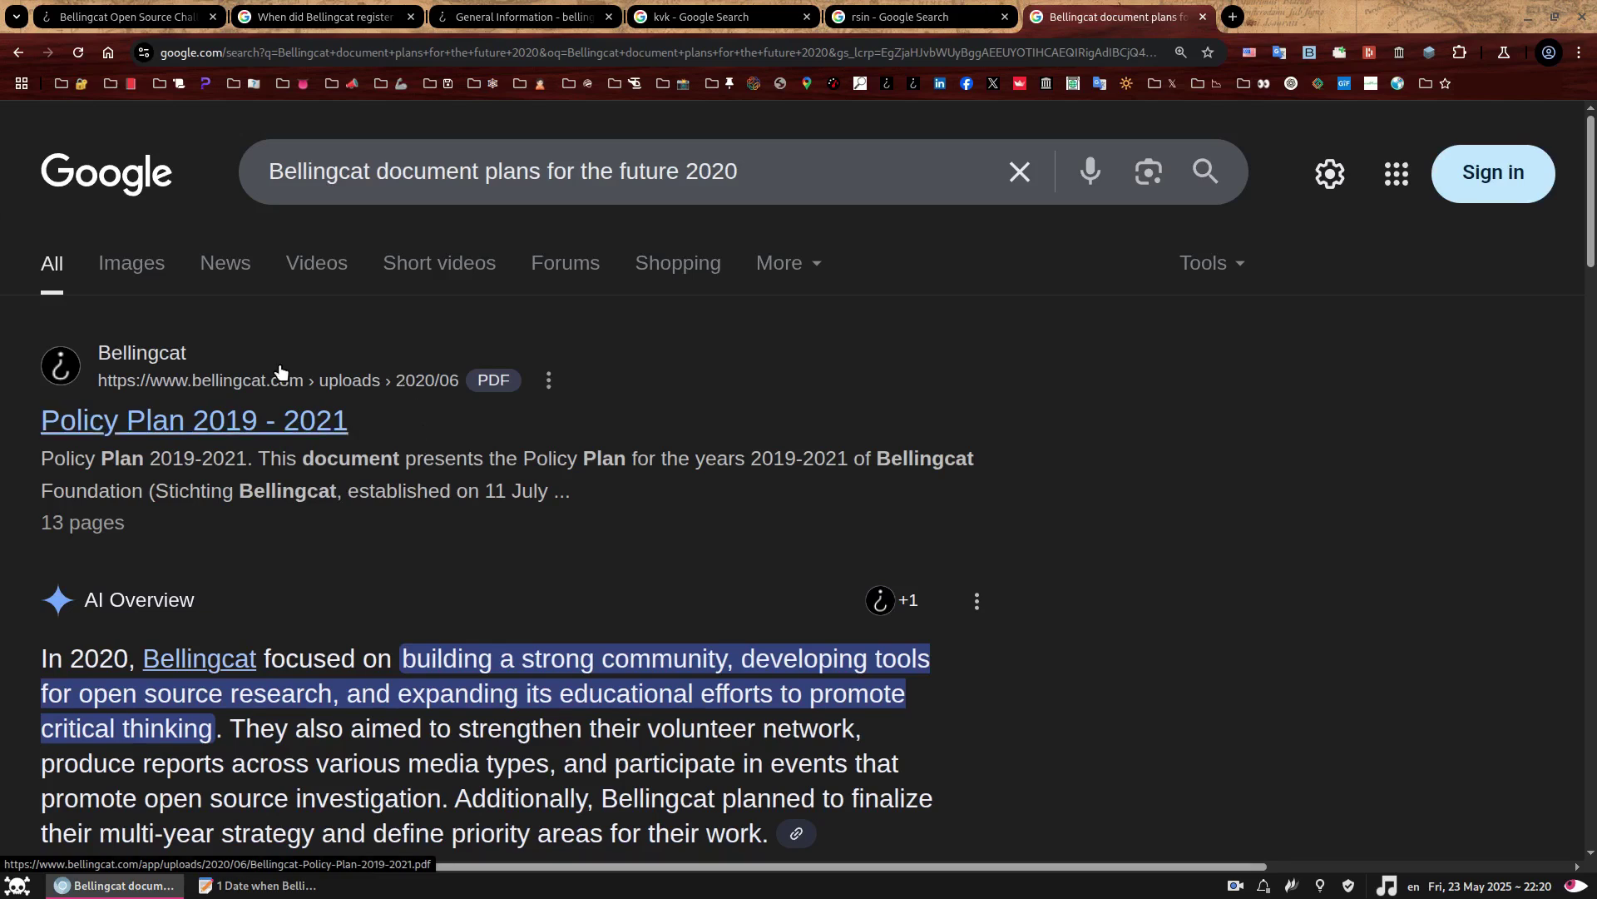
Open the Policy Plan 2019 - 2021 PDF and paste its URL under step 3 in the notes
middle_click(281, 421)
key(ctrl+Tab)
key(ctrl+l)
key(ctrl+c)
click(279, 894)
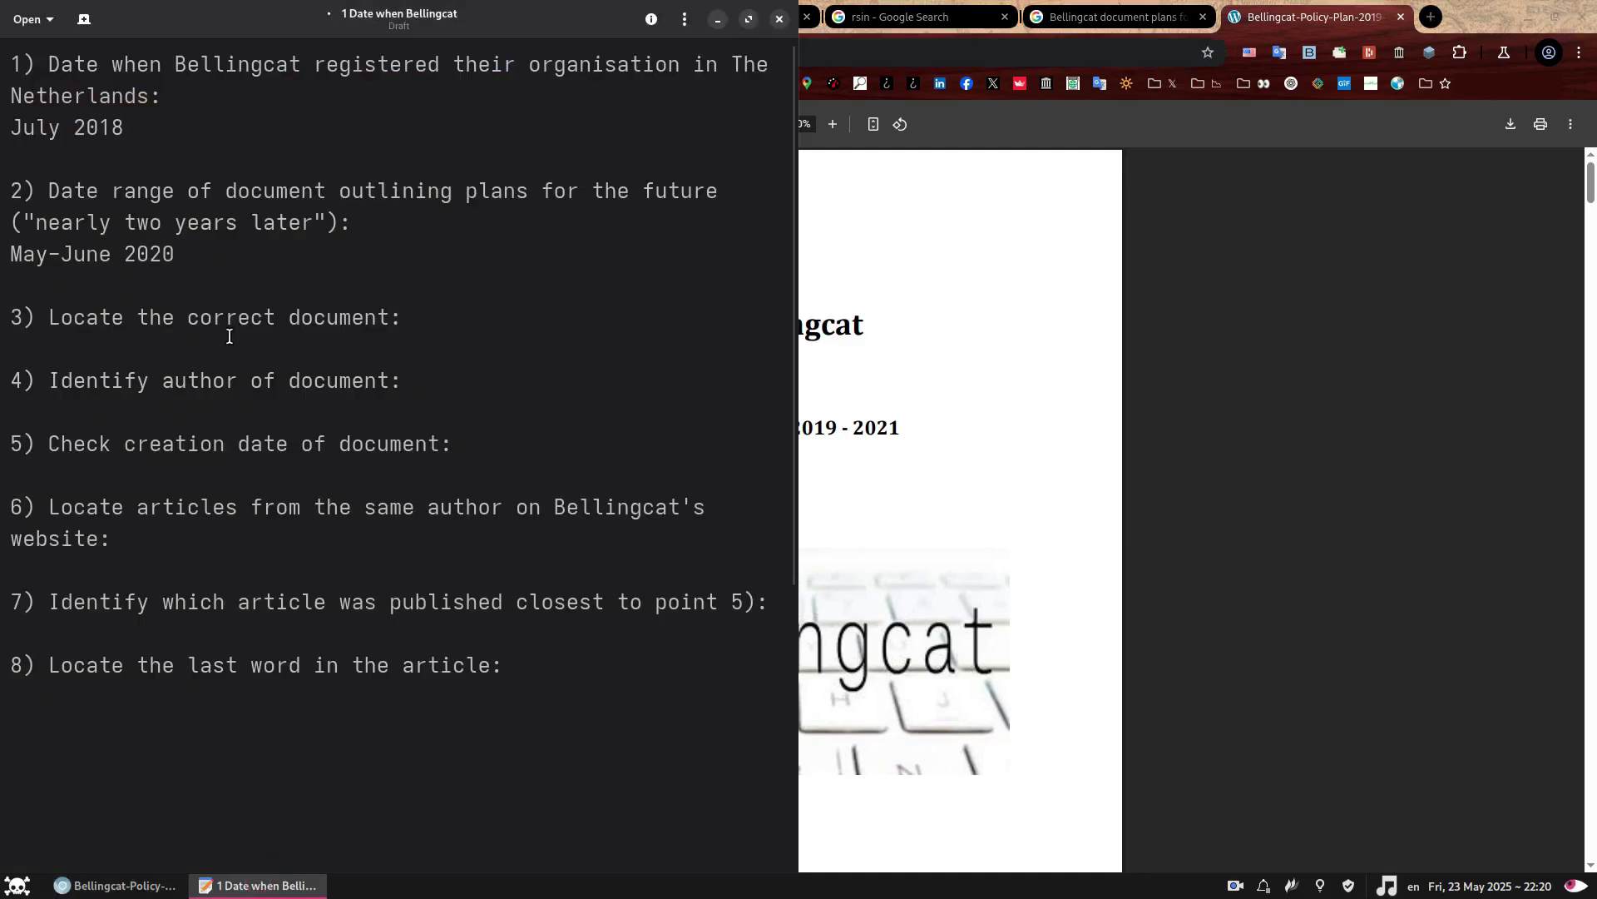
click(236, 333)
key(ctrl+v)
key(Return)
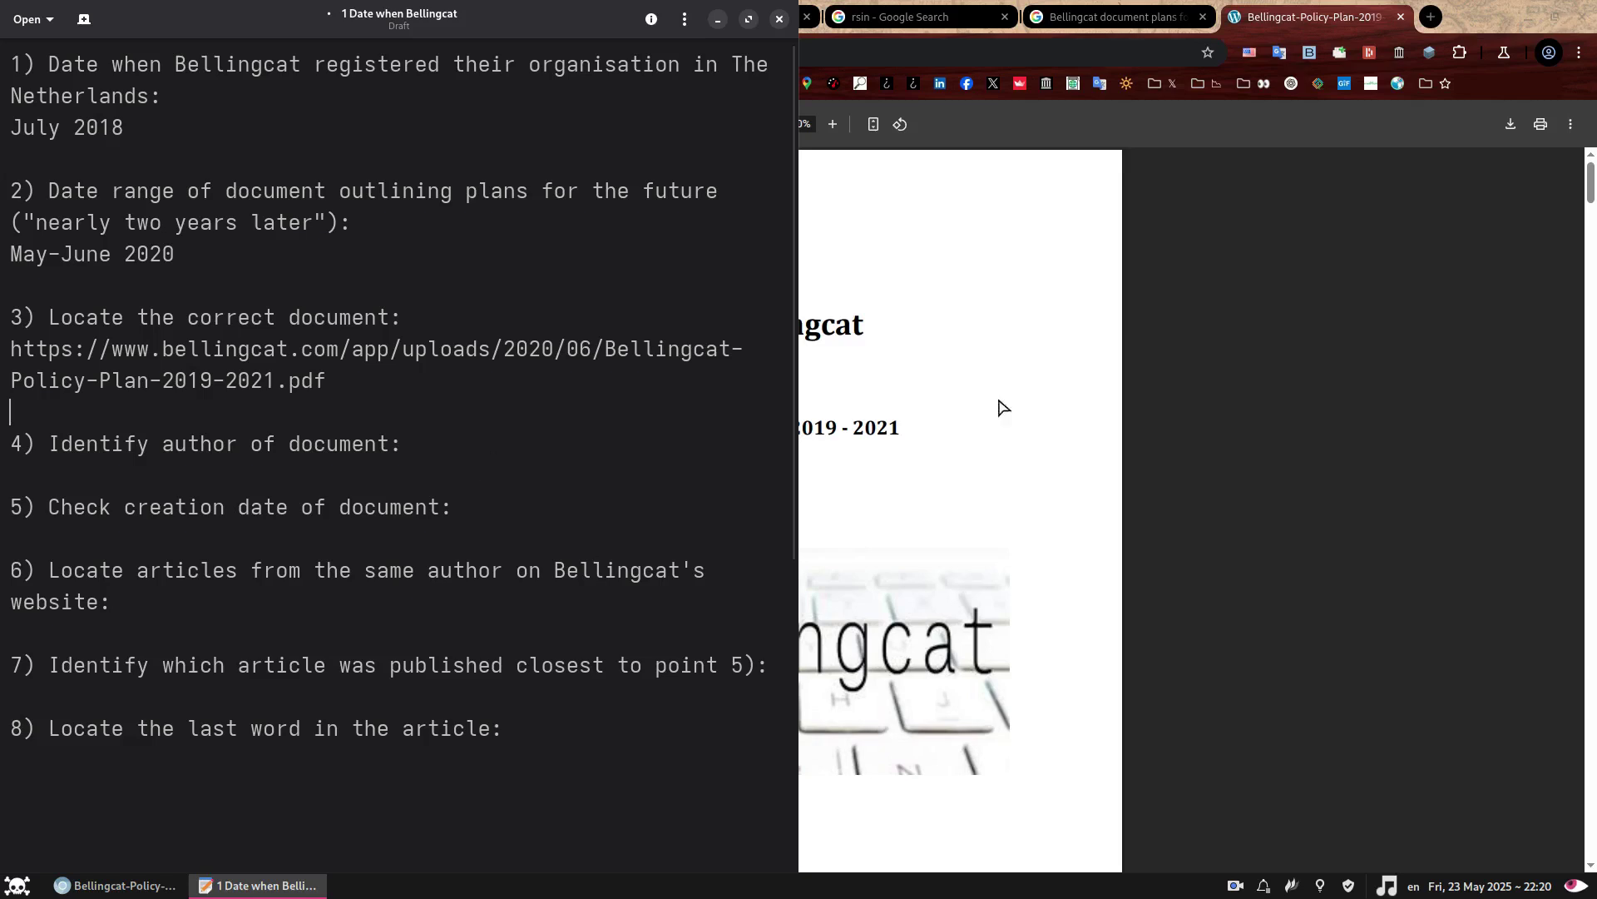
click(1219, 371)
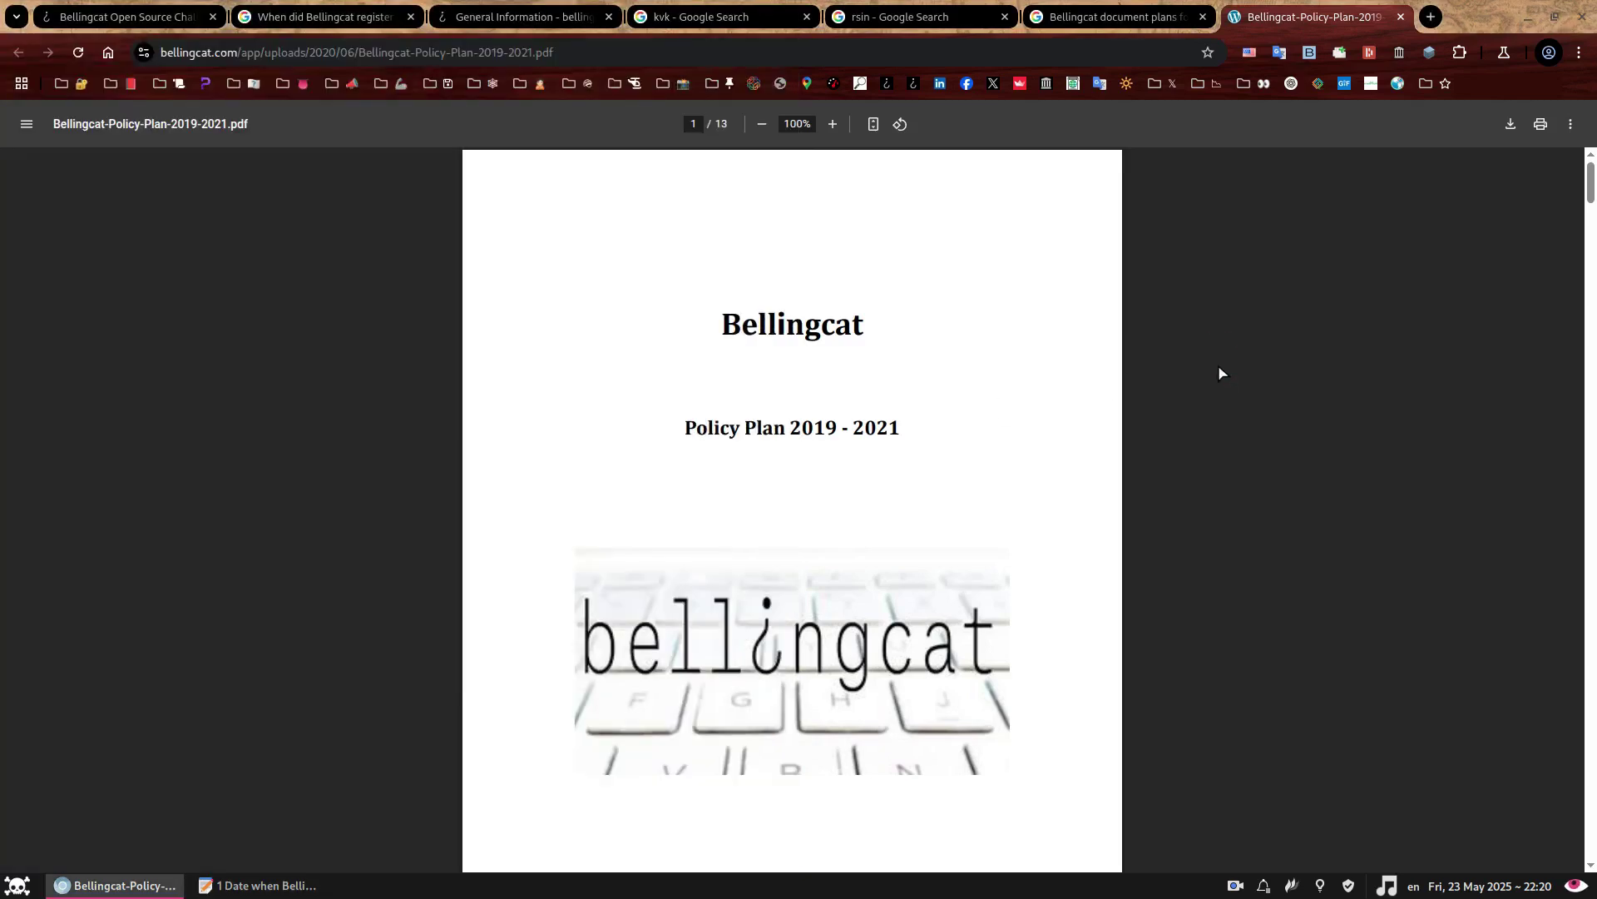
Scroll through the Policy Plan PDF in Chromium down to its final page 13
click(258, 886)
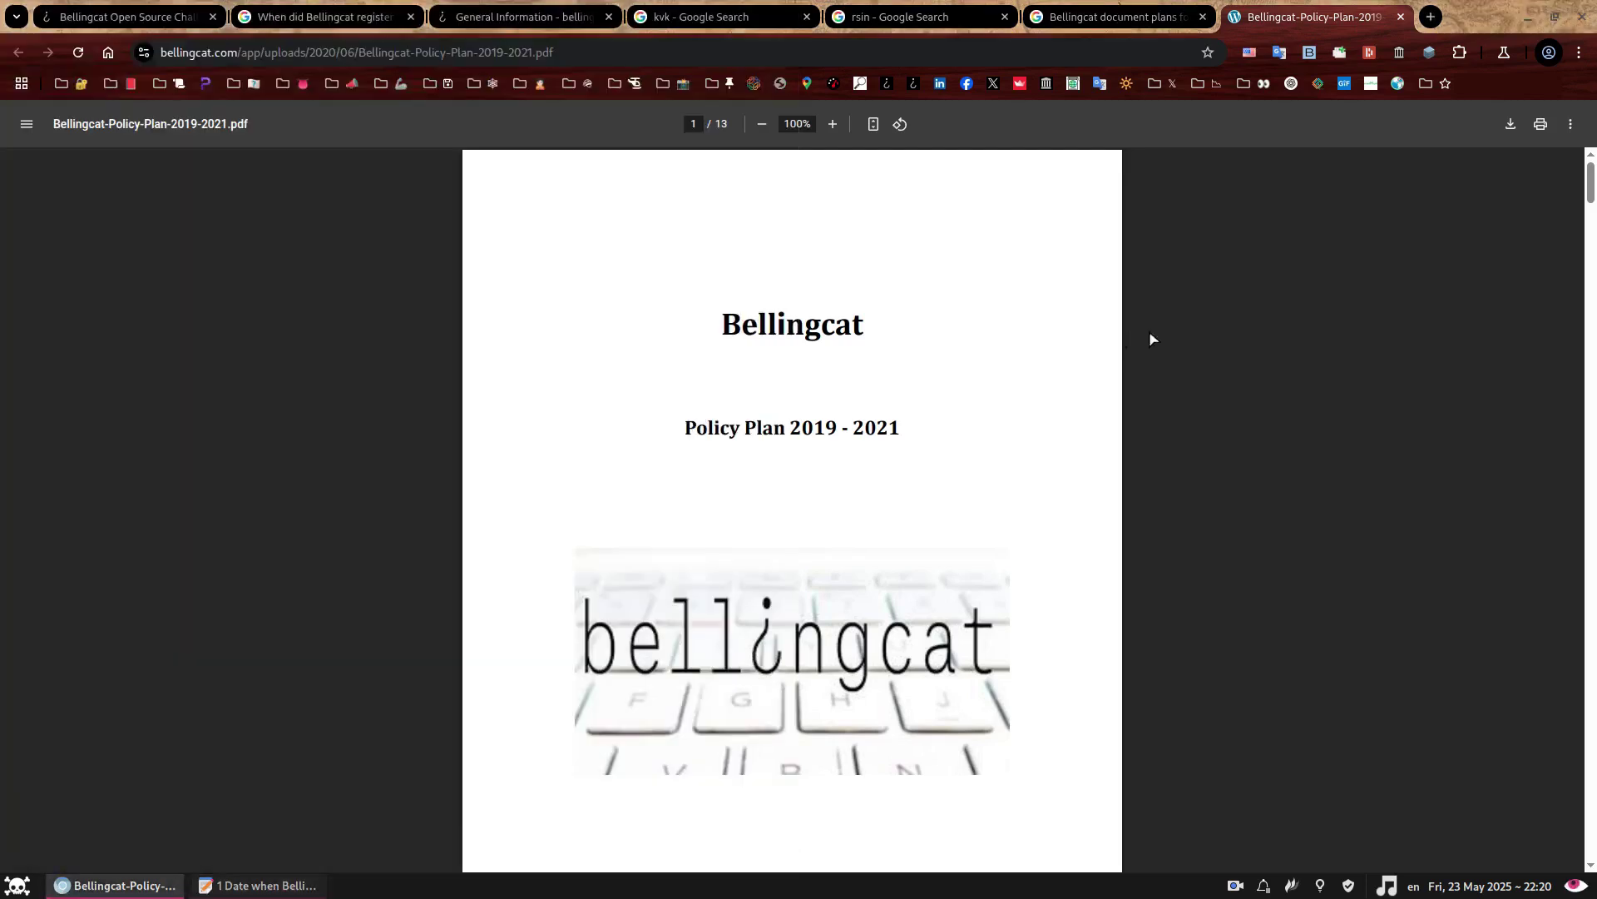
click(1150, 331)
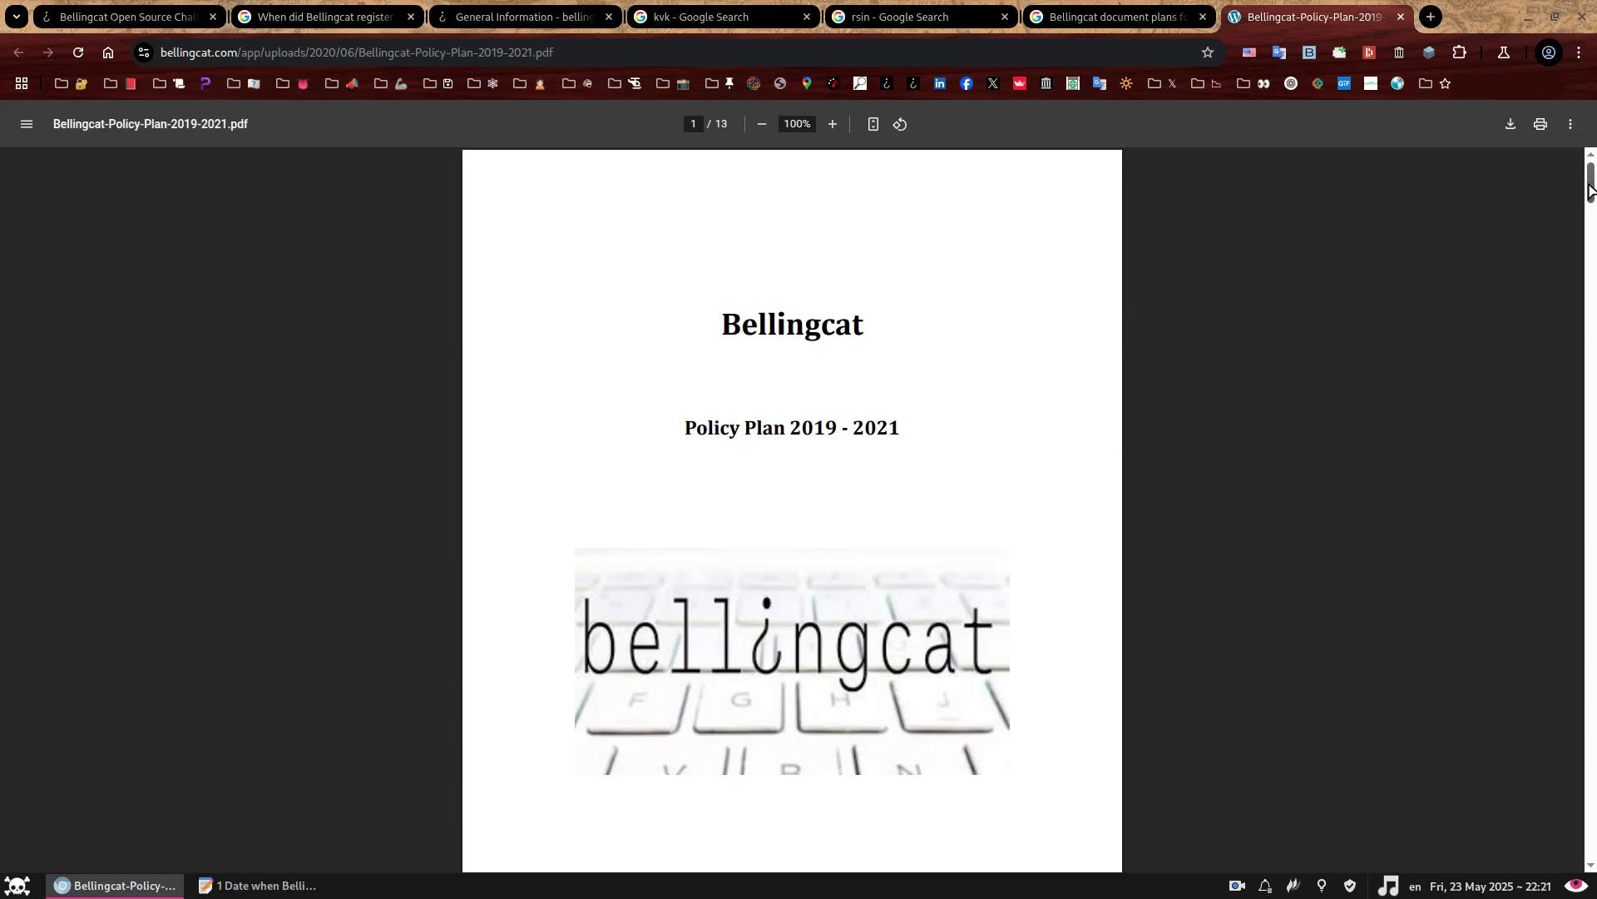
drag(1589, 183, 1580, 832)
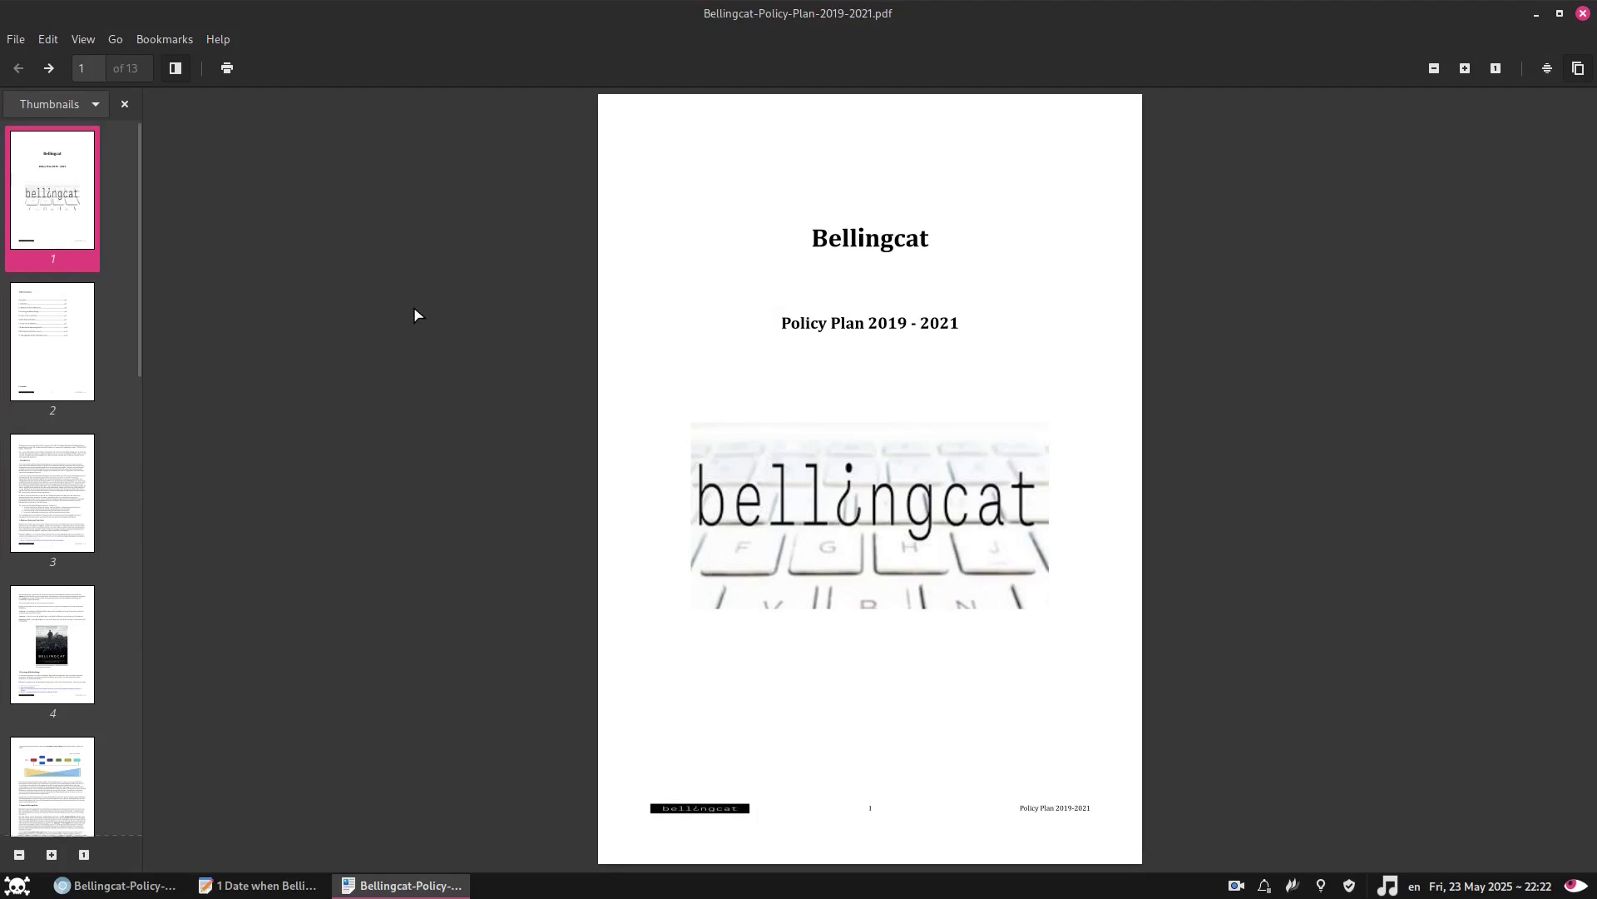
Open the policy plan PDF's document properties in Atril and select the author's name
click(17, 39)
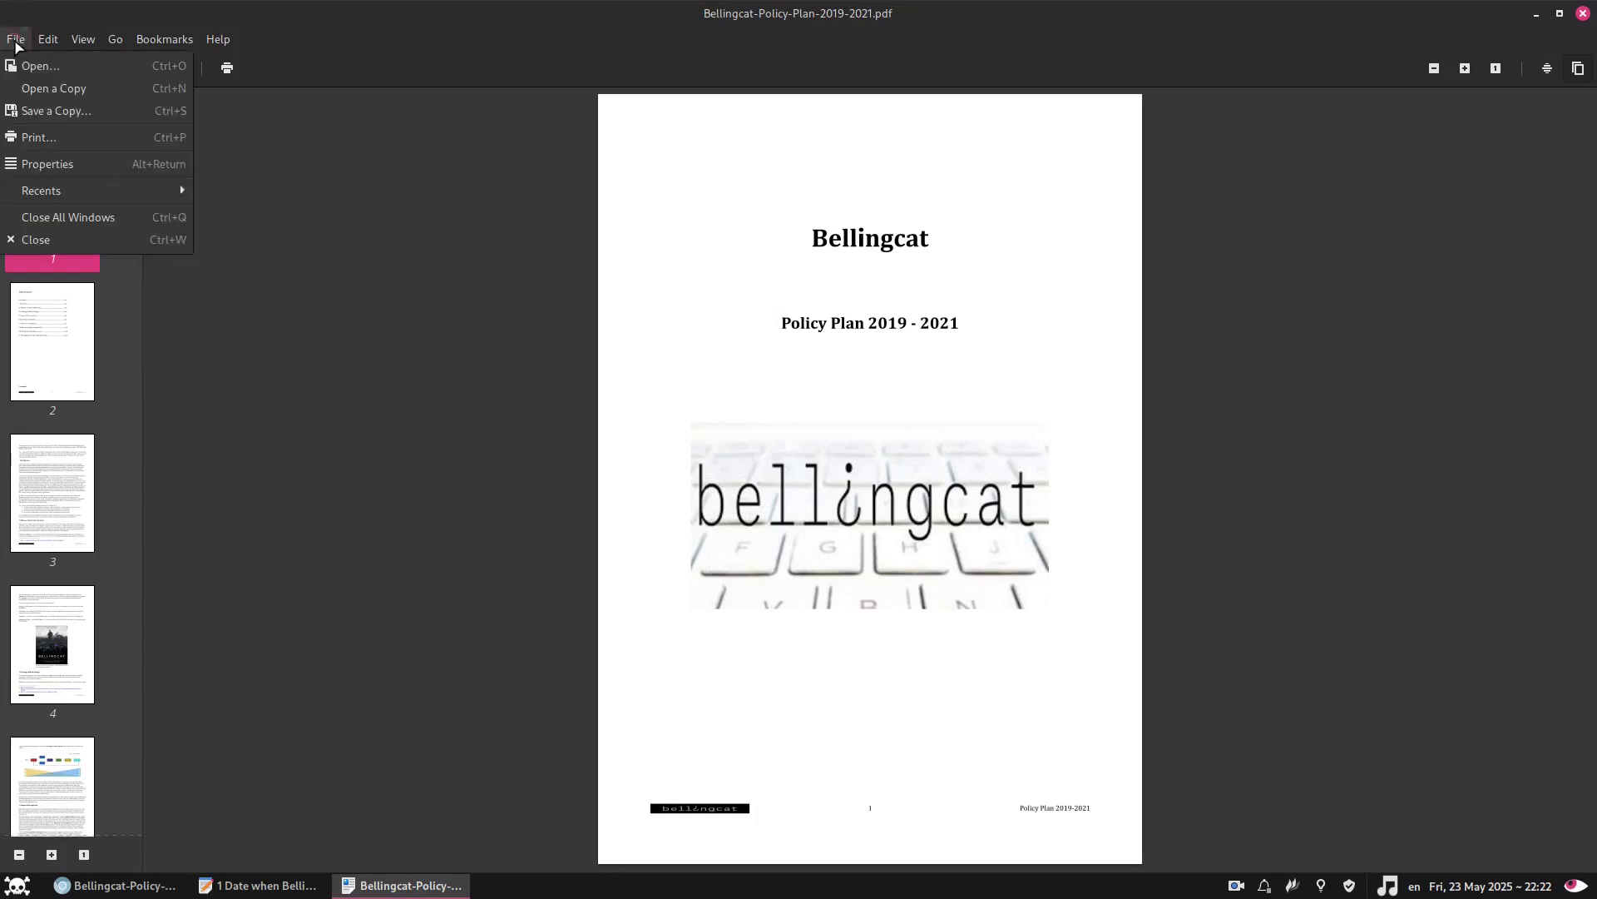
click(50, 164)
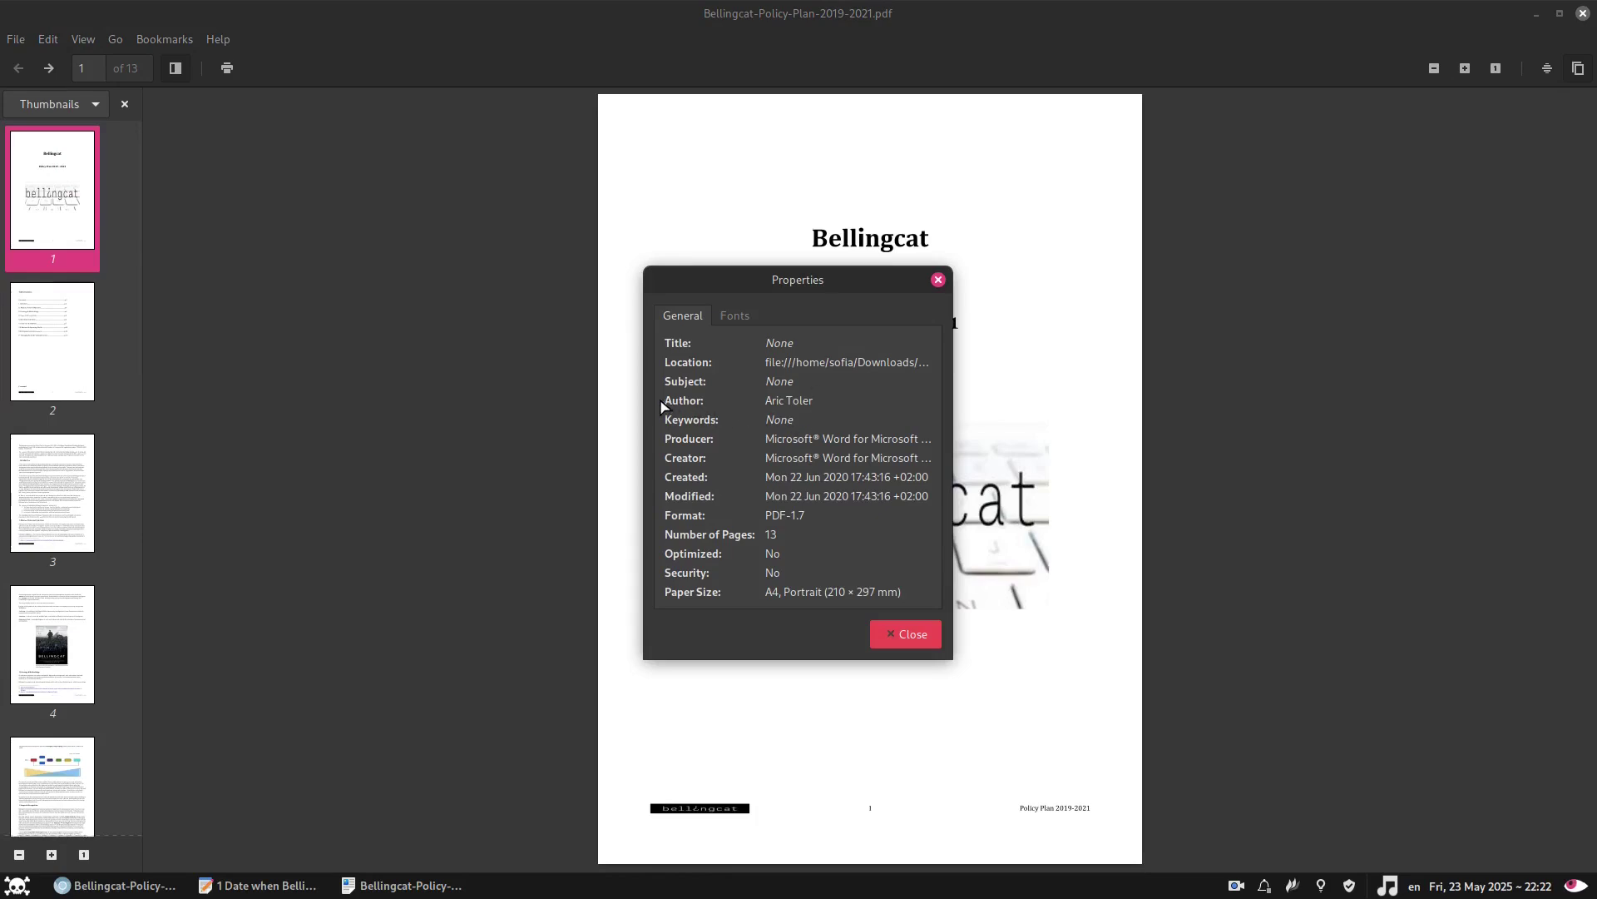
triple_click(800, 402)
key(ctrl+c)
Paste the author's name under item 4 of the notes, then return to the browser
click(258, 885)
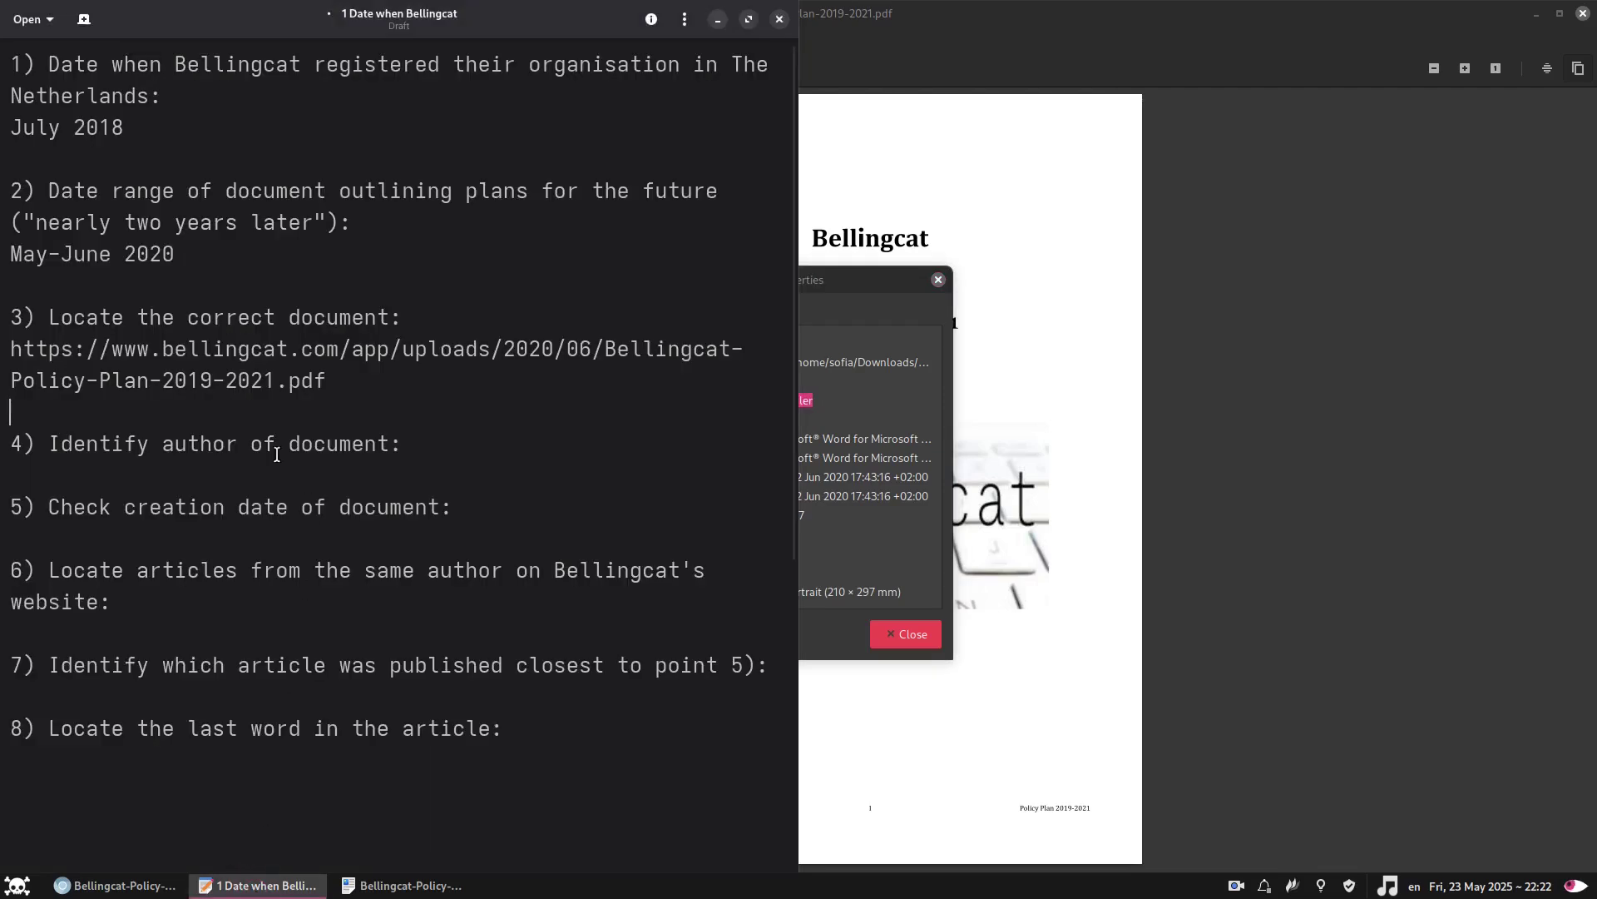
click(175, 468)
key(ctrl+v)
key(Return)
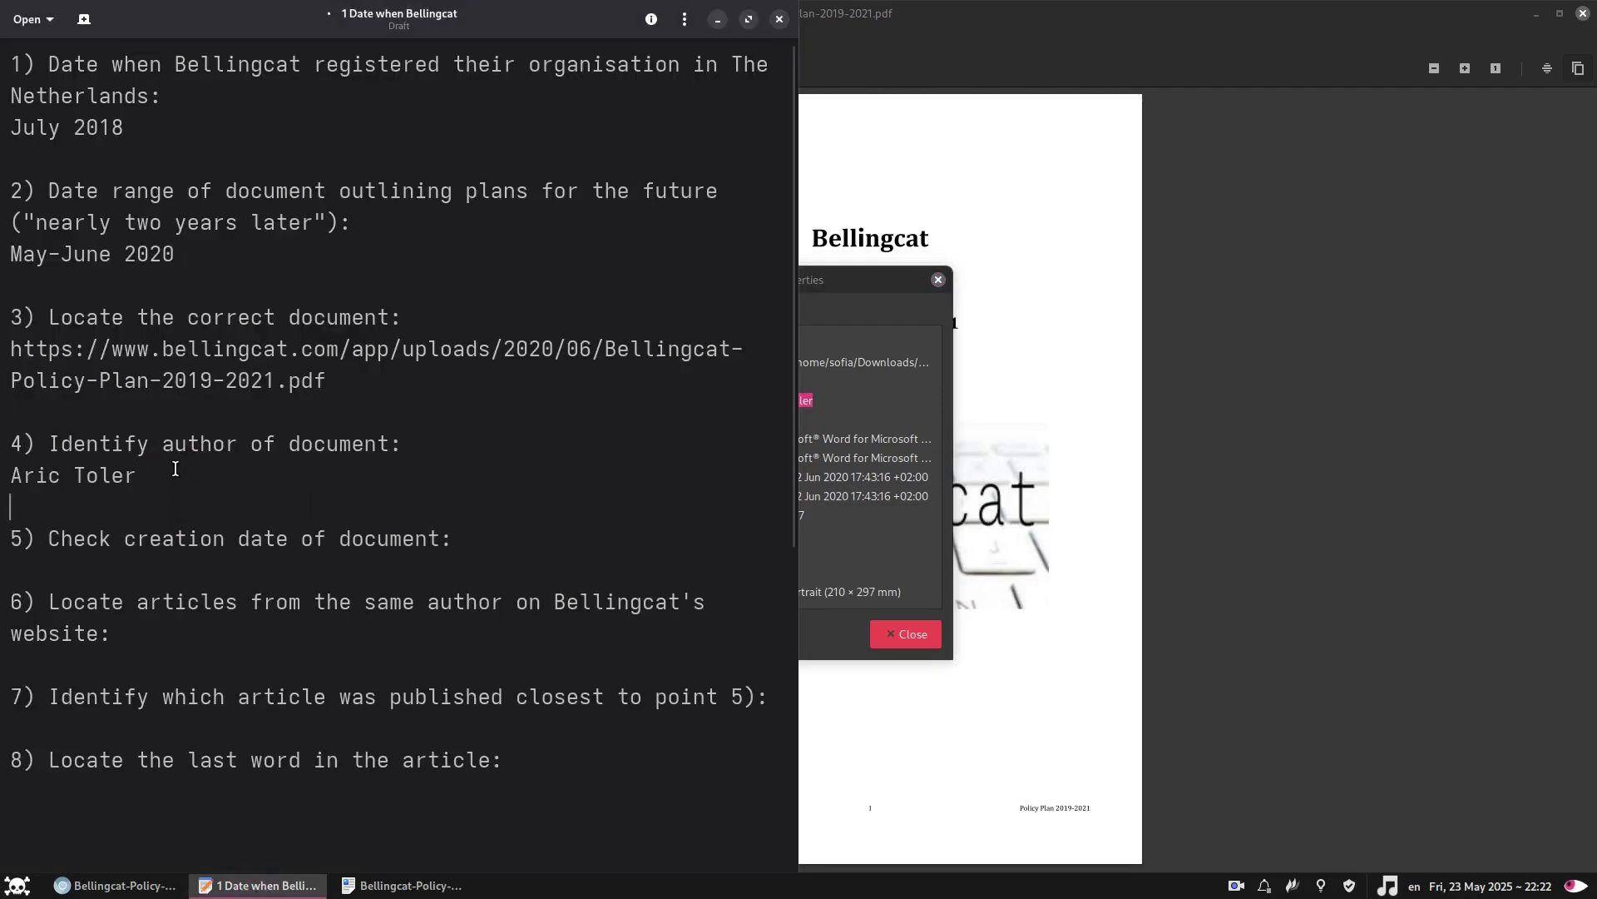
click(889, 439)
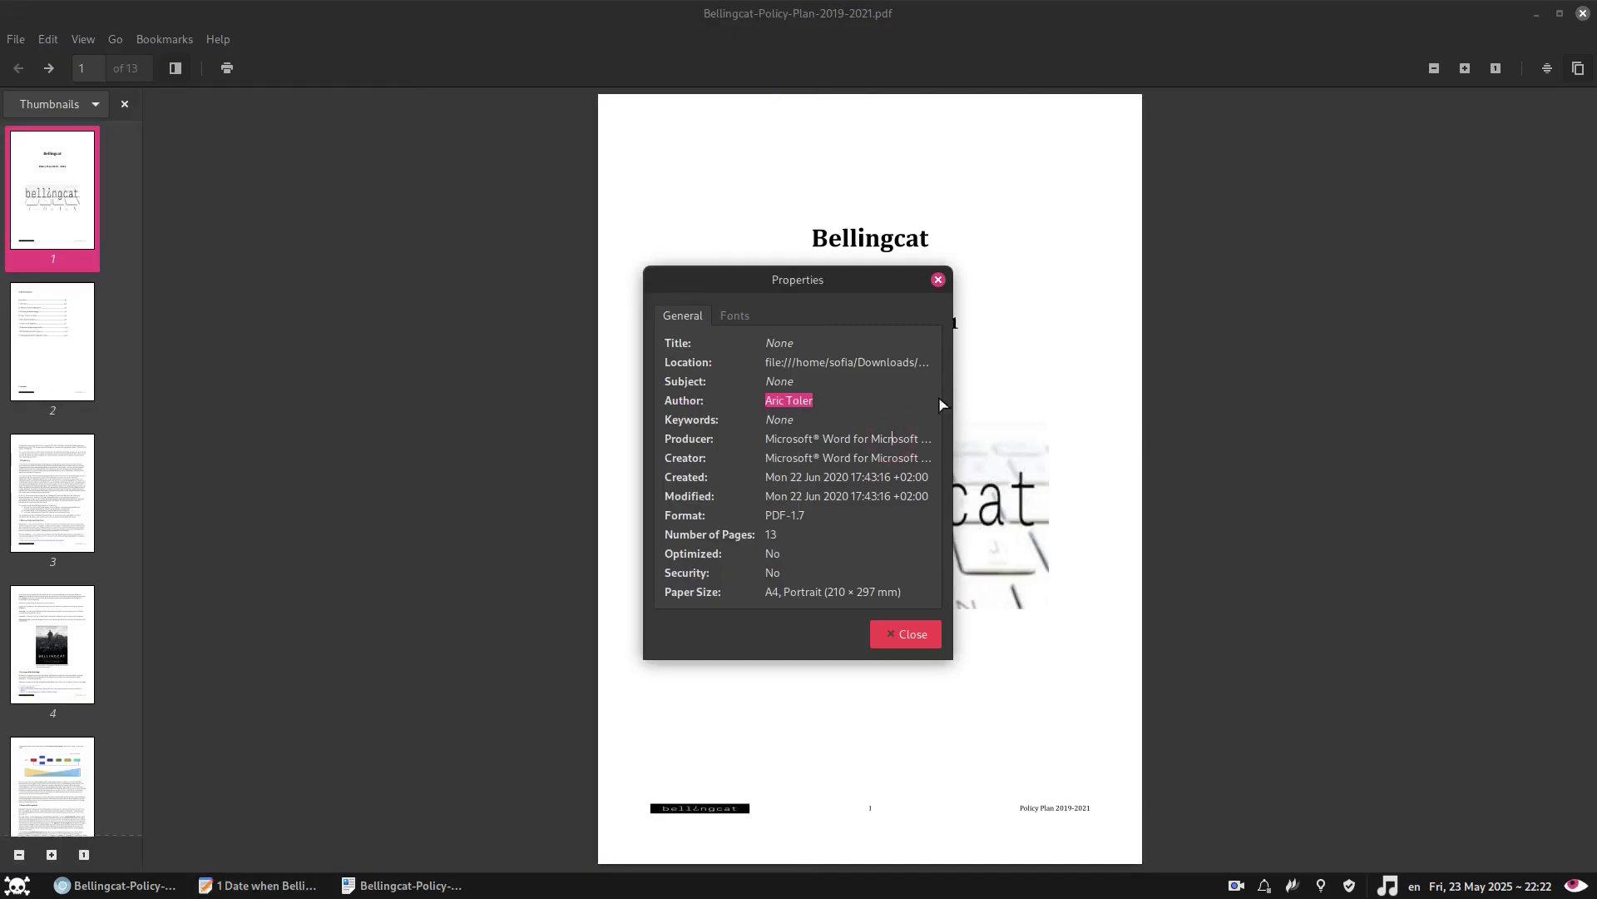
click(557, 439)
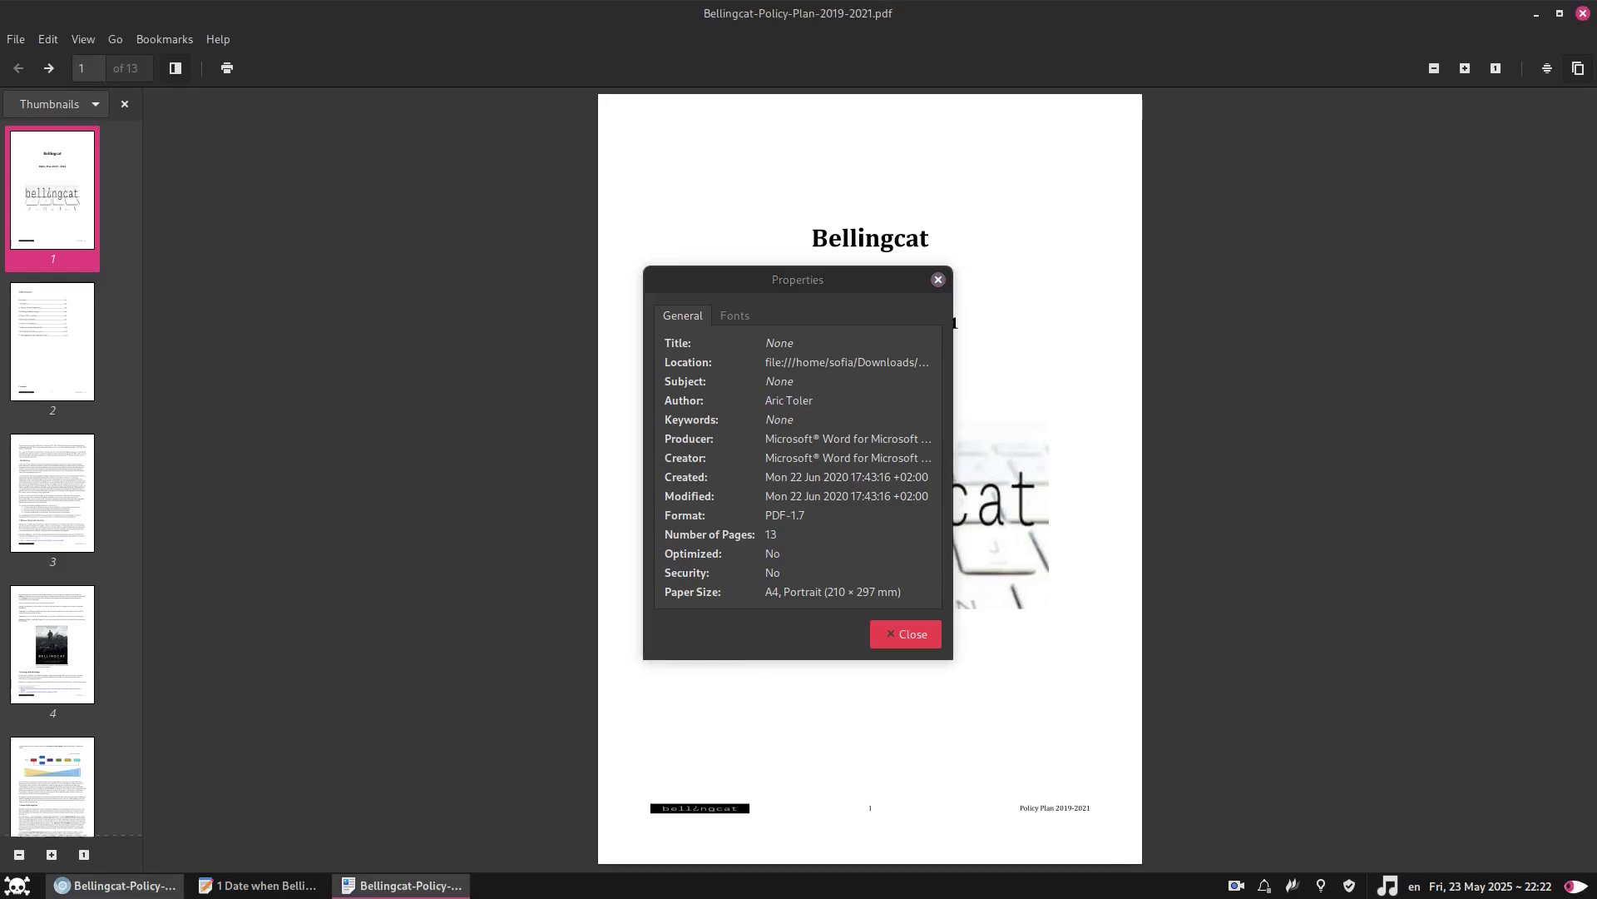
click(116, 885)
Search Google for 'check metadata' and open the Metadata2Go result in a new tab
click(1430, 16)
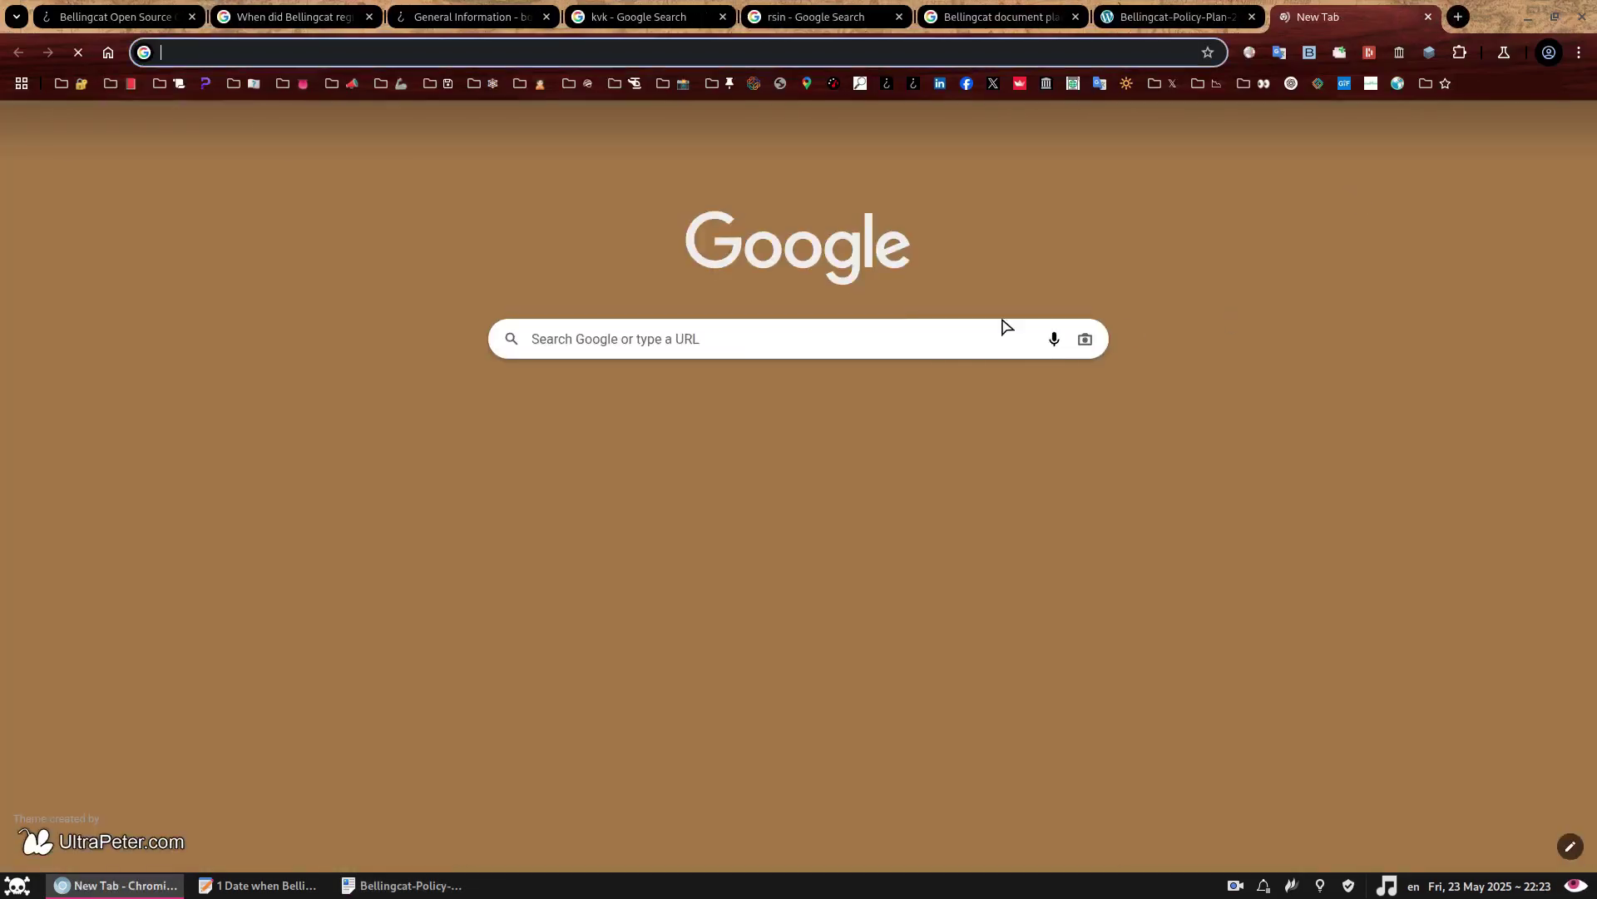
click(899, 339)
text(check metadata)
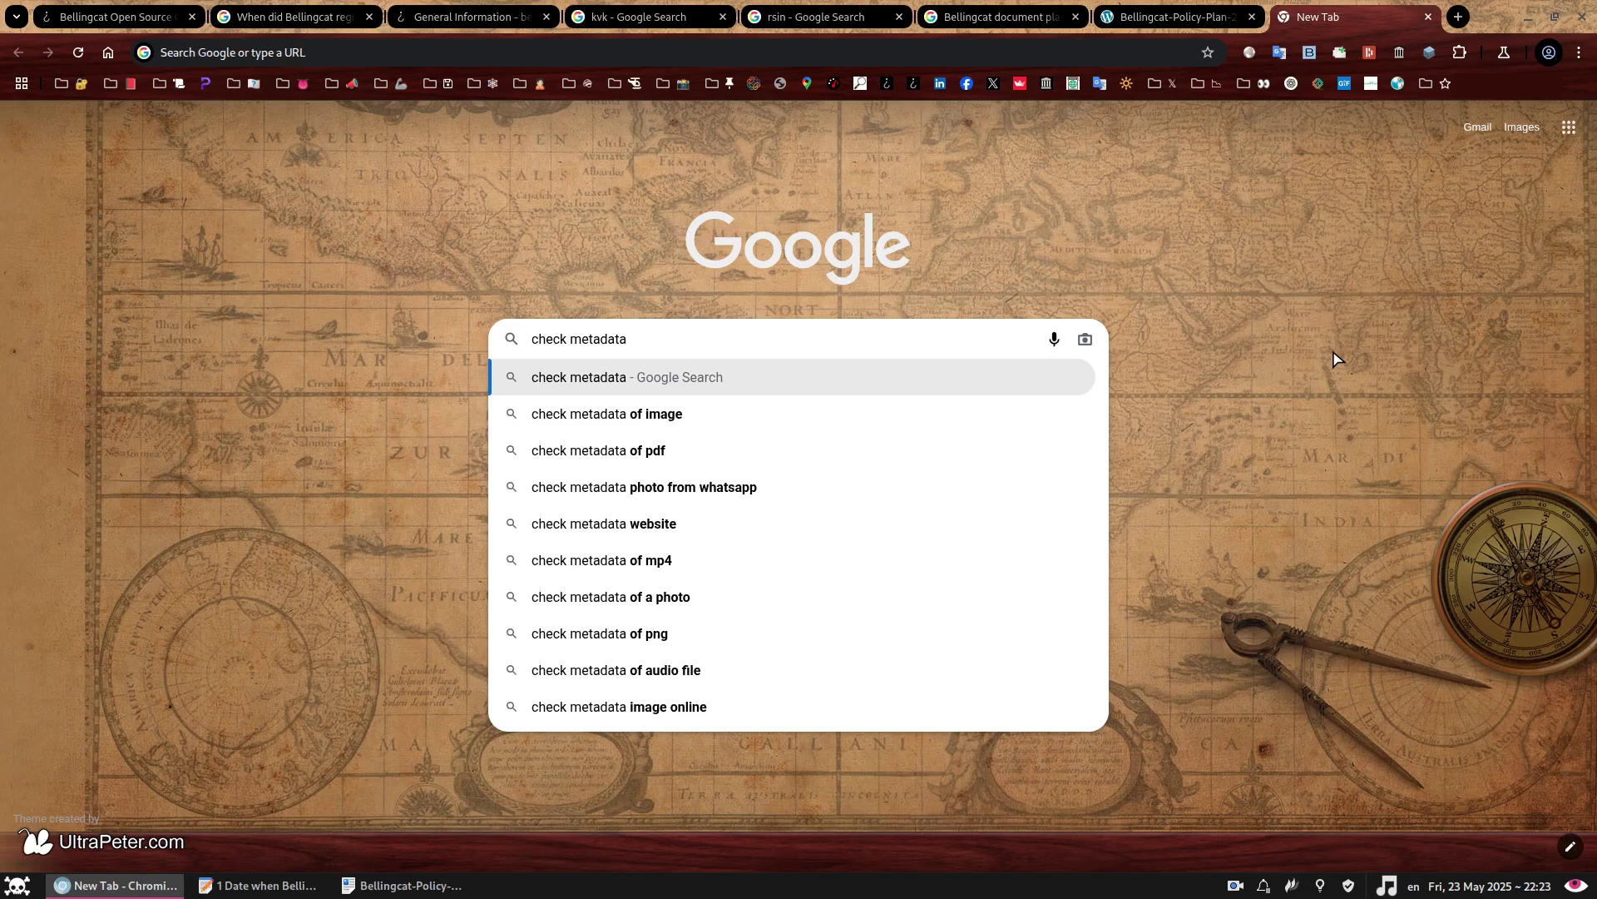
key(Return)
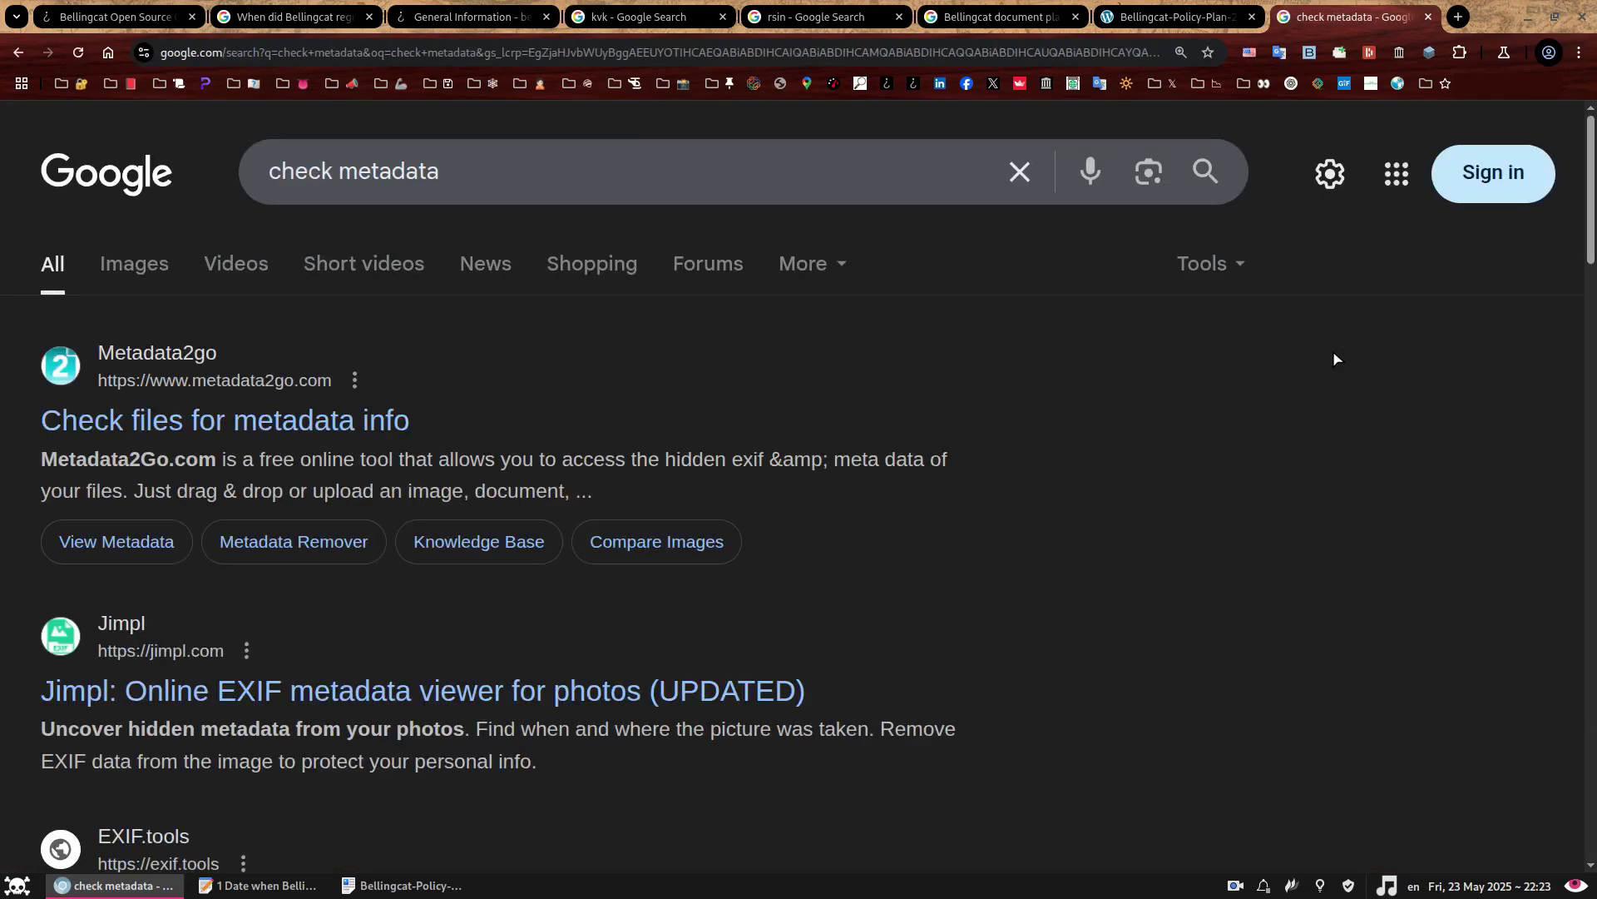
middle_click(251, 428)
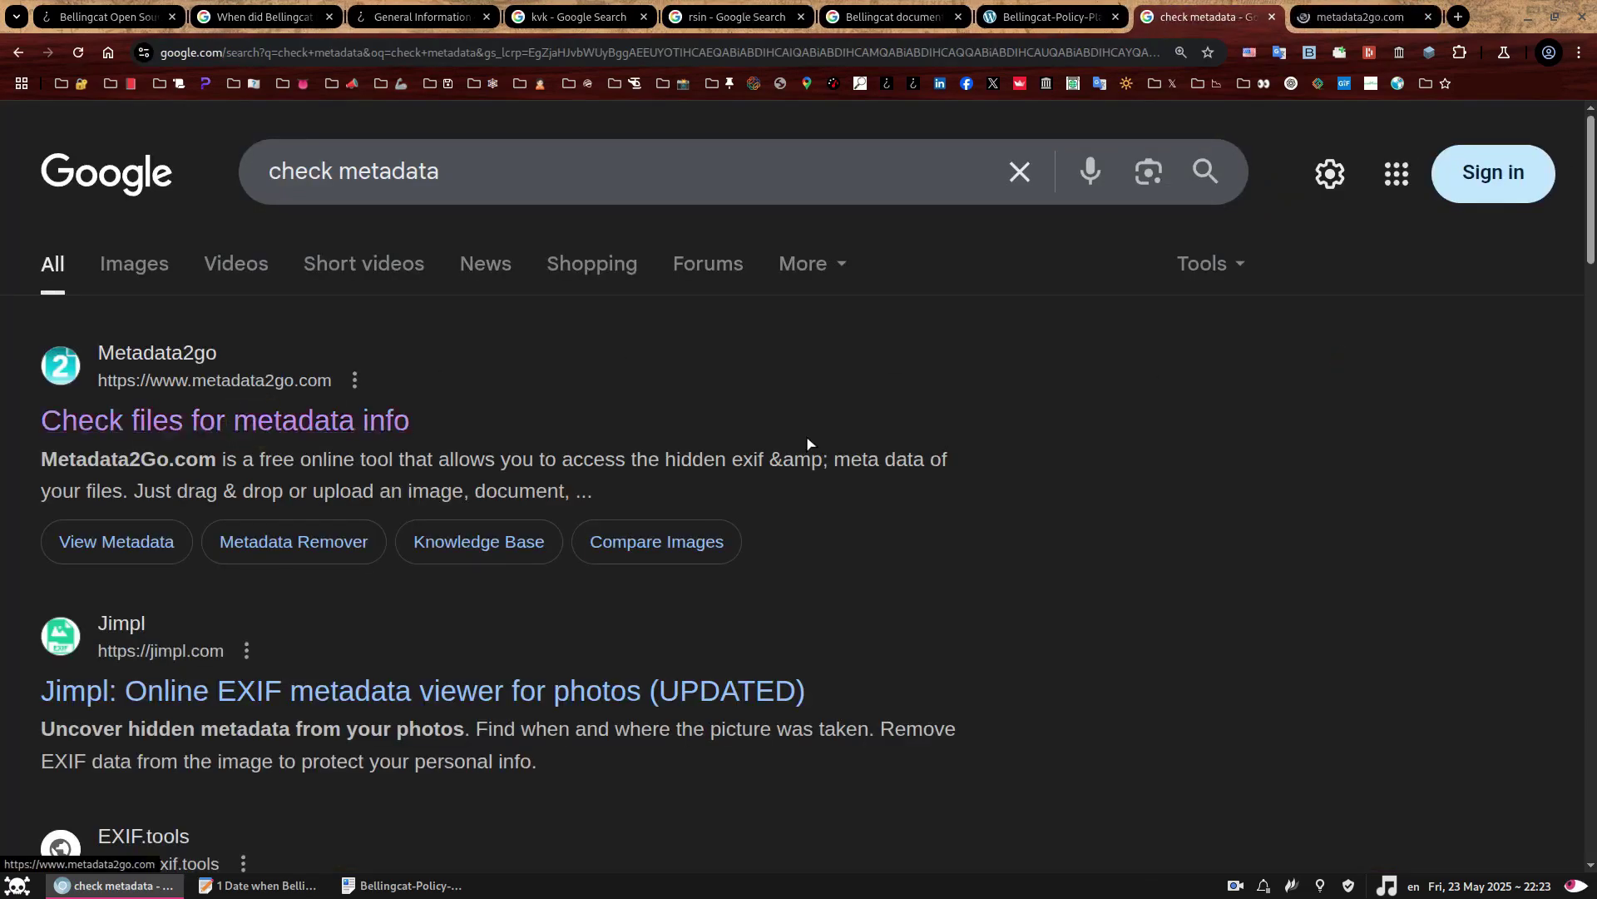
key(ctrl+Tab)
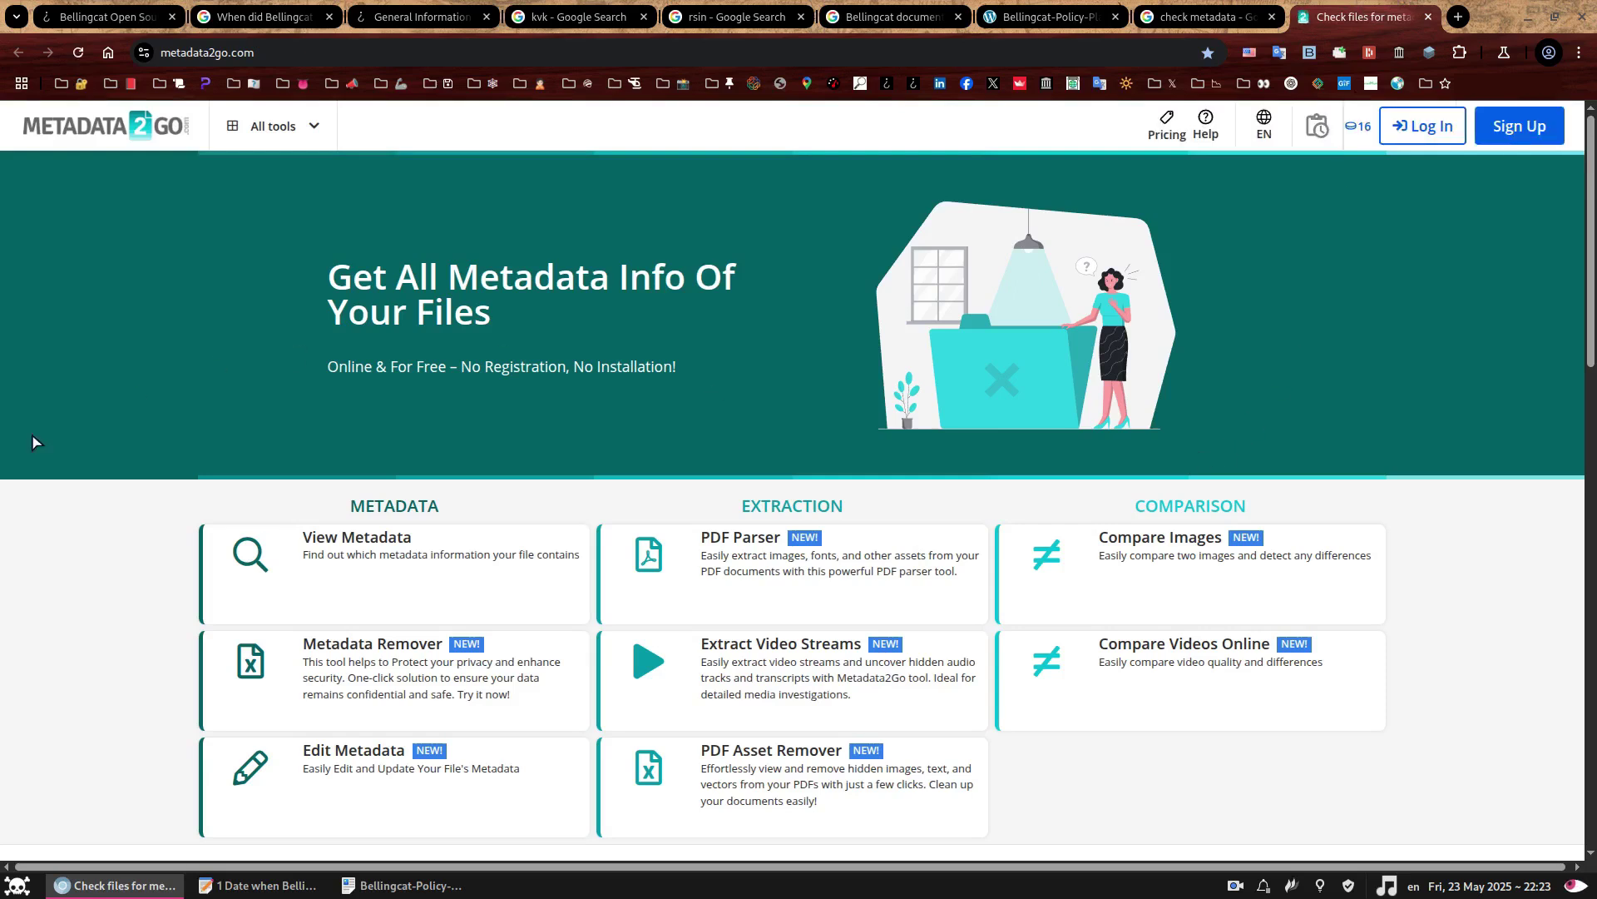
Extract the policy plan PDF's metadata from its URL and read the create_date 2020:06:22
click(396, 575)
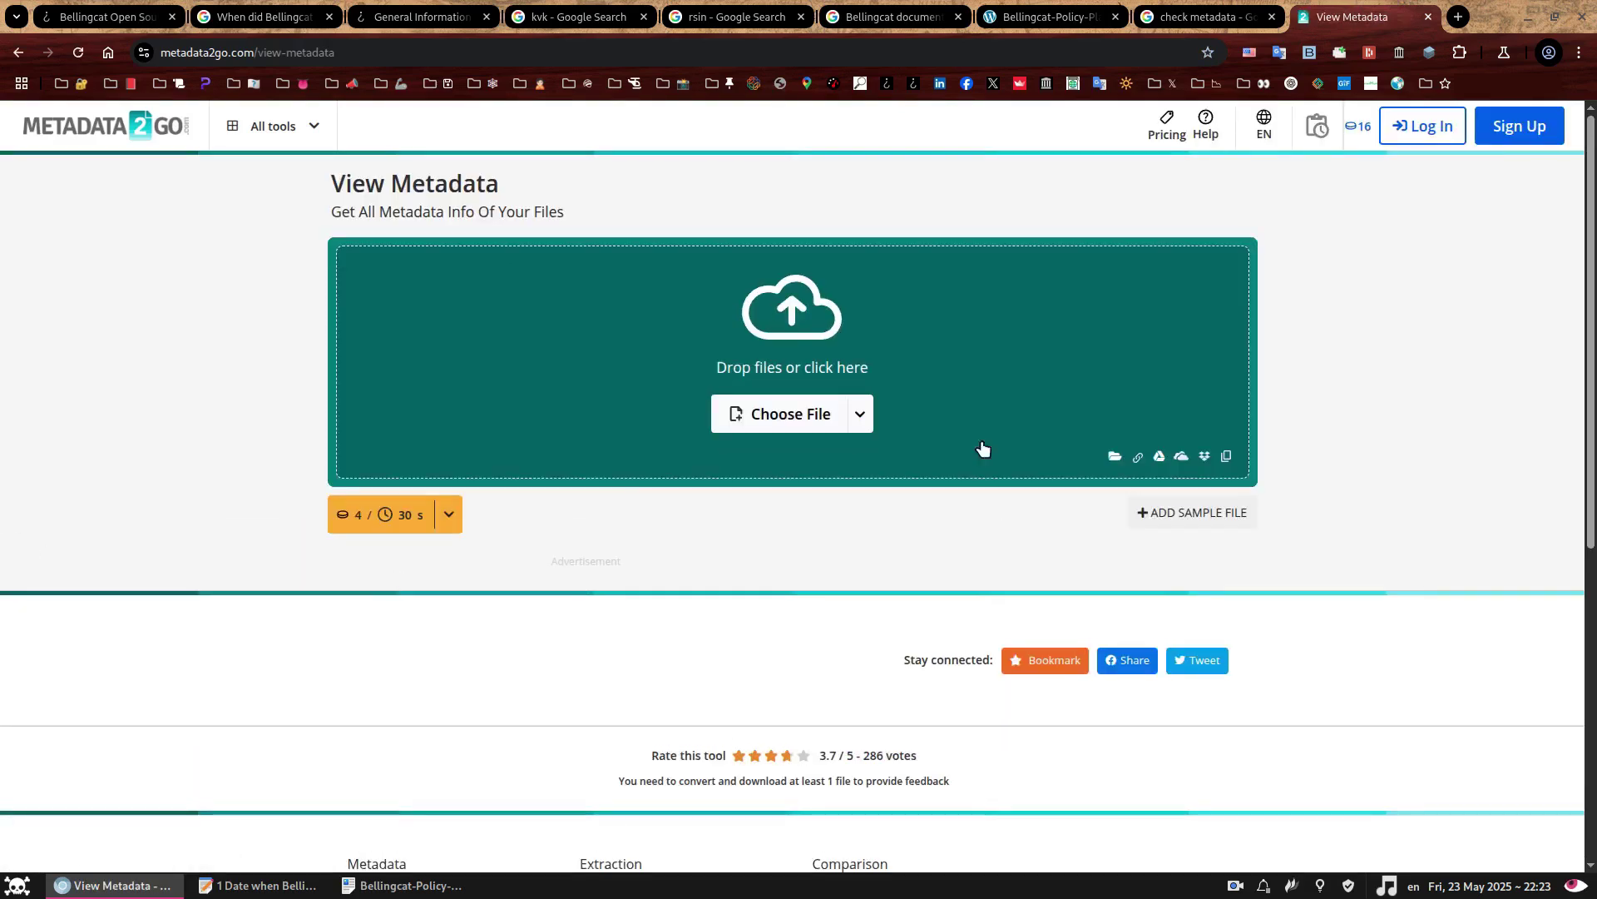
click(1137, 458)
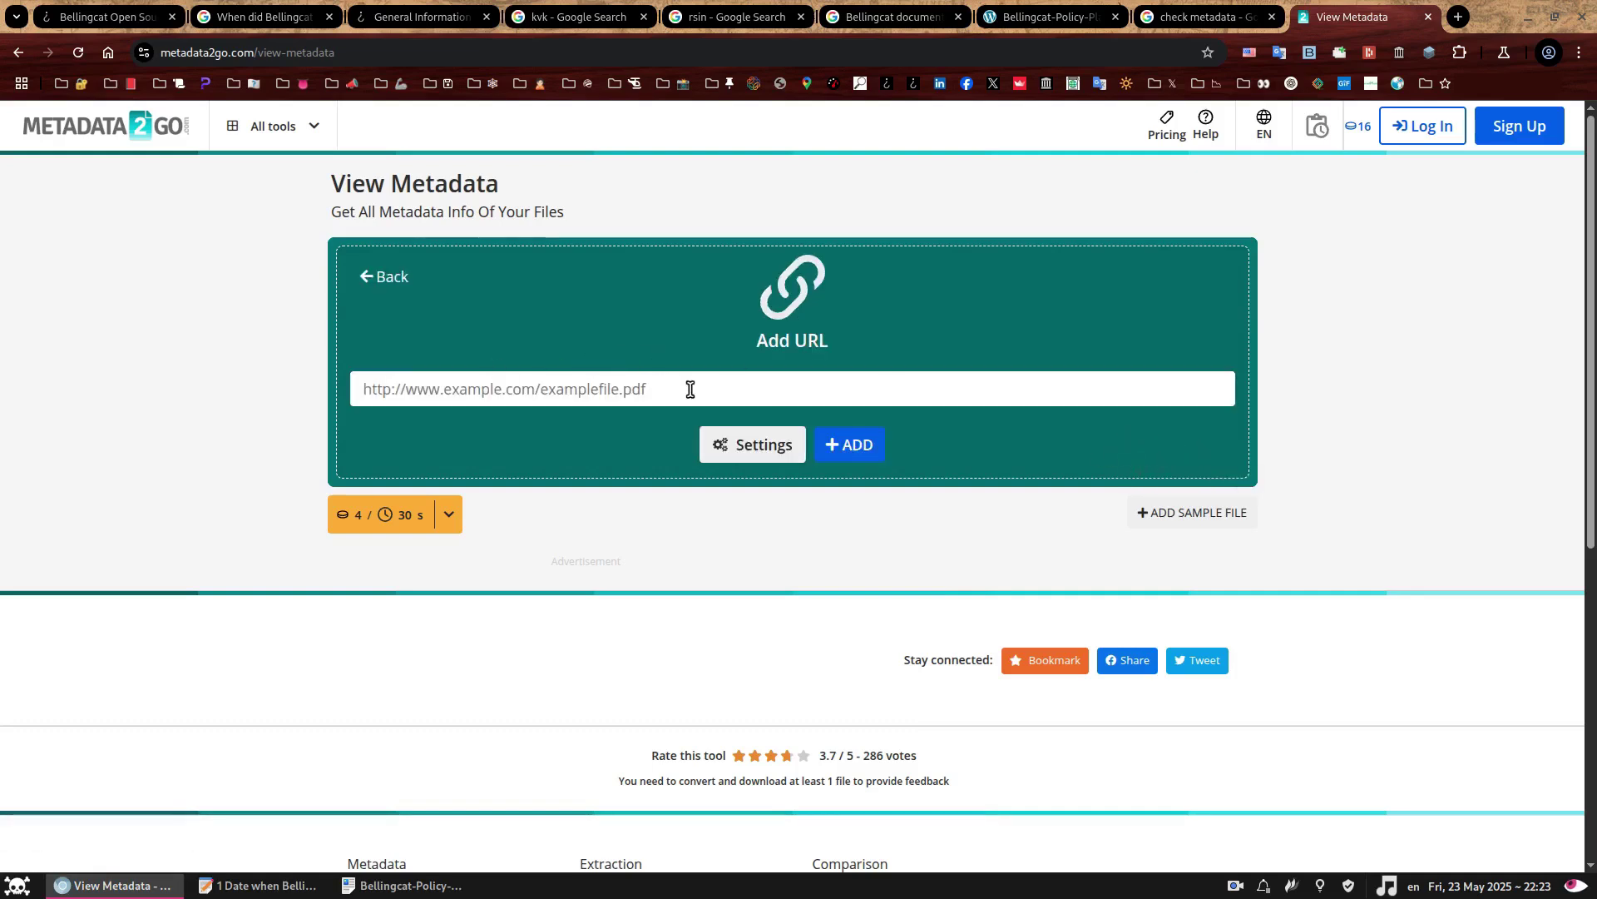
click(1050, 17)
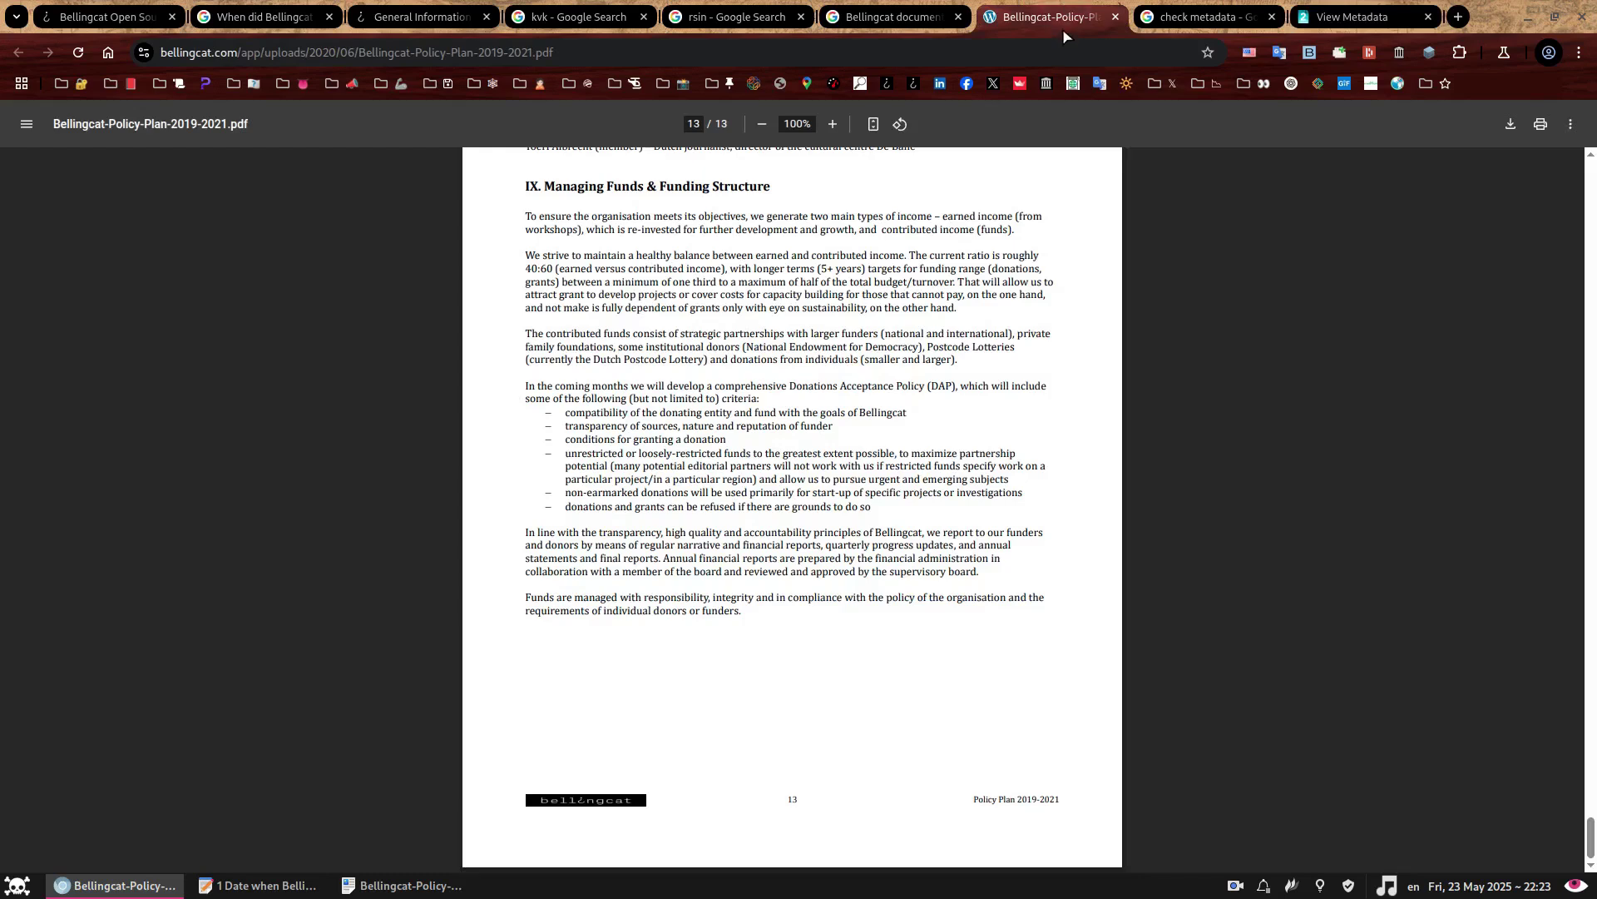
click(1335, 11)
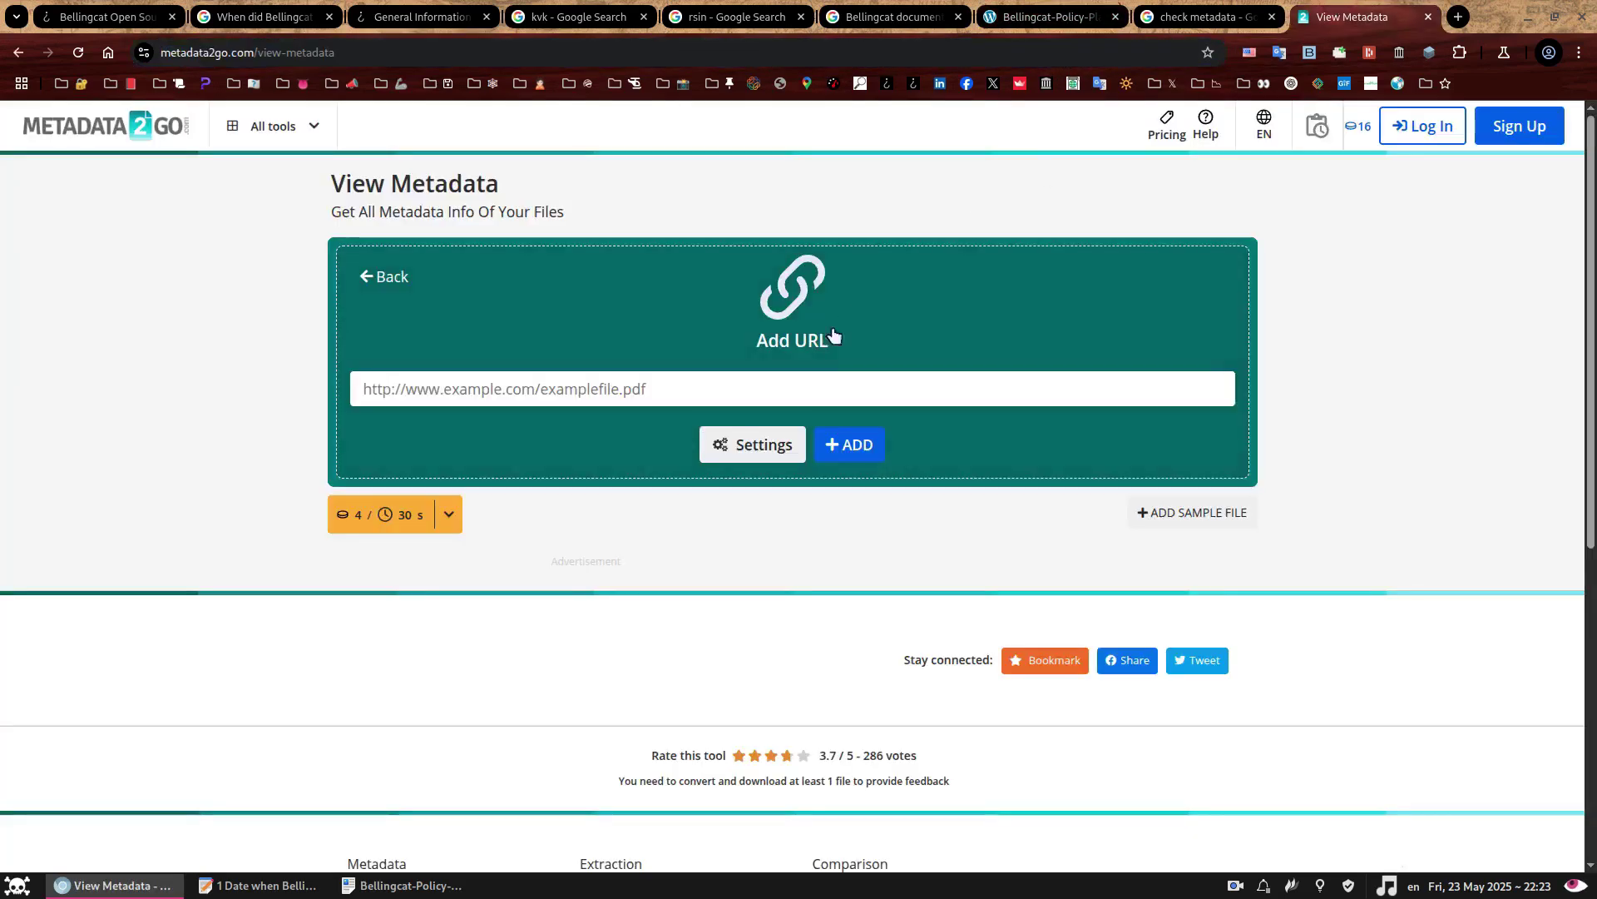
click(824, 385)
text(https://www.bellingcat.com/app/uploads/2020/06/Bellingcat-Policy-Plan-2019-2021.pdf)
click(850, 444)
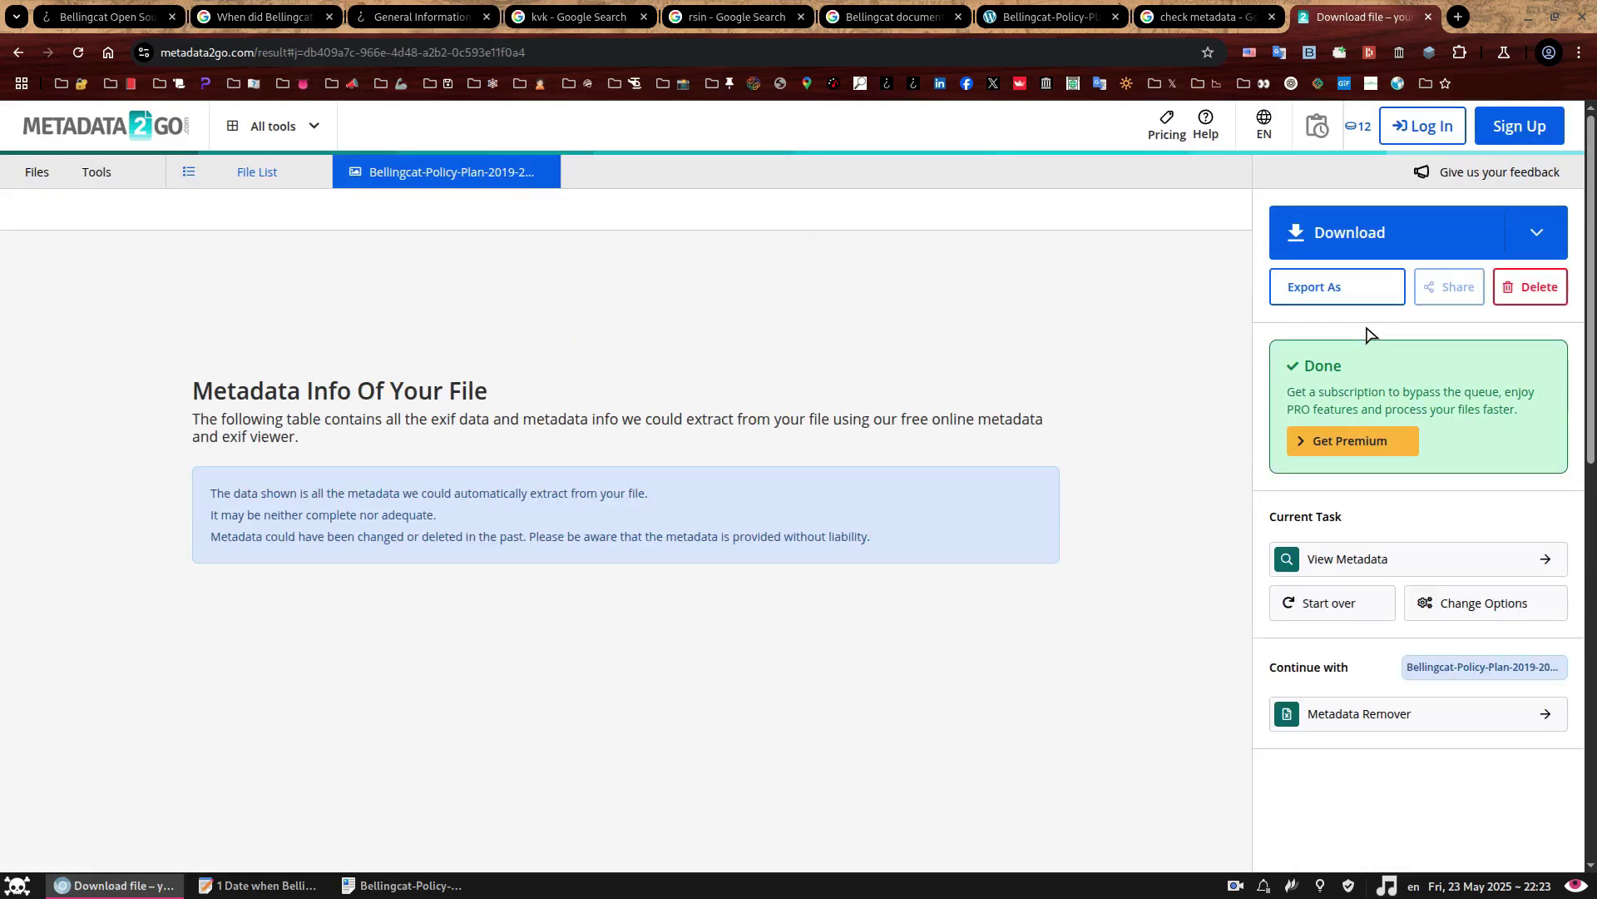
scroll(1162, 351, down, 10)
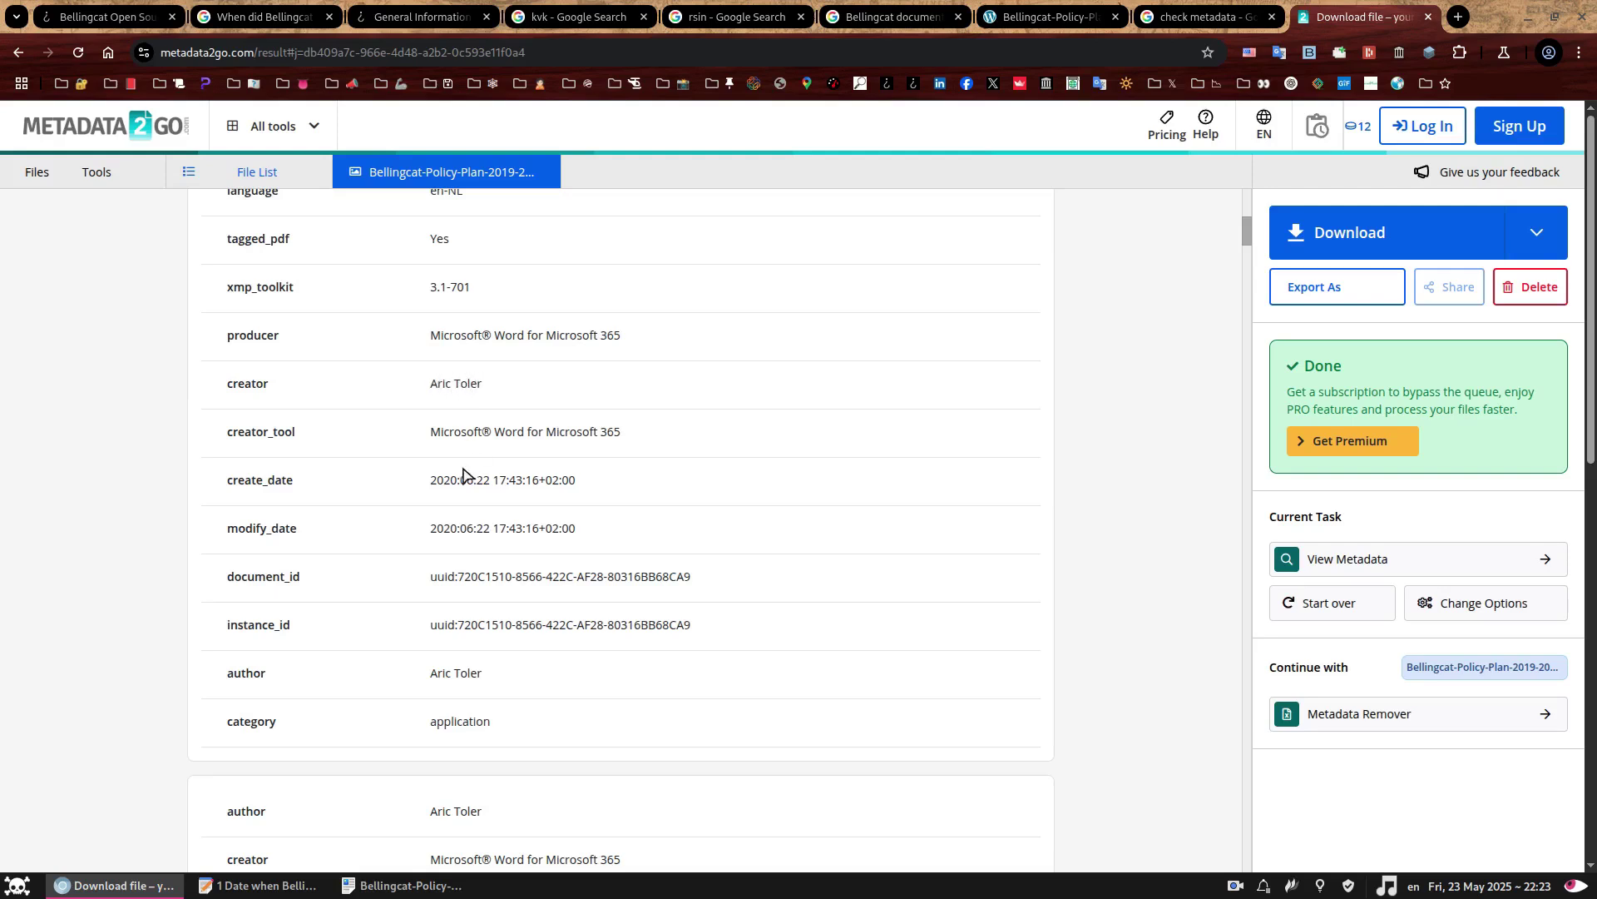
double_click(431, 480)
click(401, 885)
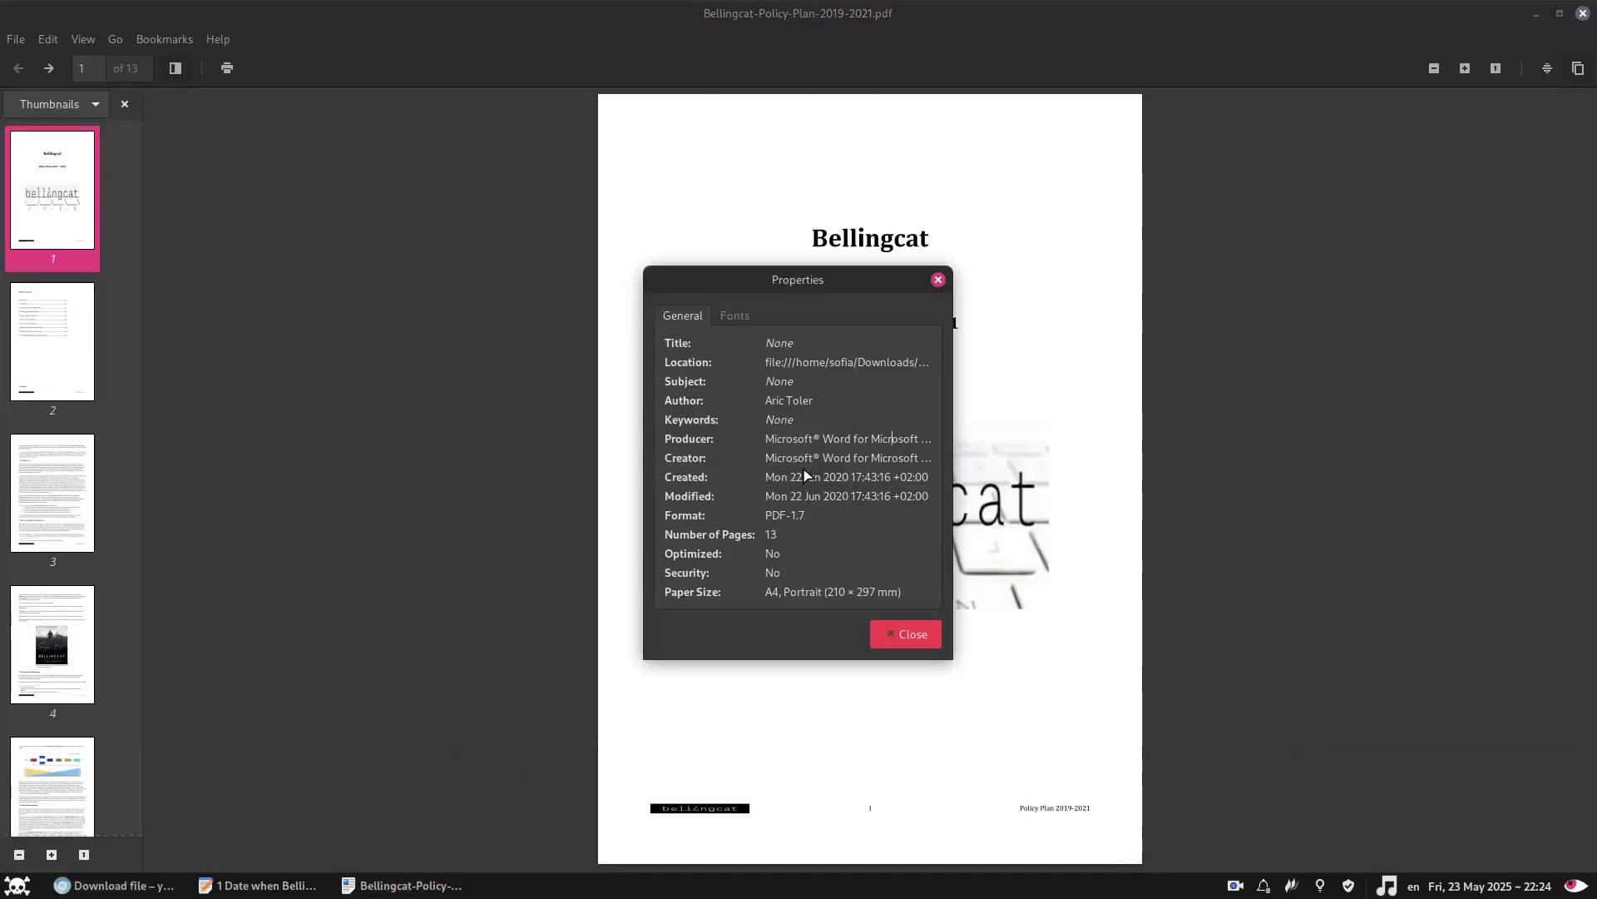
Copy the Created date 22 Jun 2020 from Atril and paste it under item 5 of the notes
drag(788, 476, 849, 477)
key(ctrl+c)
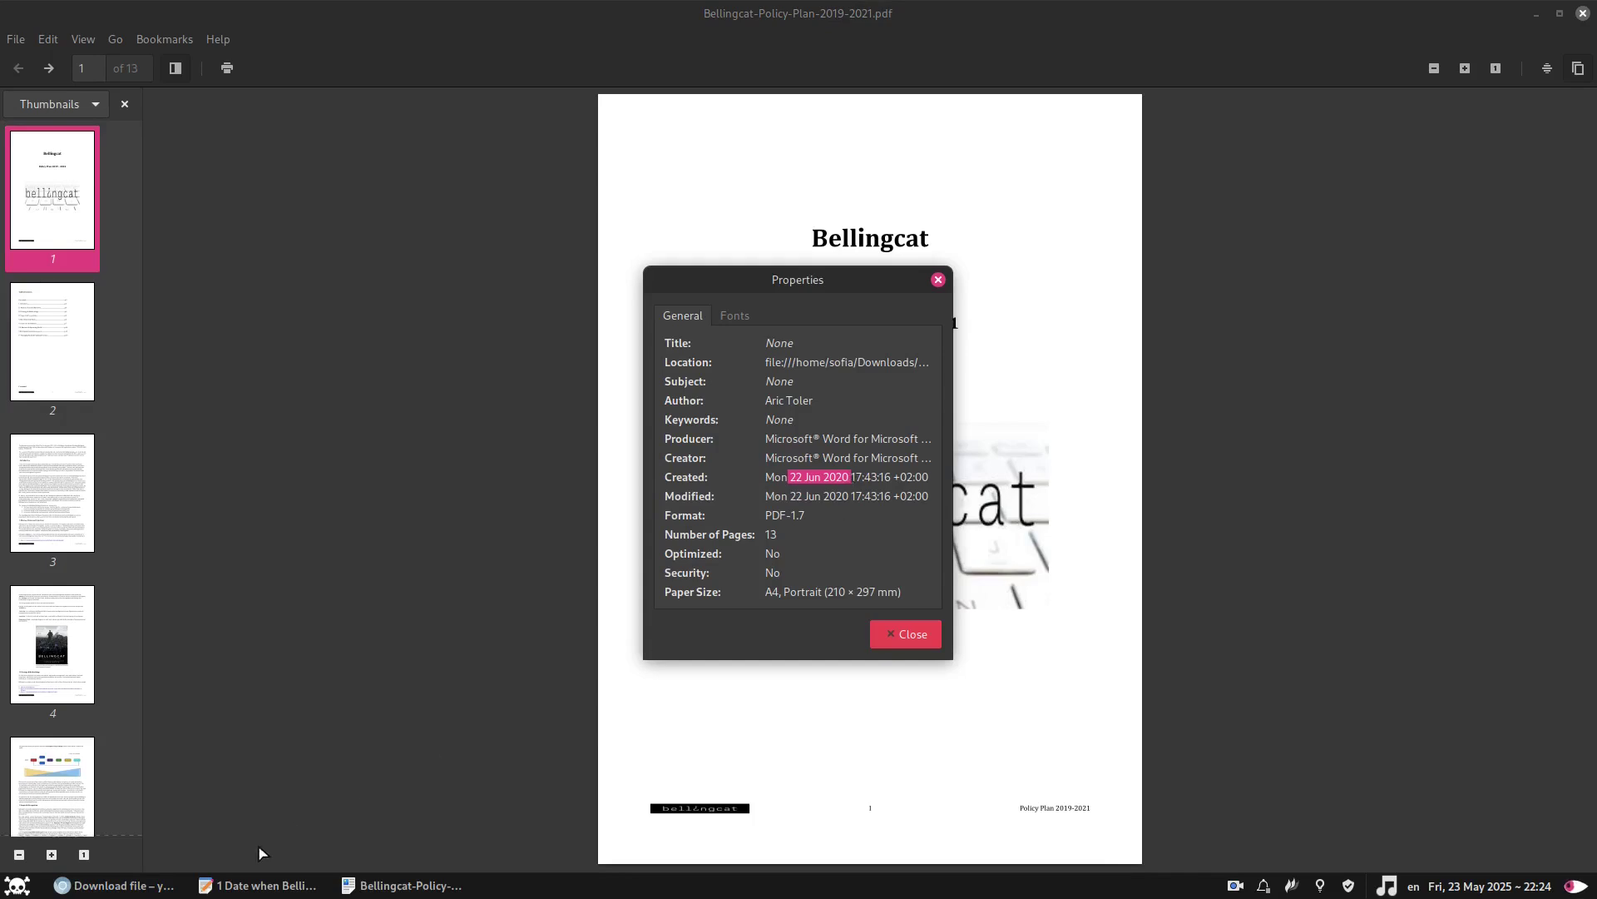
click(401, 886)
click(258, 885)
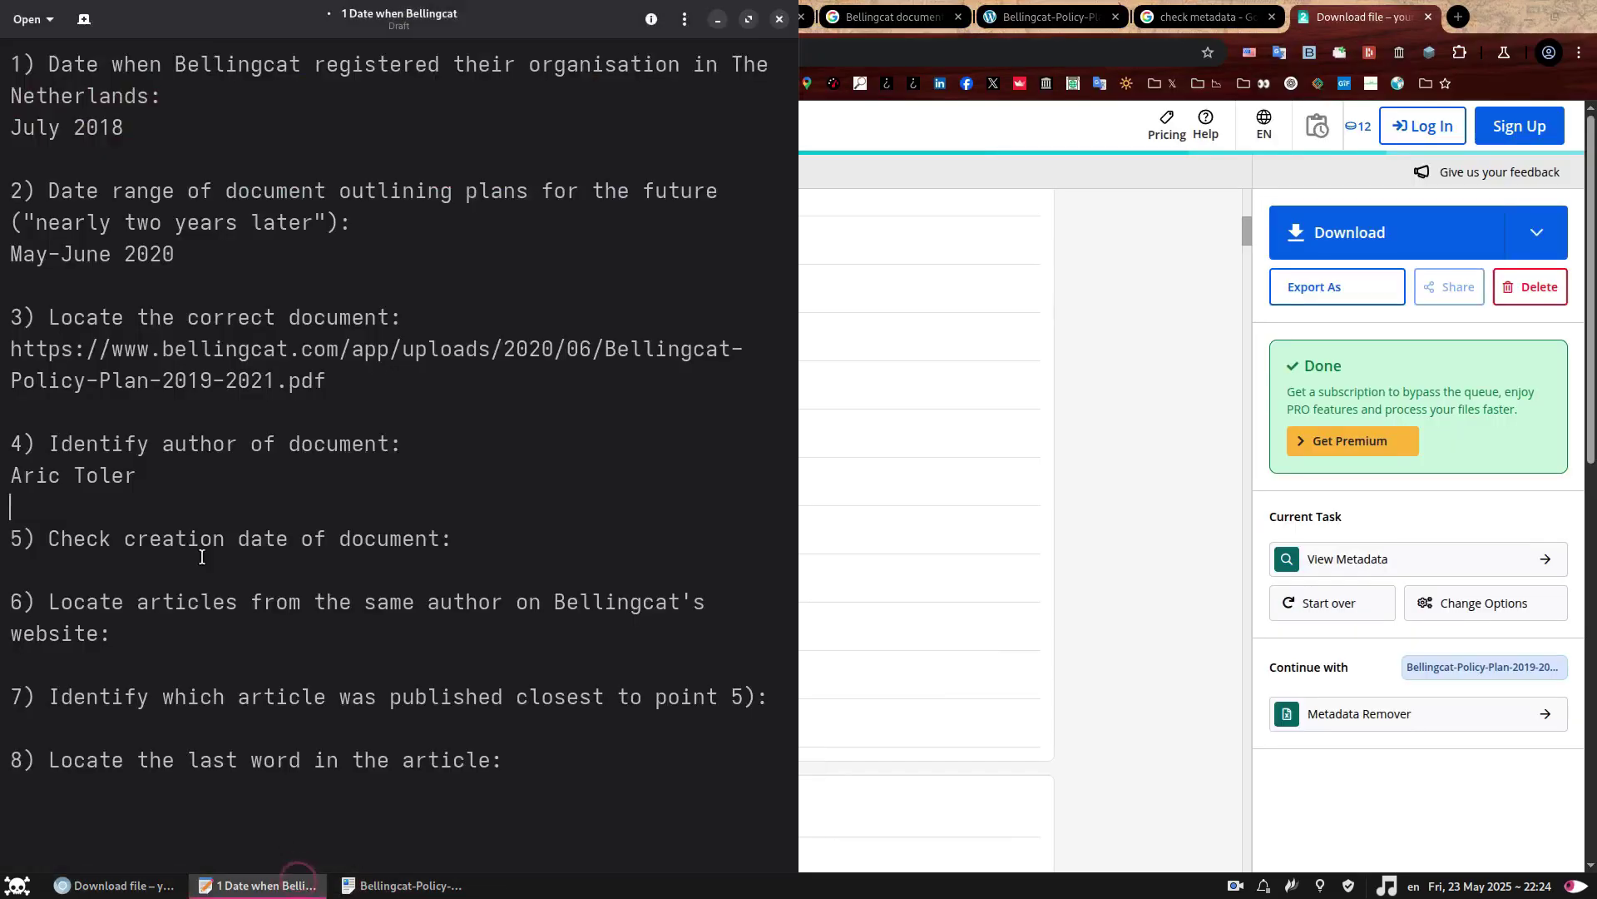
click(133, 568)
key(ctrl+v)
key(Return)
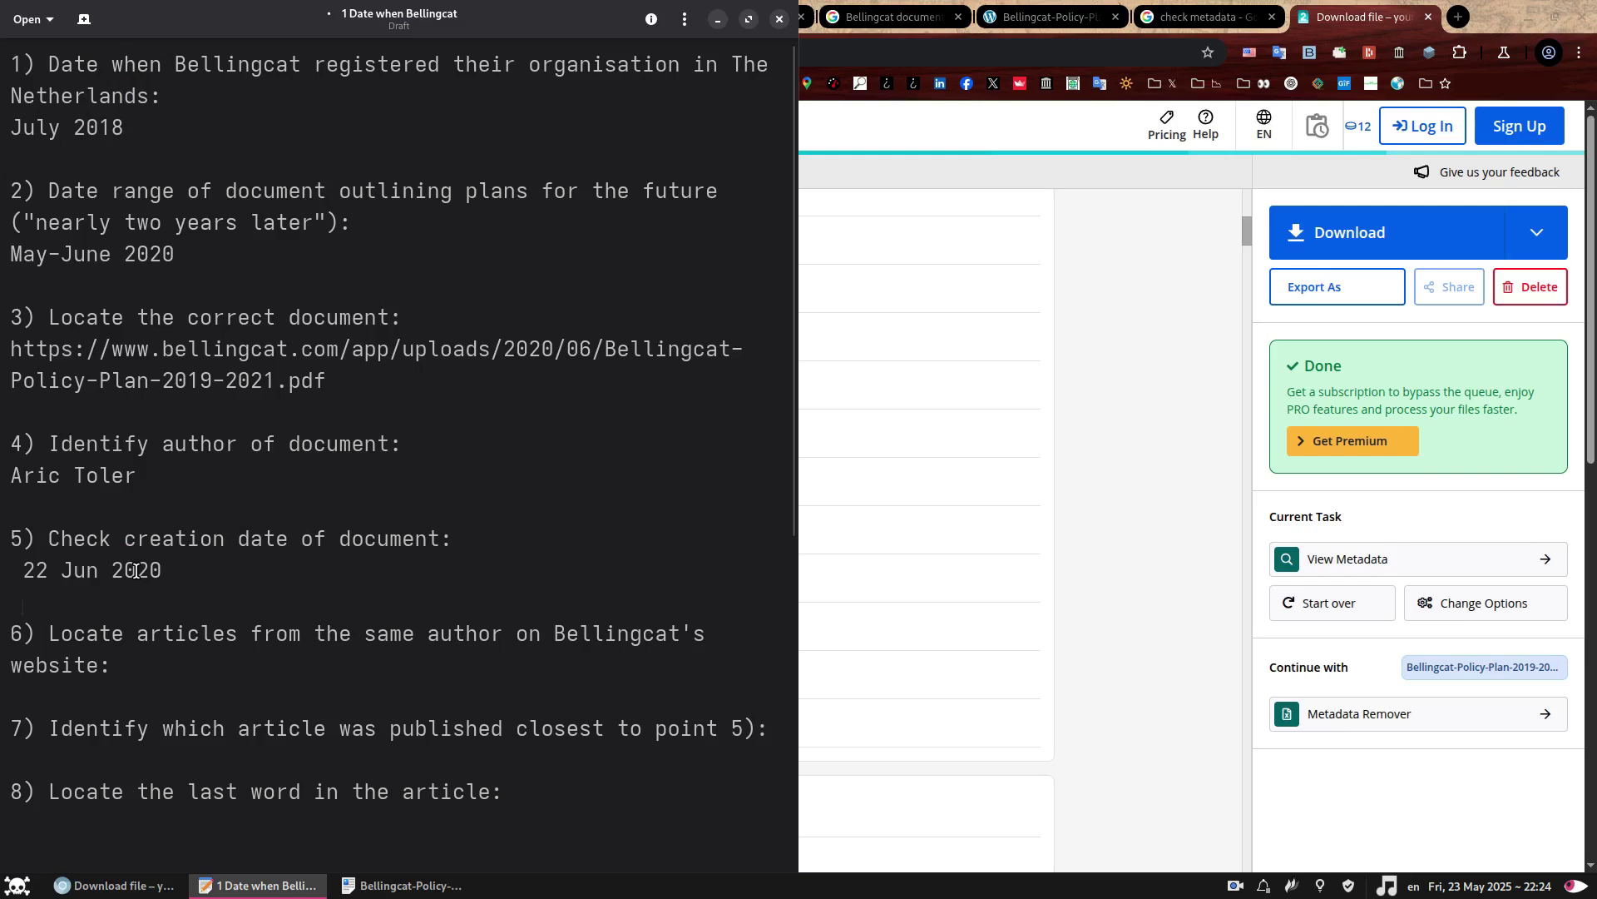
key(BackSpace)
key(Return)
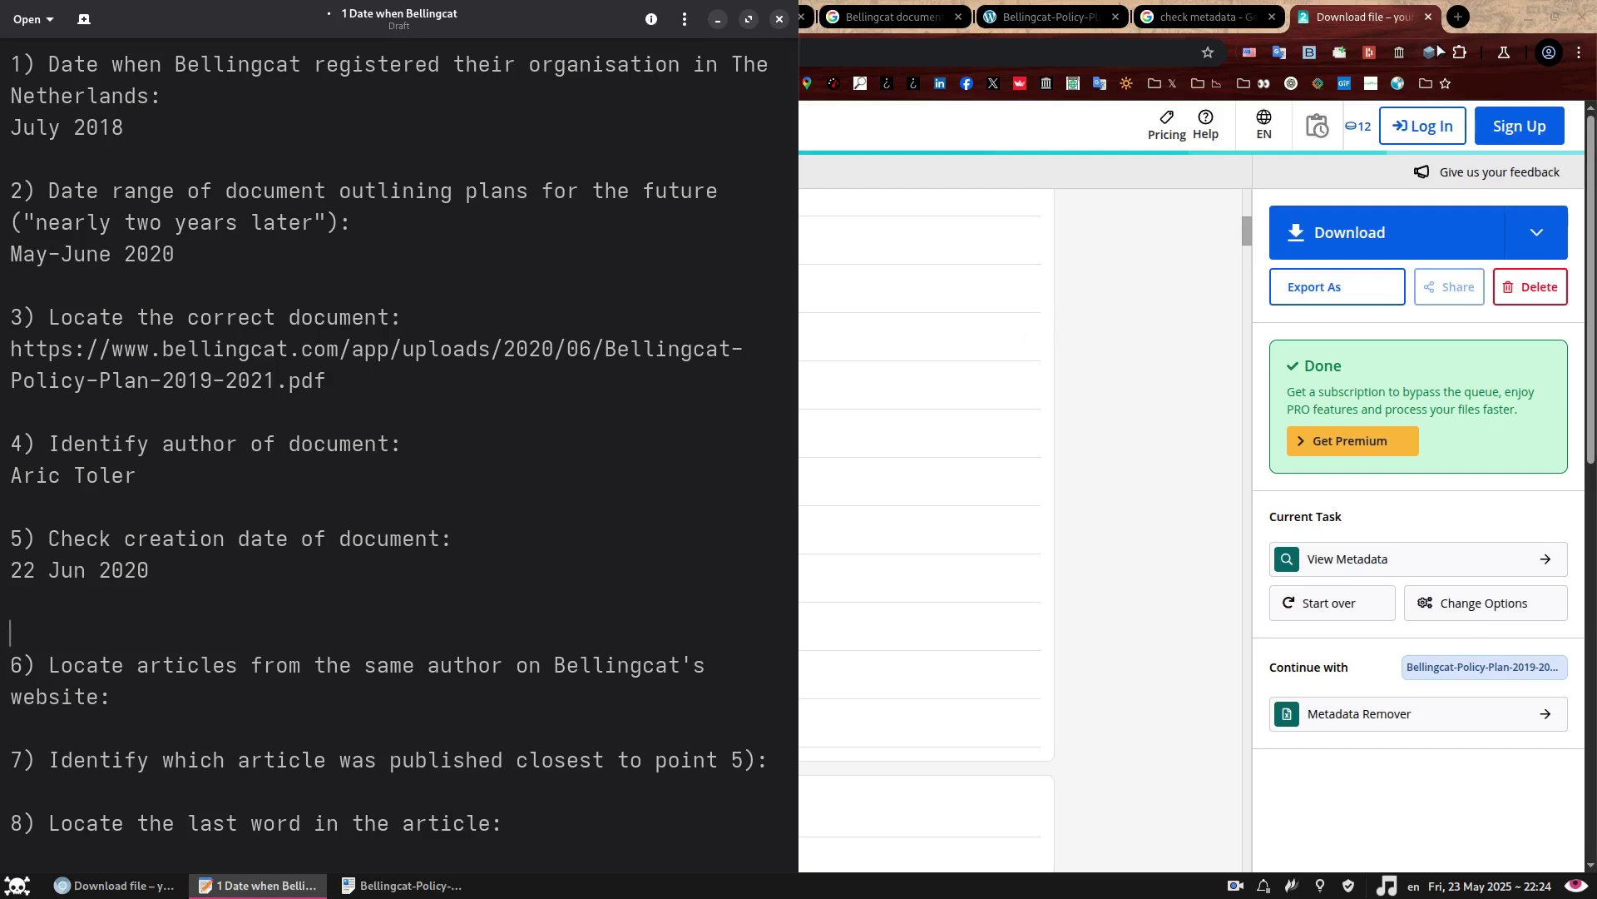
click(1304, 136)
key(ctrl+t)
Google site:bellingcat.com with the author's first name and open their Bellingcat author page
click(813, 335)
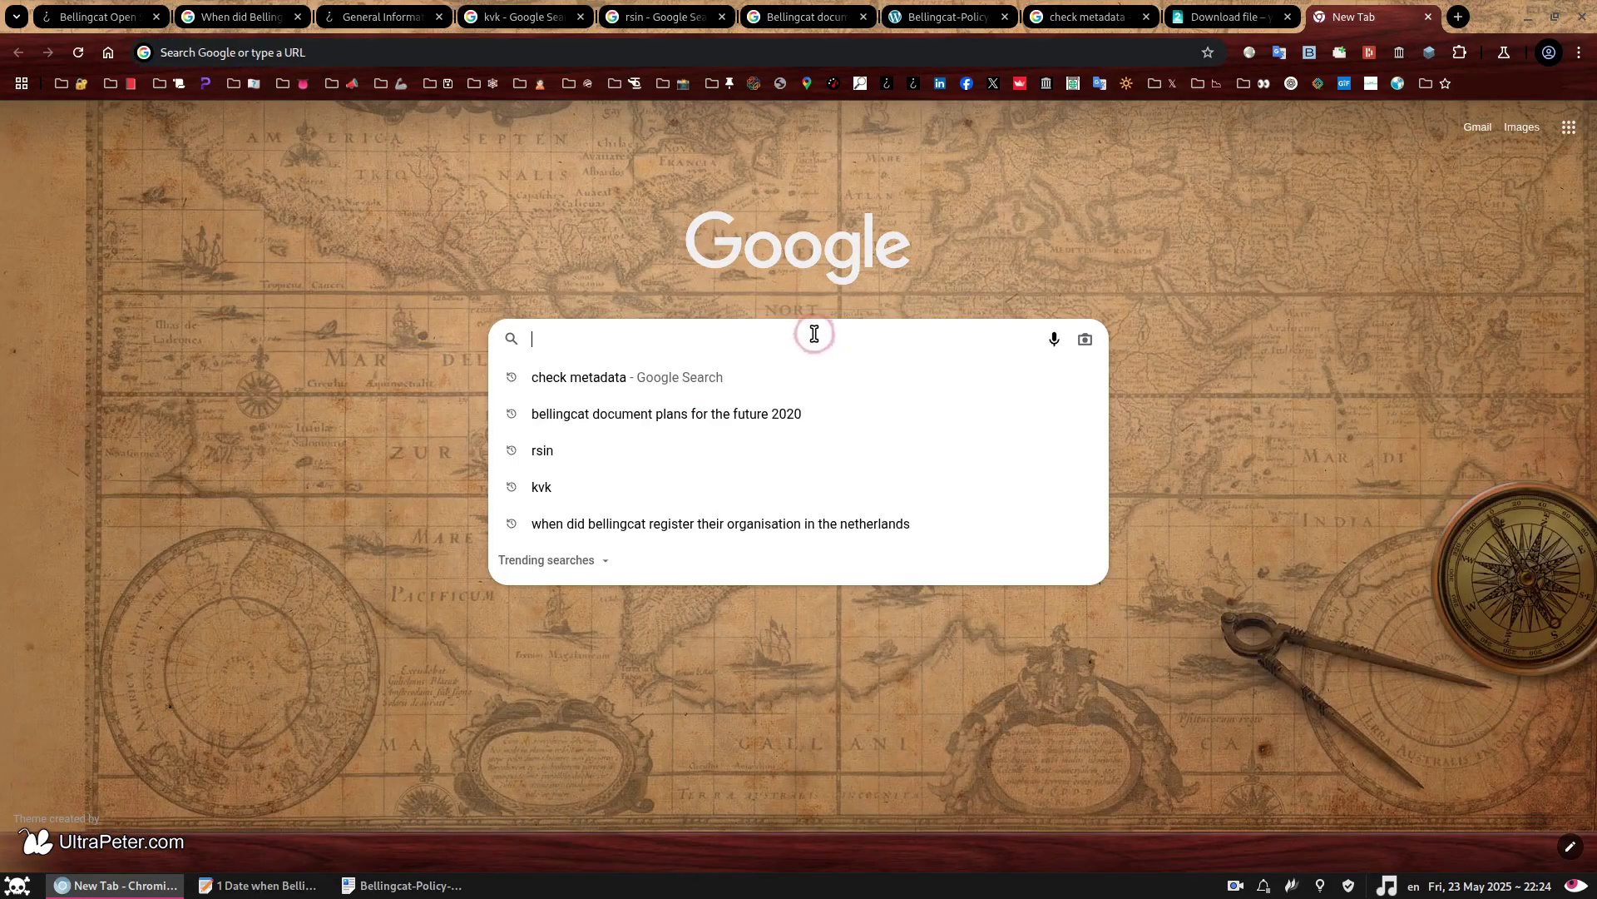
text(site:bellingcat.com Aric)
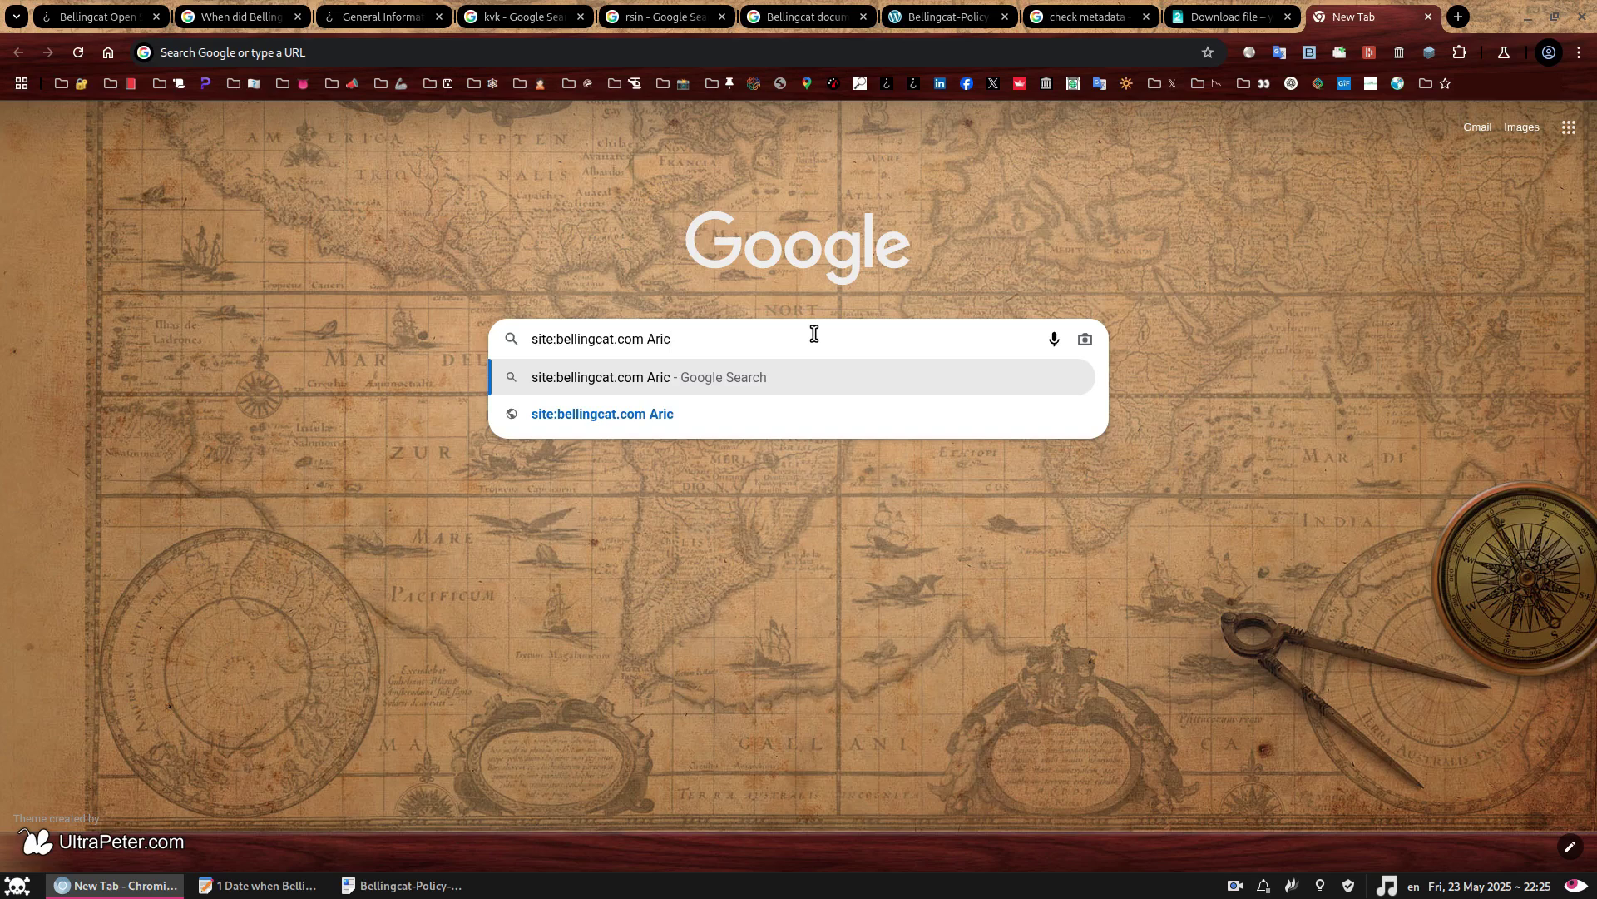
key(Return)
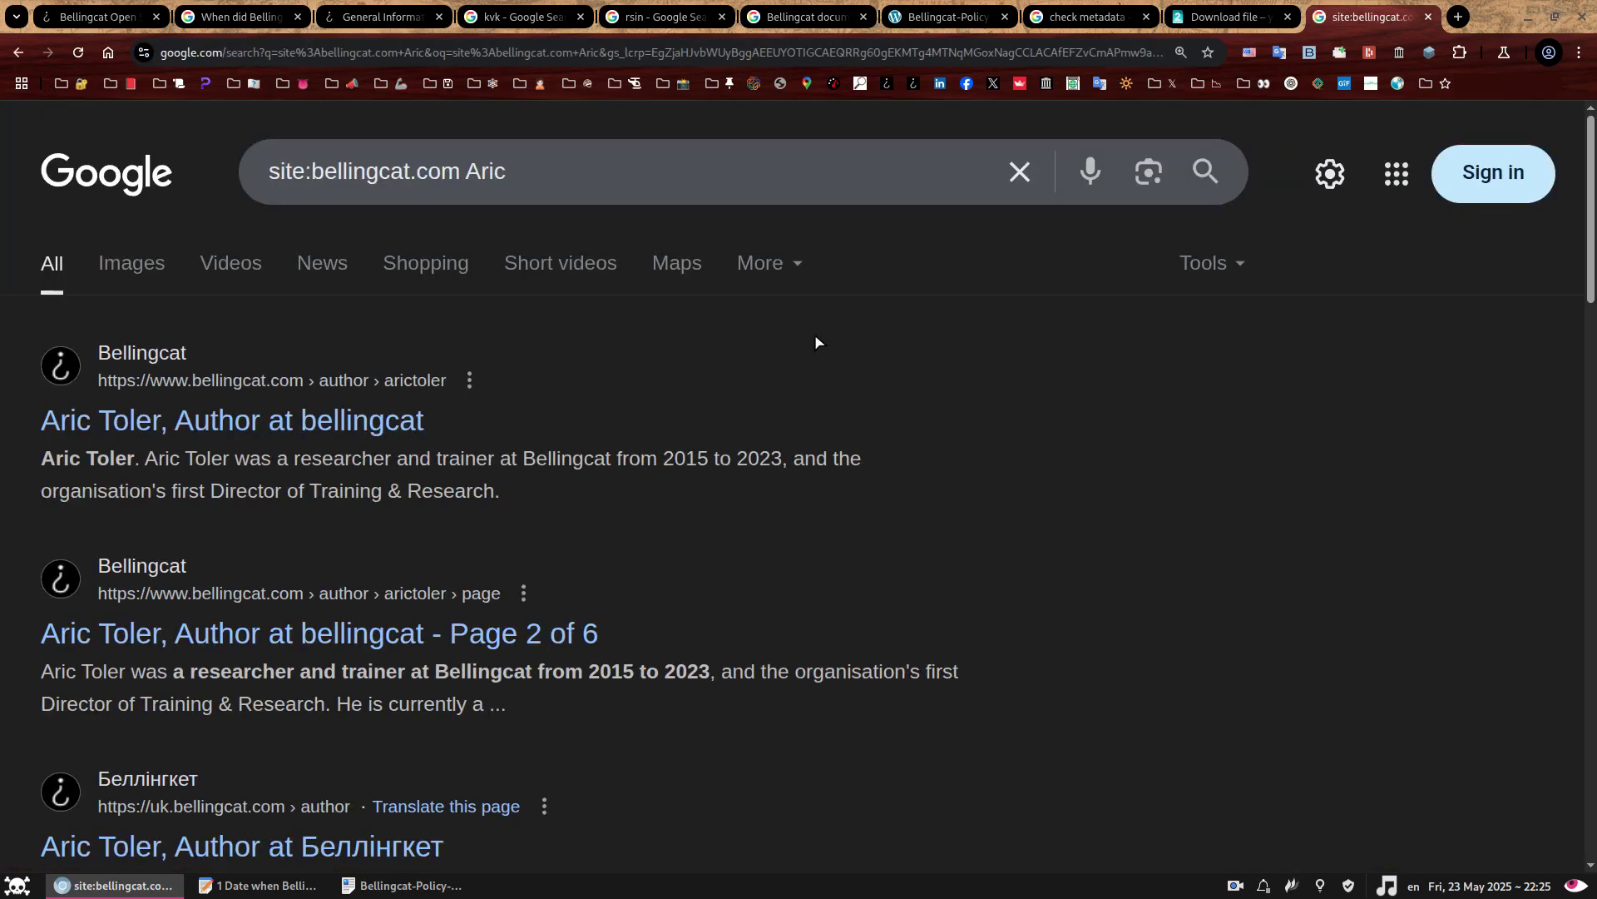
middle_click(297, 422)
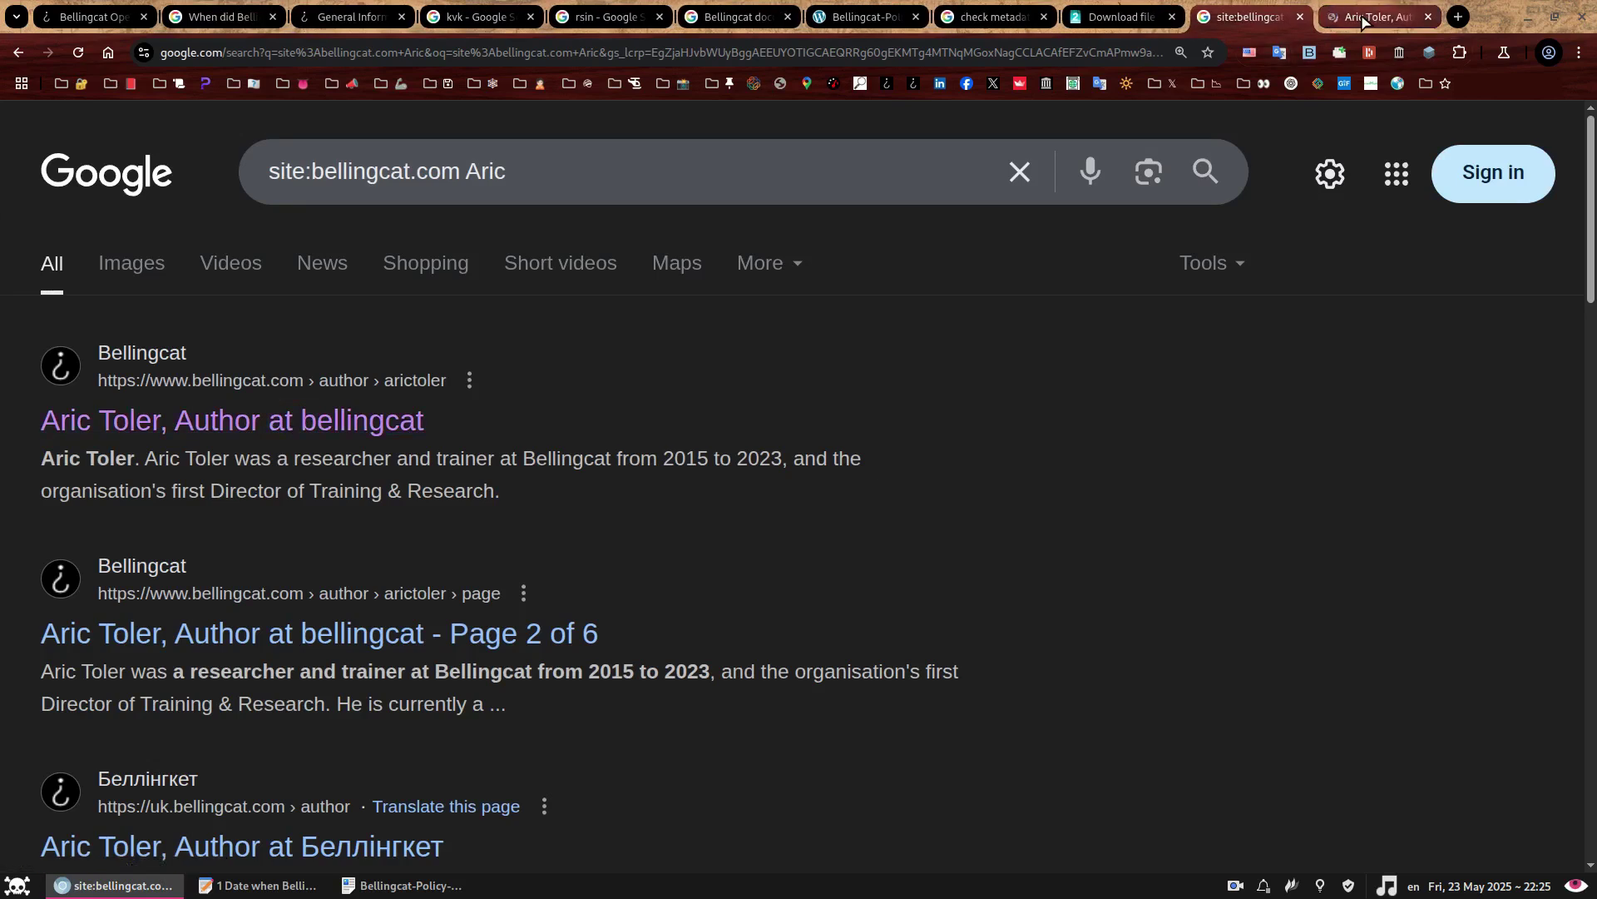
click(1365, 18)
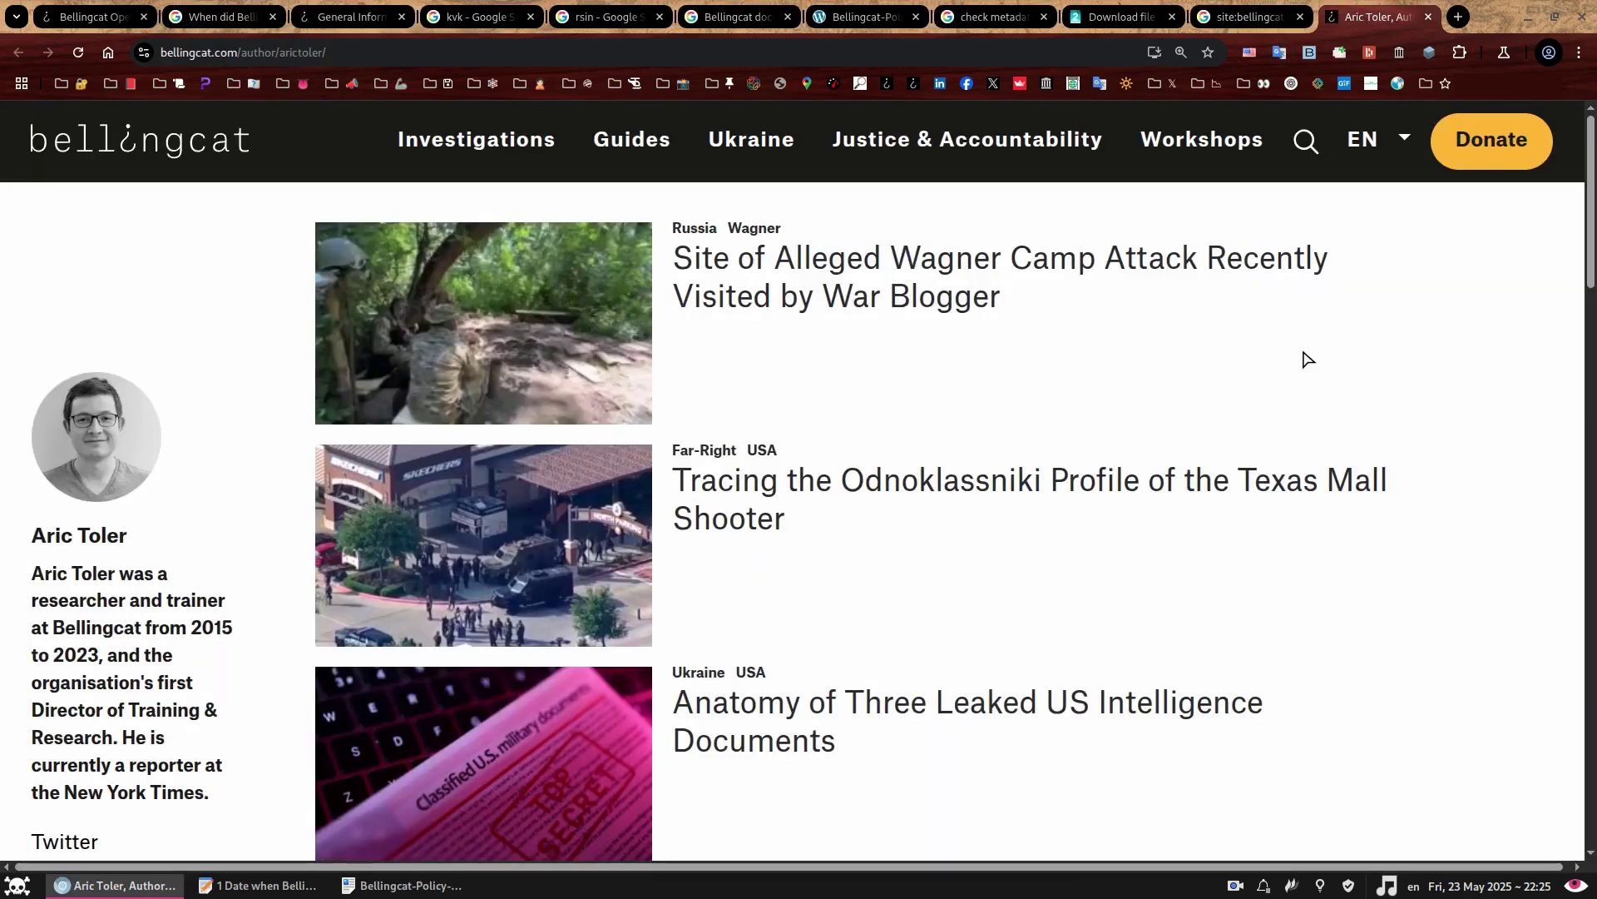
Zoom the author page to 90% and paste its address on a new line under item 6
key(ctrl+minus)
key(ctrl+minus)
key(ctrl+minus)
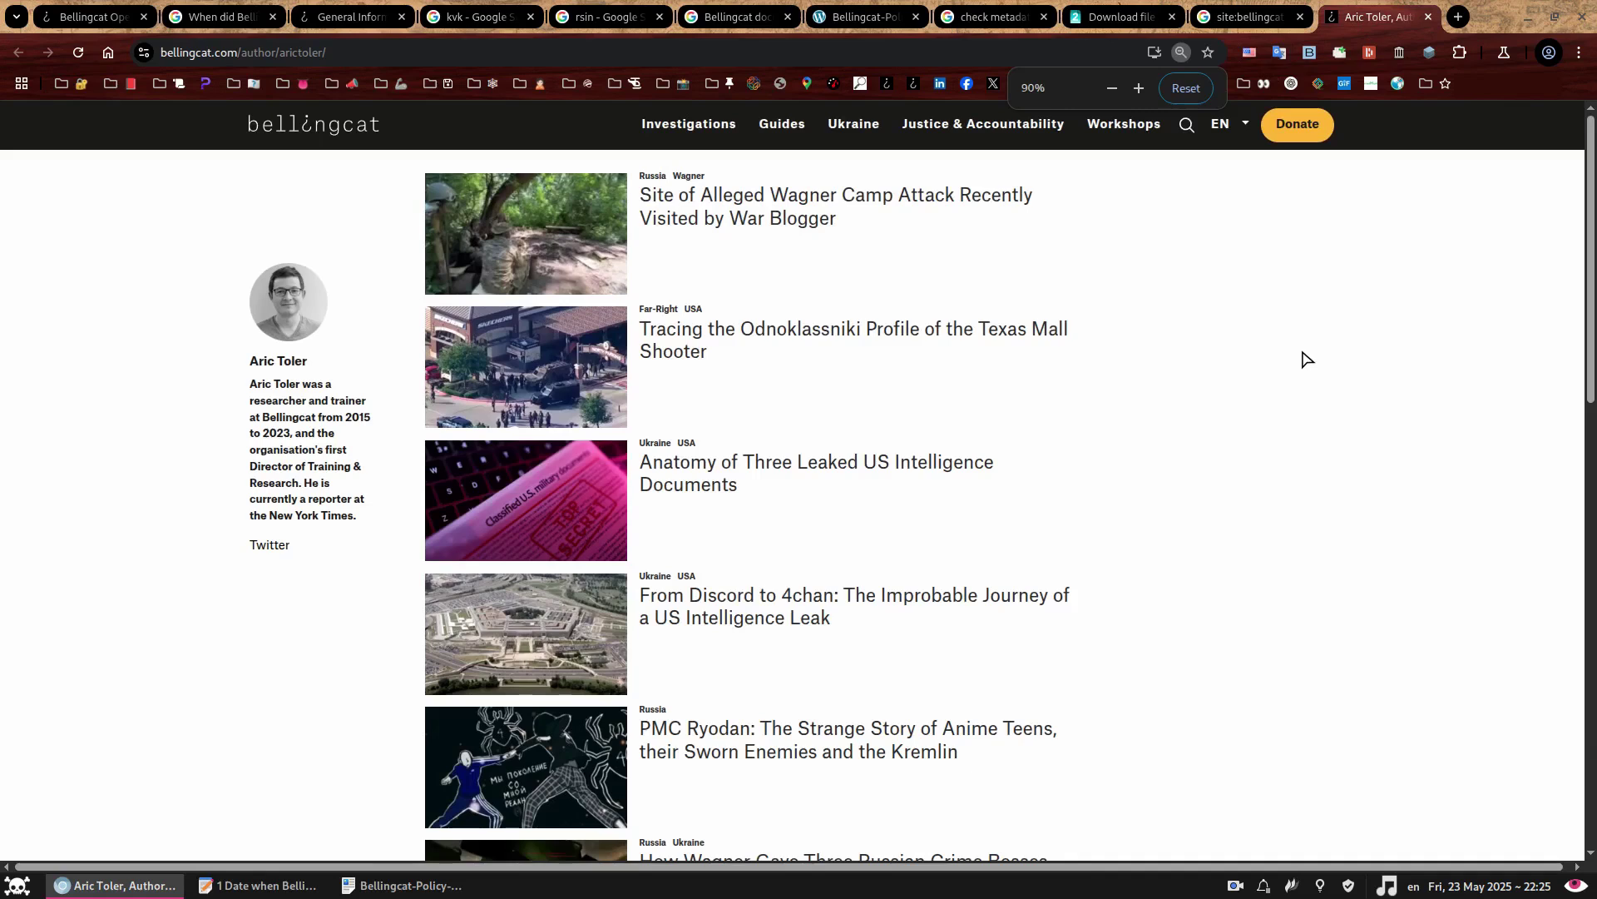
click(254, 884)
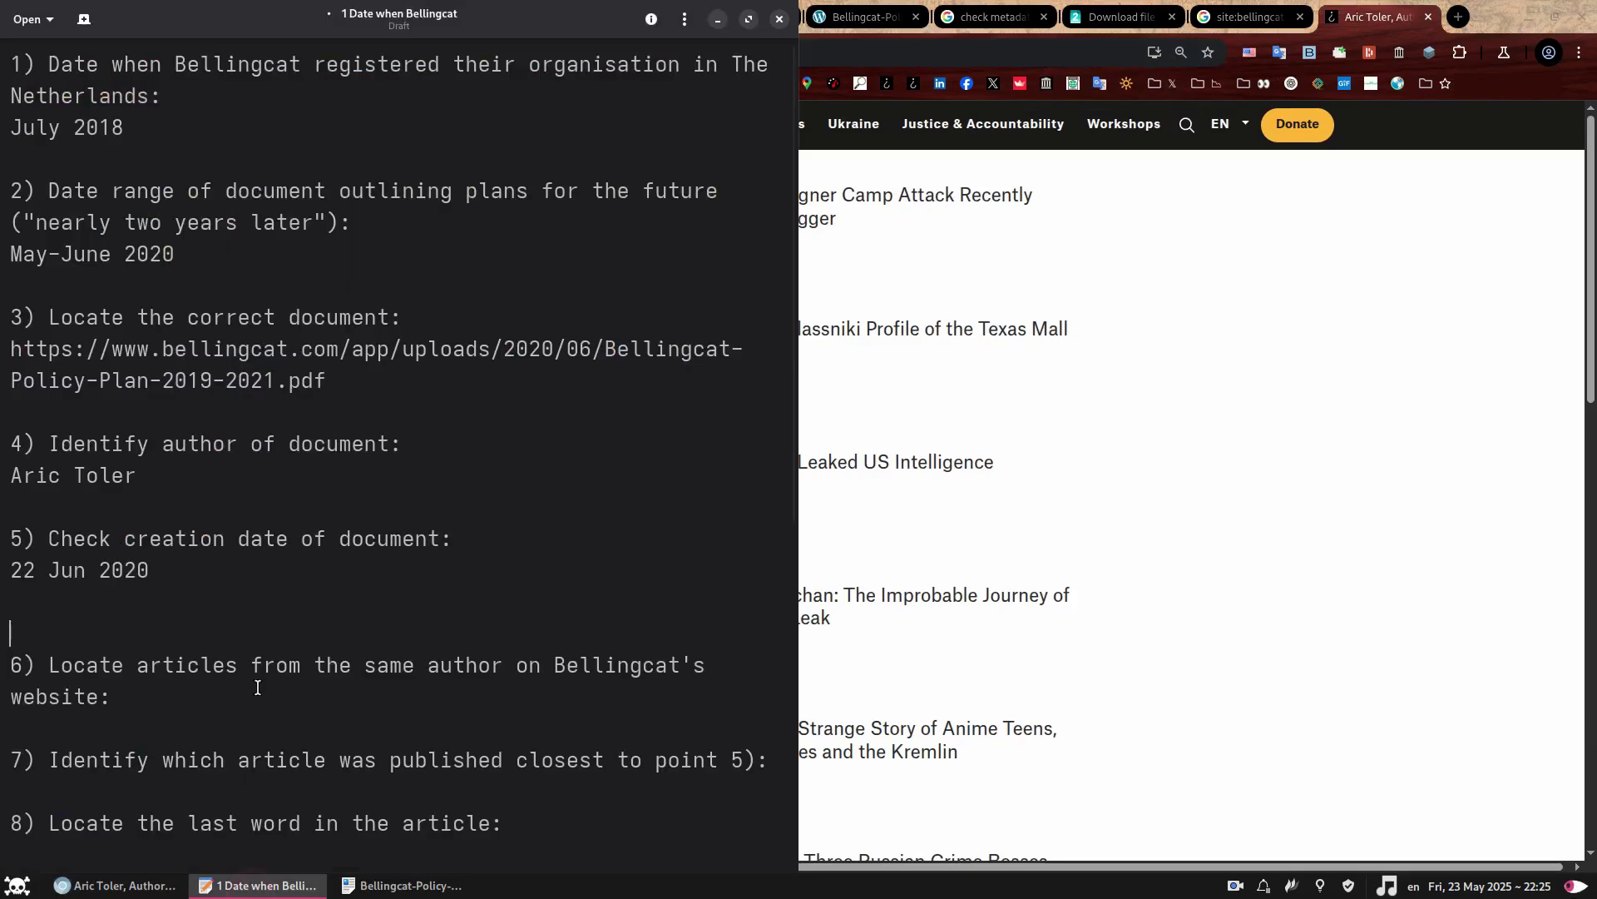
click(150, 700)
key(Return)
text(https://www.bellingcat.com/author/arictoler/)
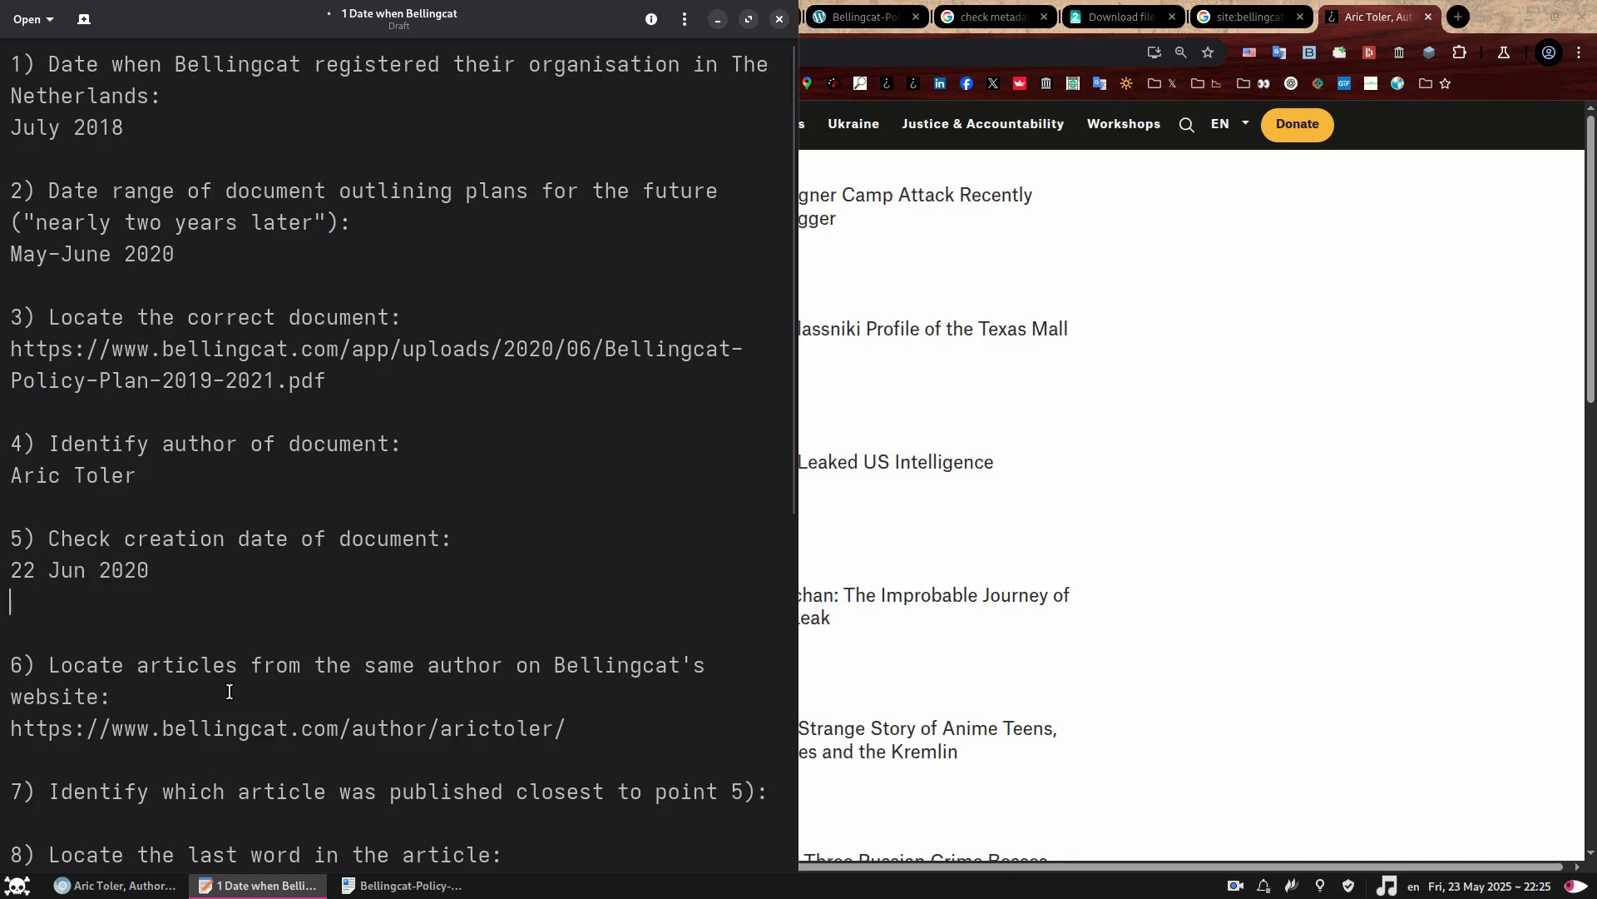
key(Delete)
click(1211, 397)
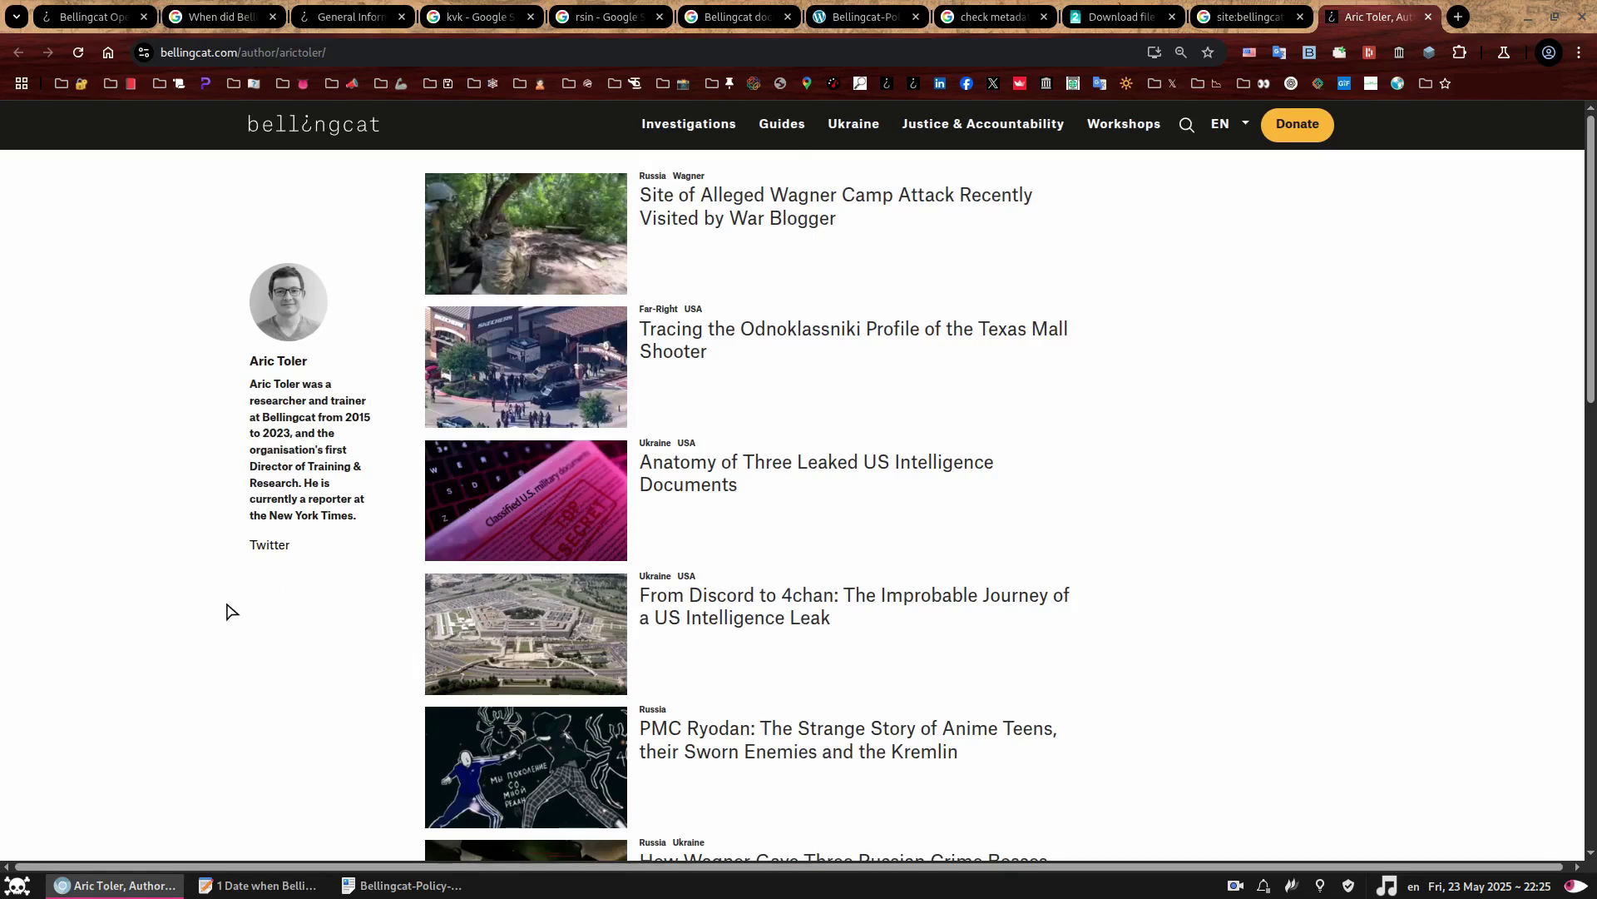
Browse page 2 of the author's articles to find 'The Unintelligent Design of SureFire Intelligence'
drag(346, 417, 295, 434)
click(179, 464)
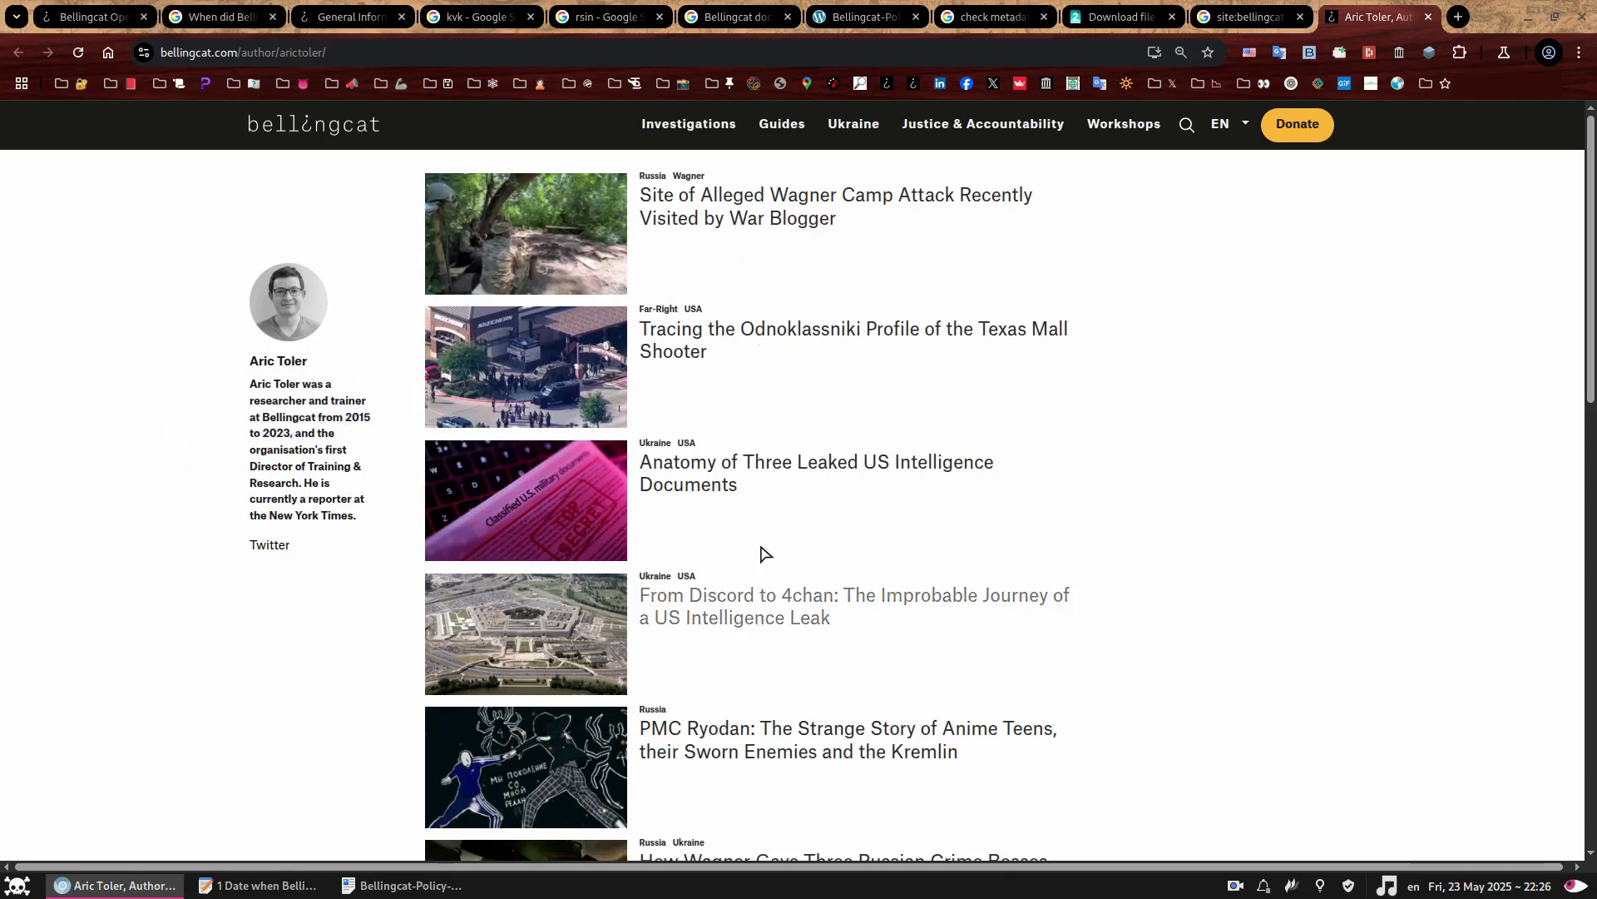
scroll(776, 333, down, 5)
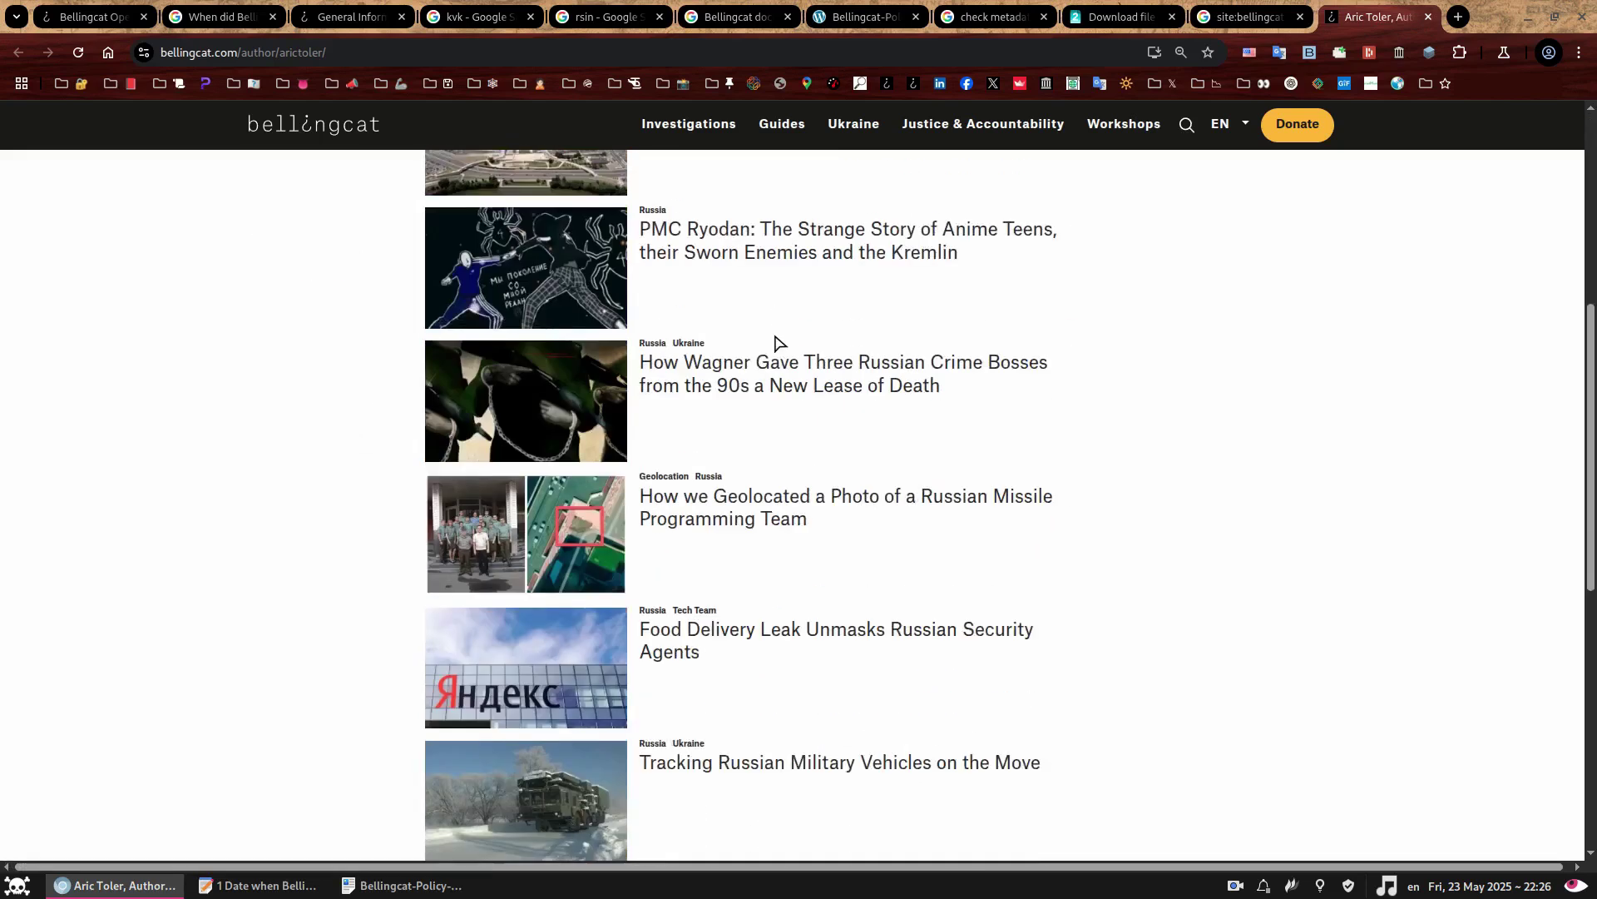
scroll(776, 341, down, 6)
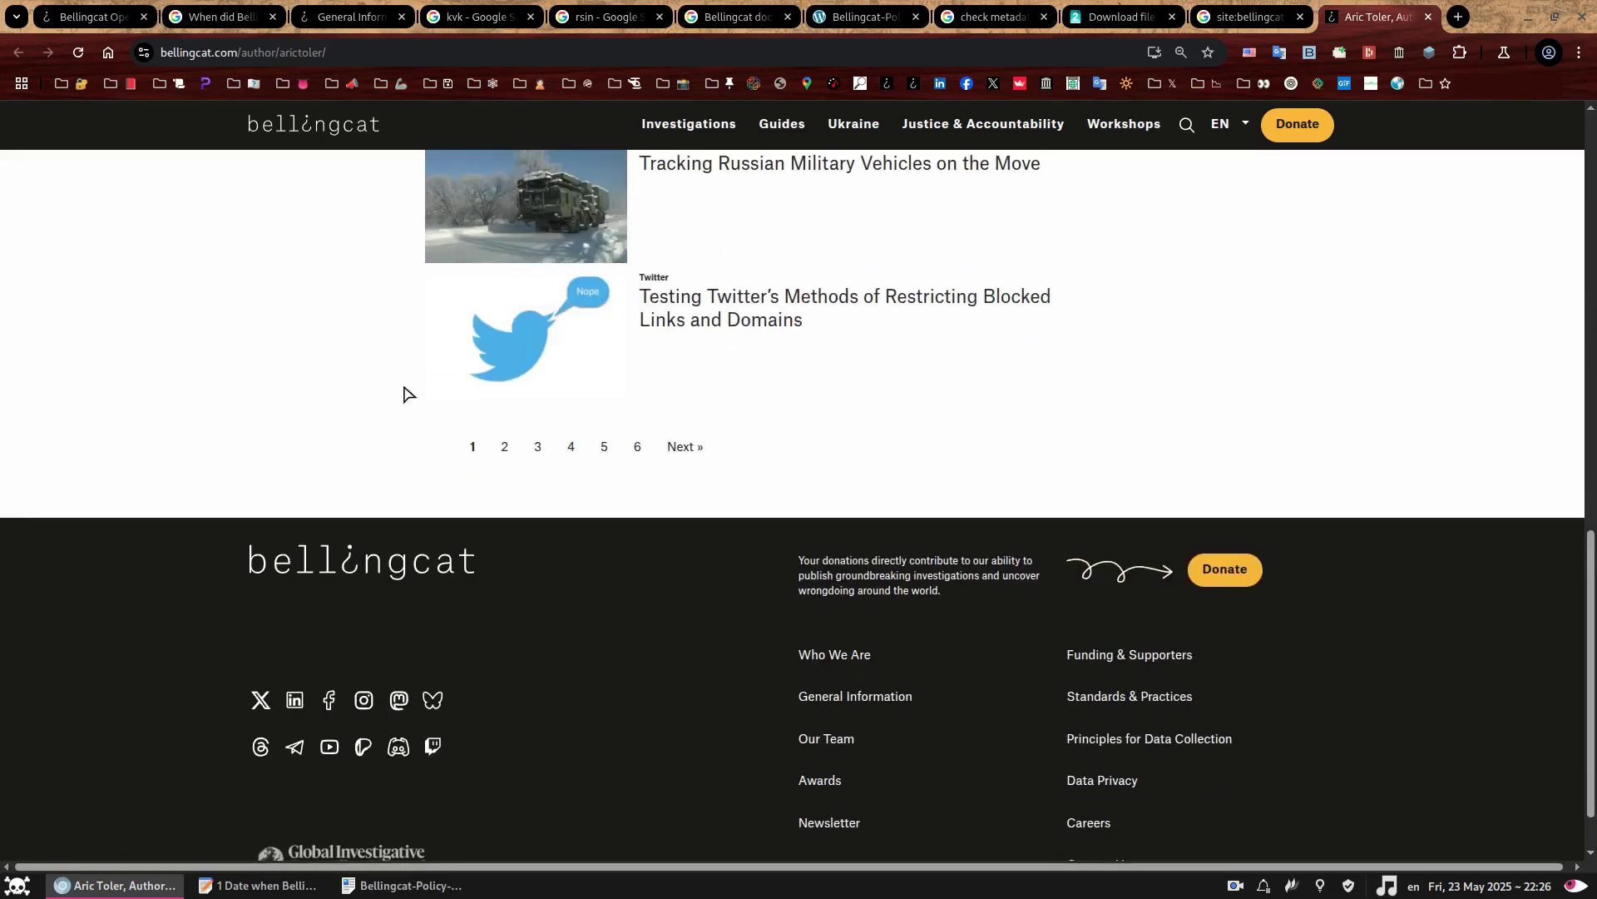
click(674, 450)
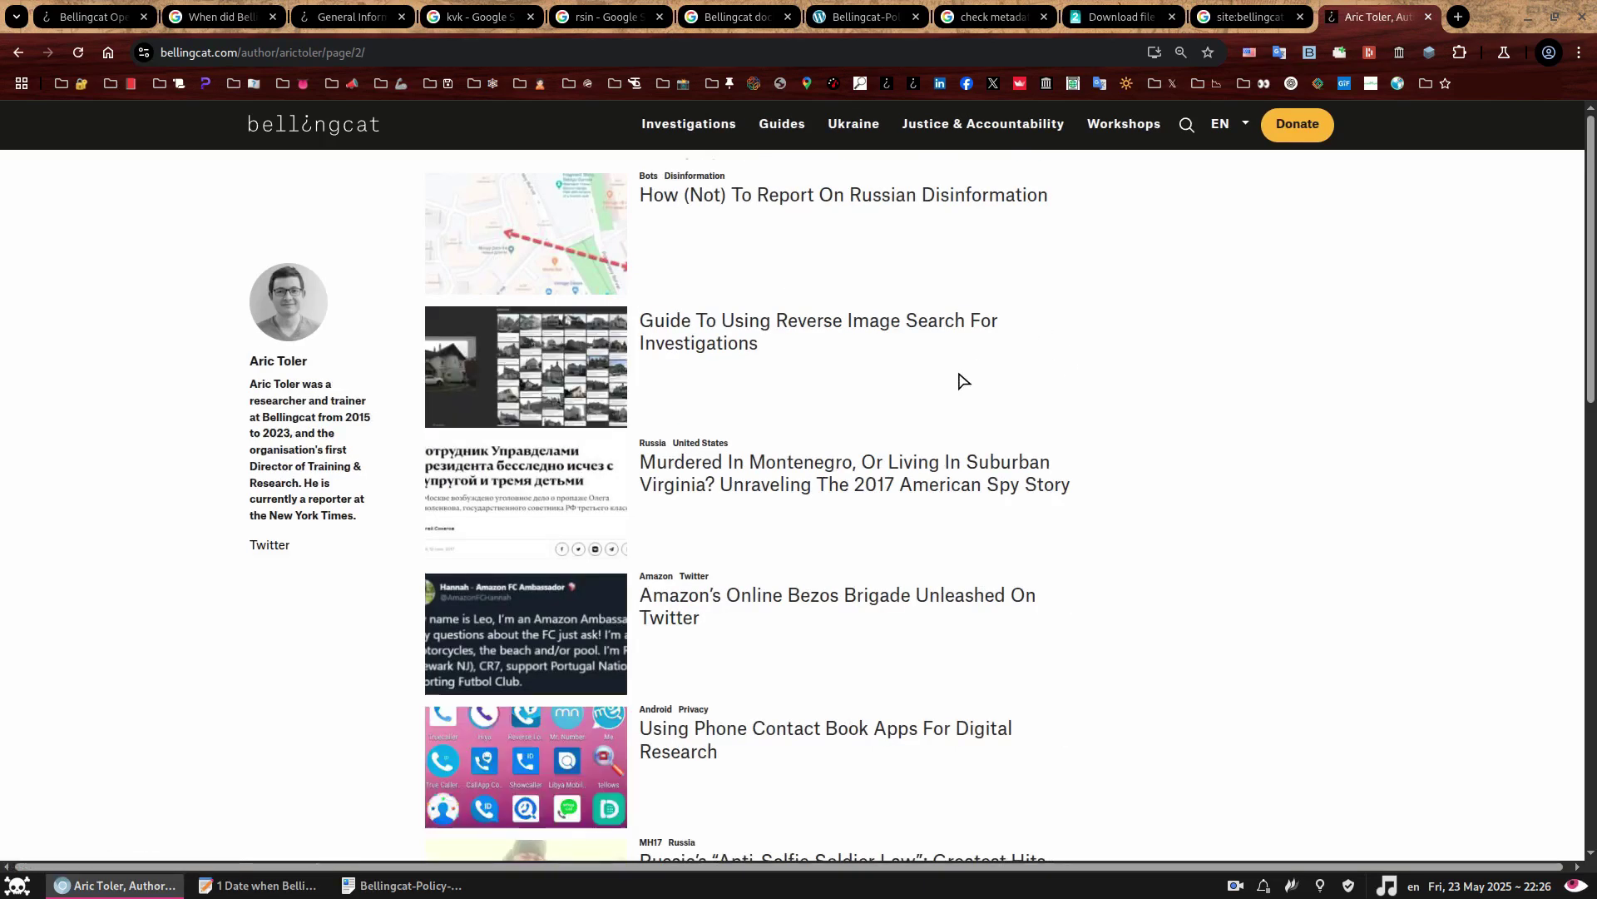
scroll(963, 380, down, 5)
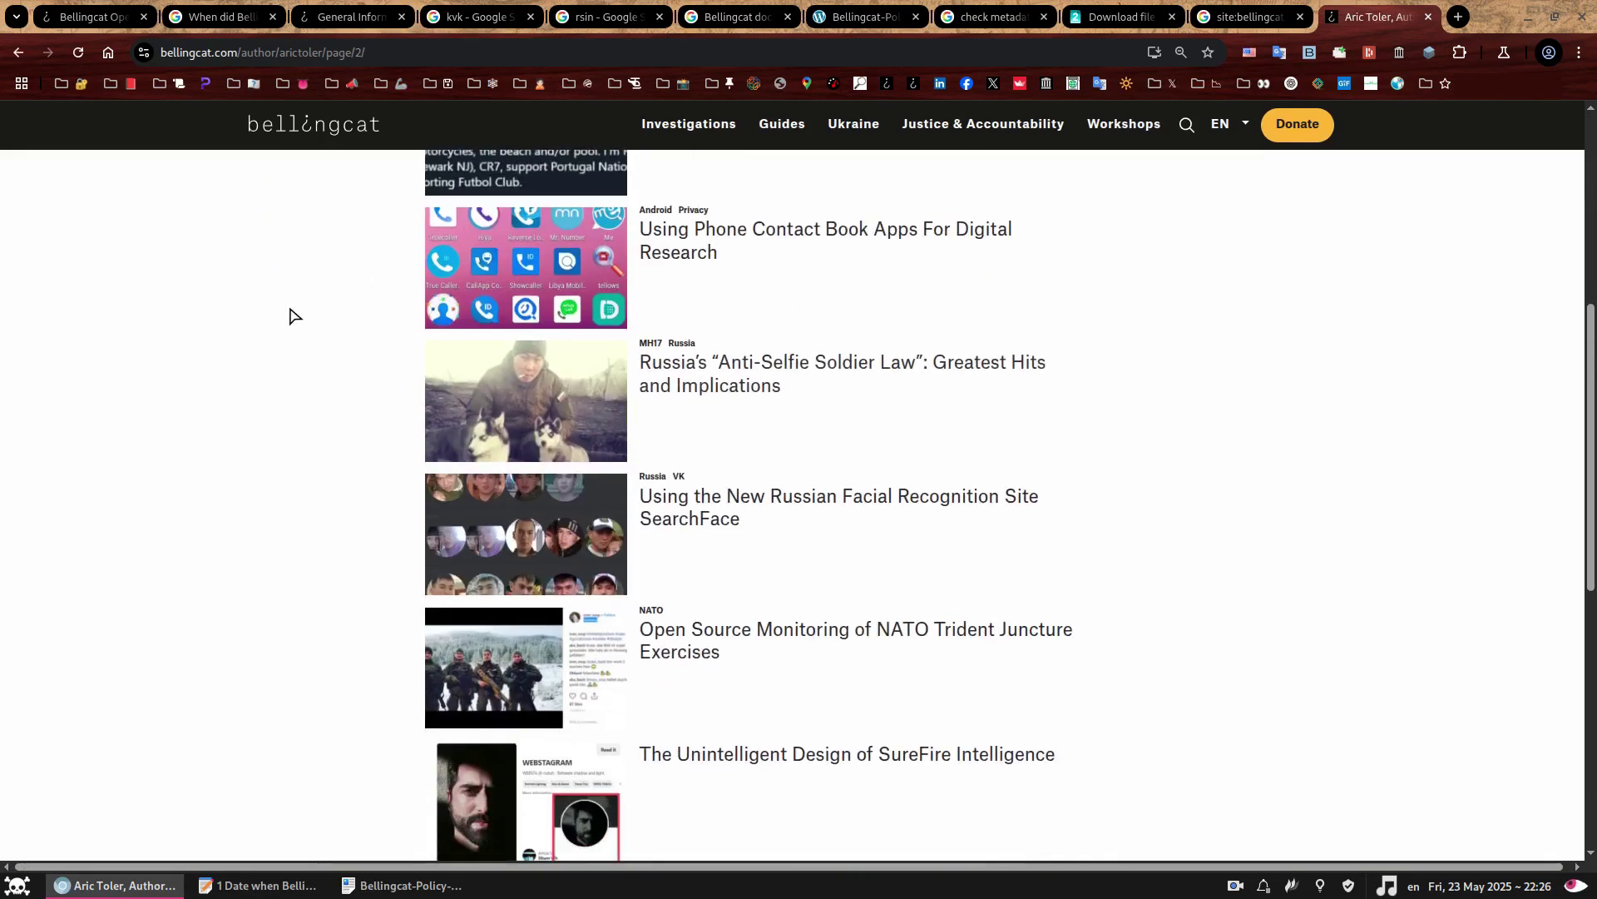
scroll(292, 314, up, 5)
scroll(645, 354, down, 13)
scroll(736, 408, up, 4)
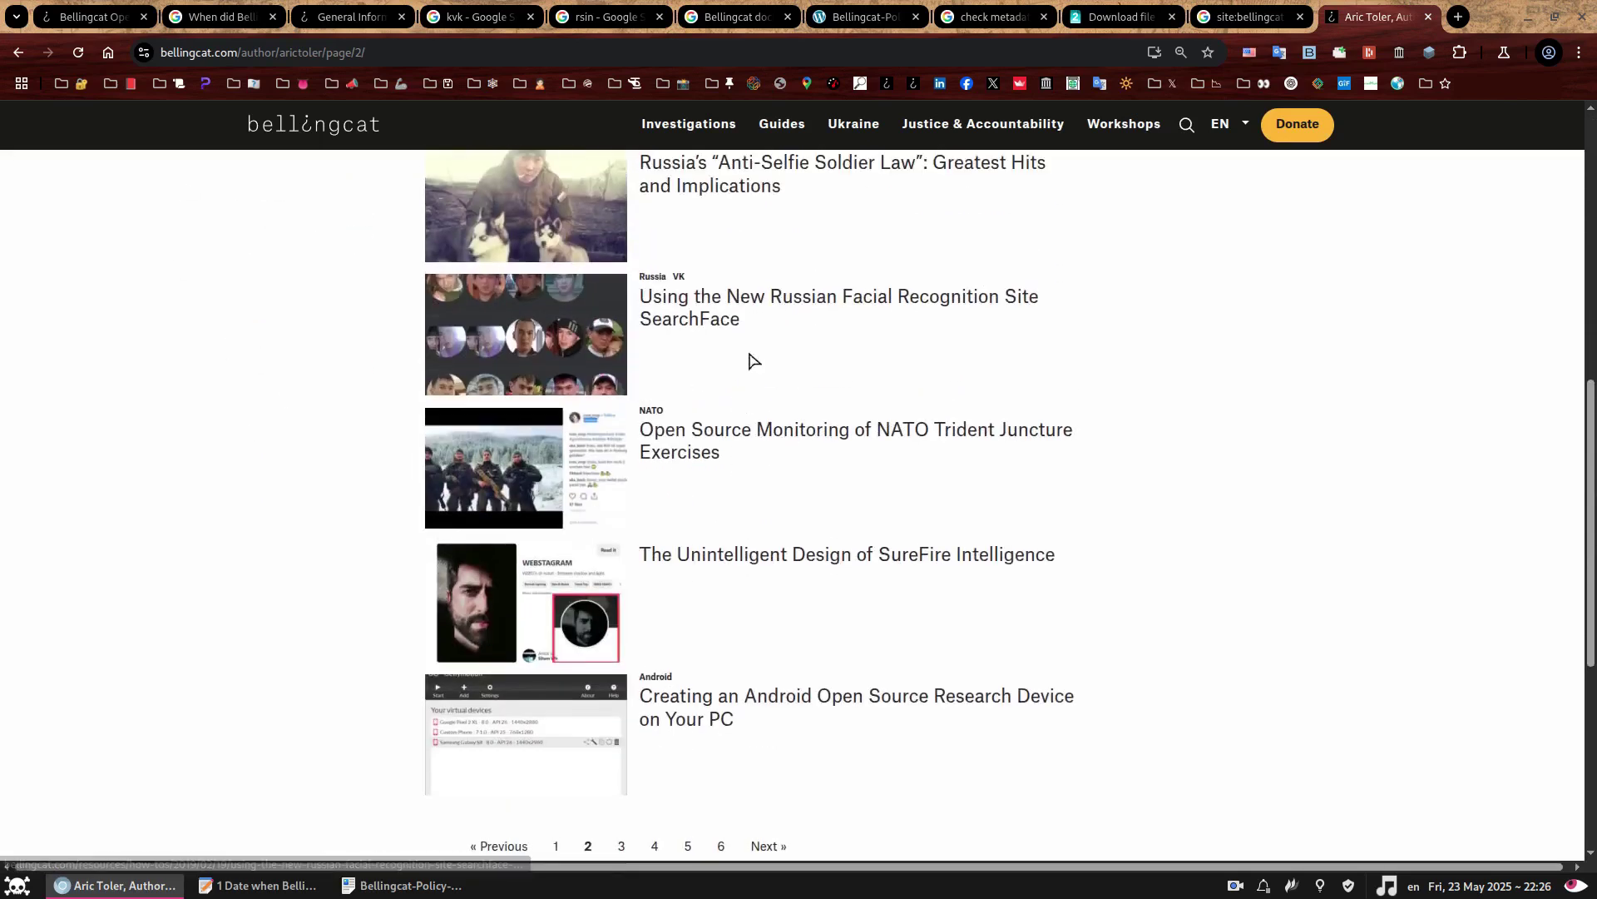
scroll(703, 667, down, 1)
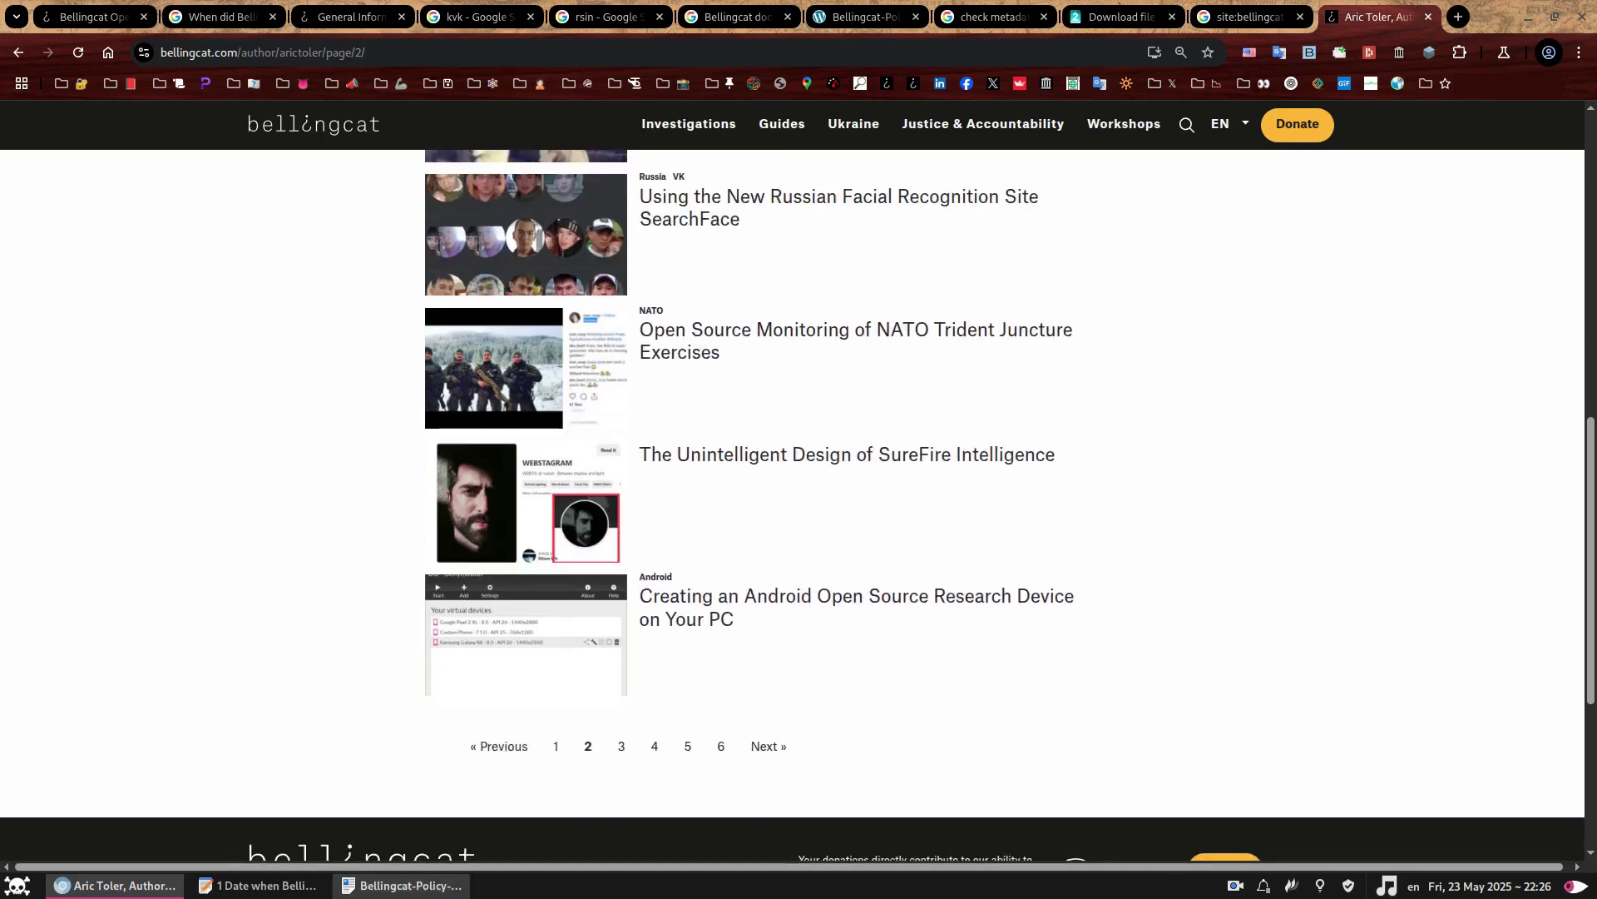
click(264, 885)
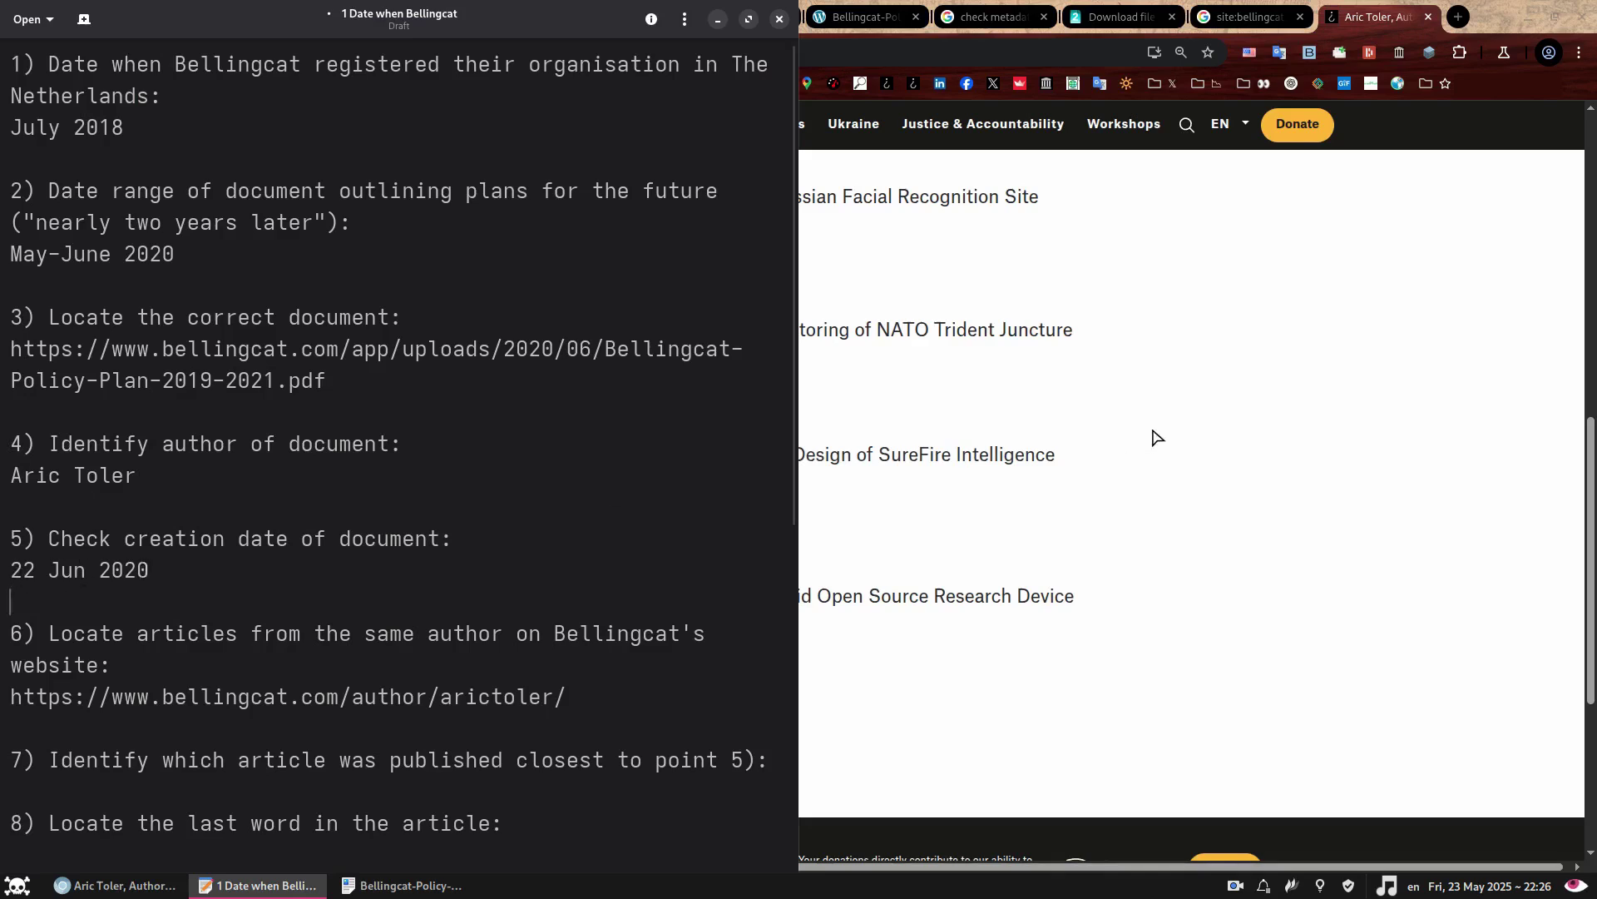
click(1242, 416)
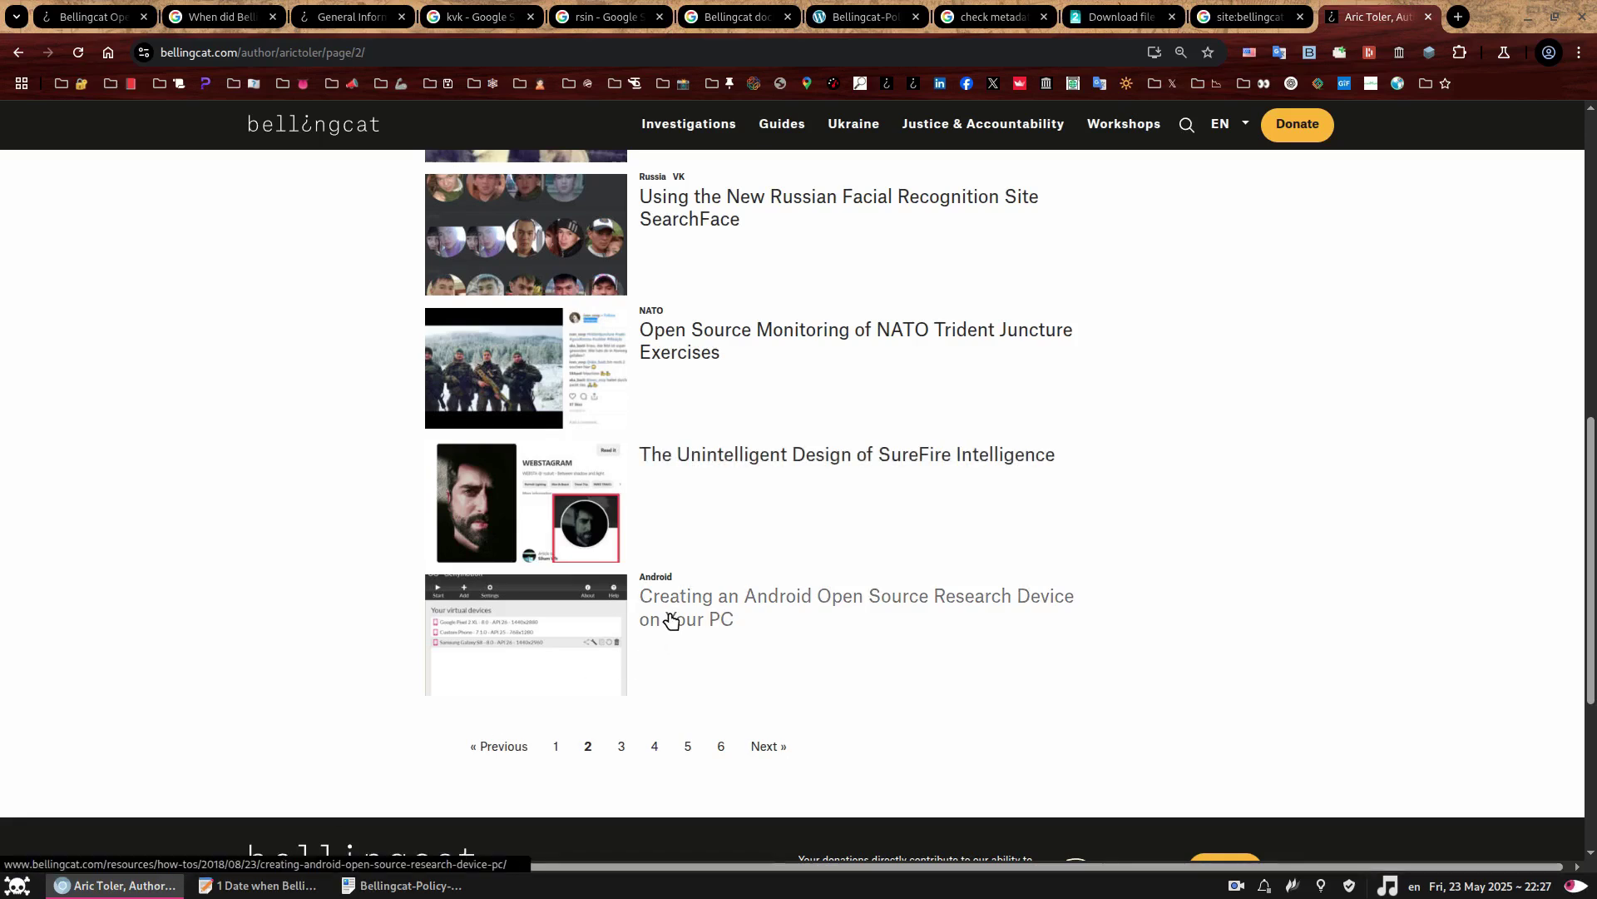
Copy the SureFire Intelligence article's link and paste it below point 8 of the notes
right_click(693, 460)
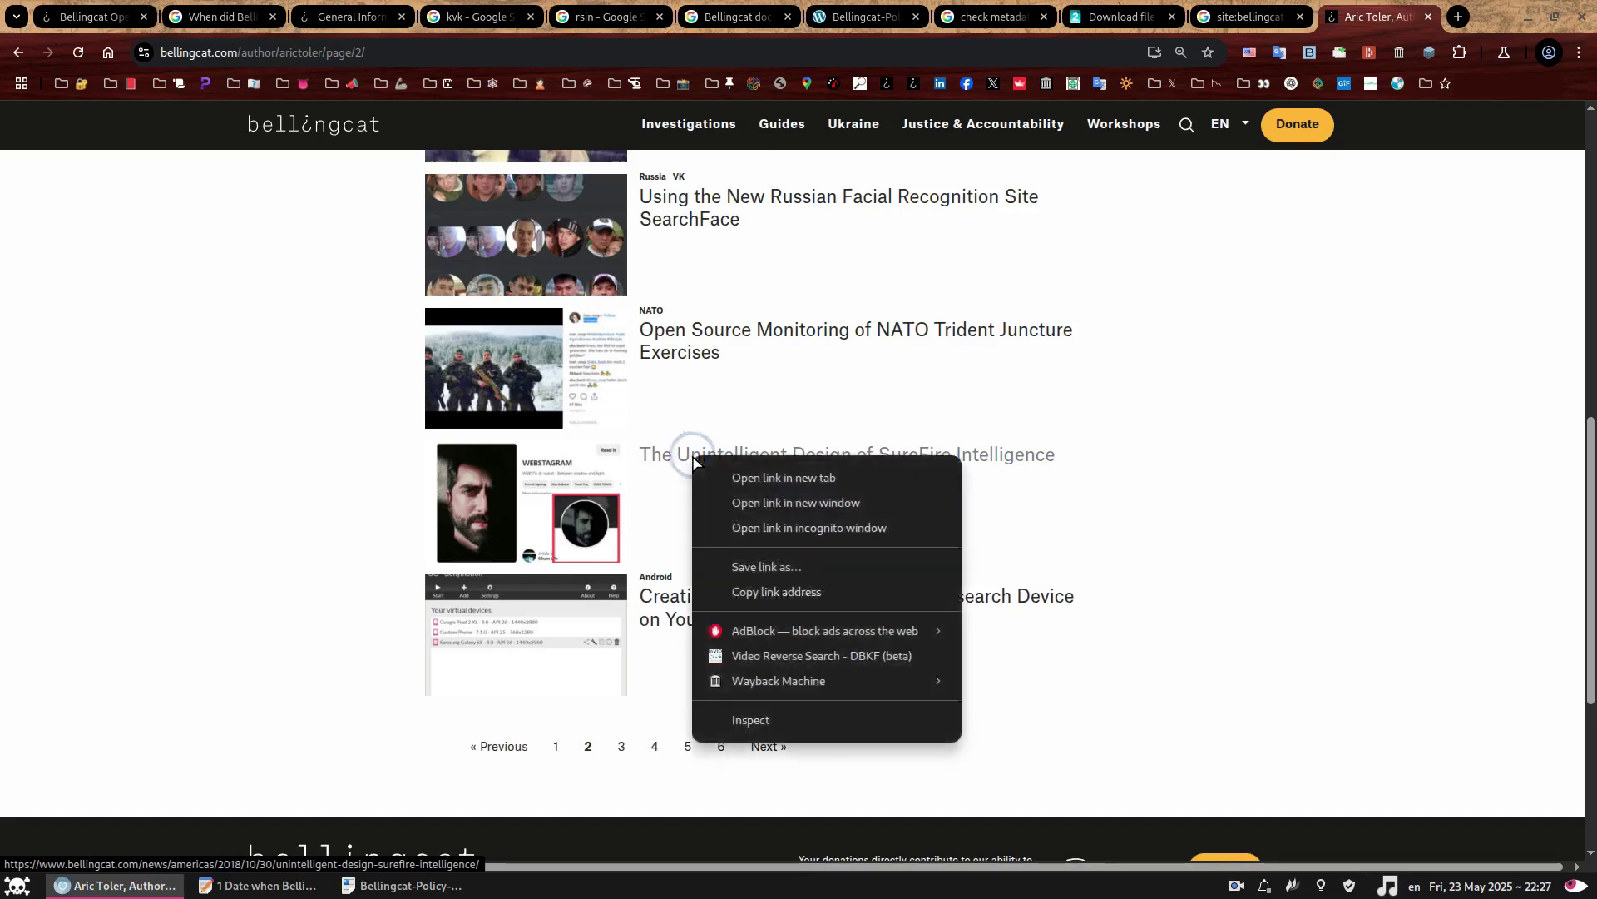
click(805, 592)
click(302, 890)
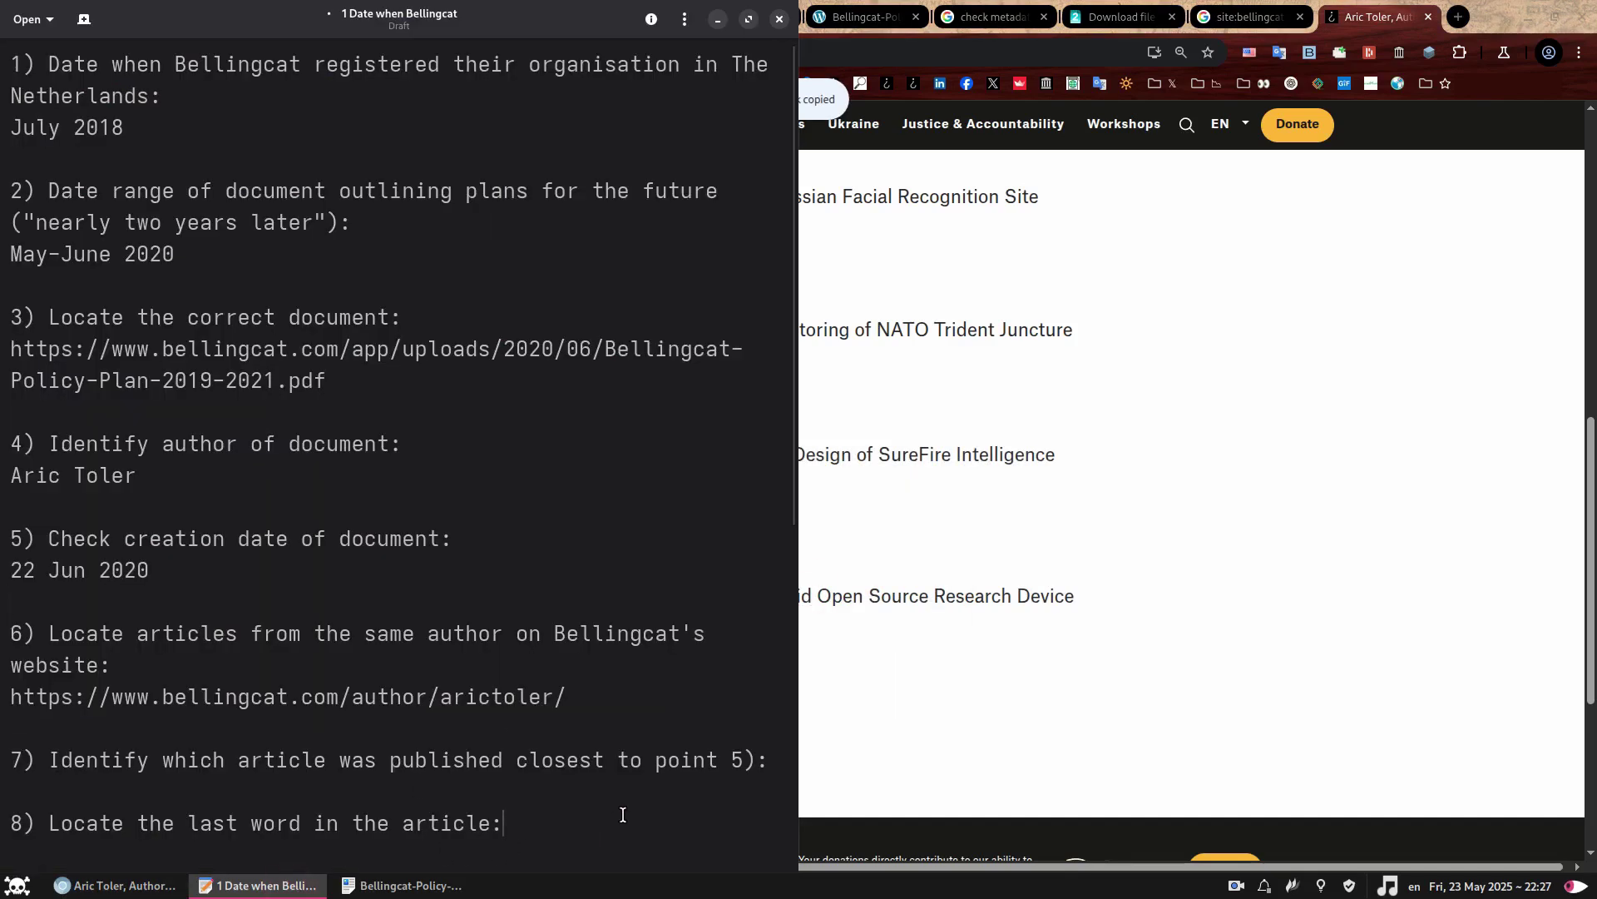
key(Return)
key(Return)
key(Return)
key(ctrl+v)
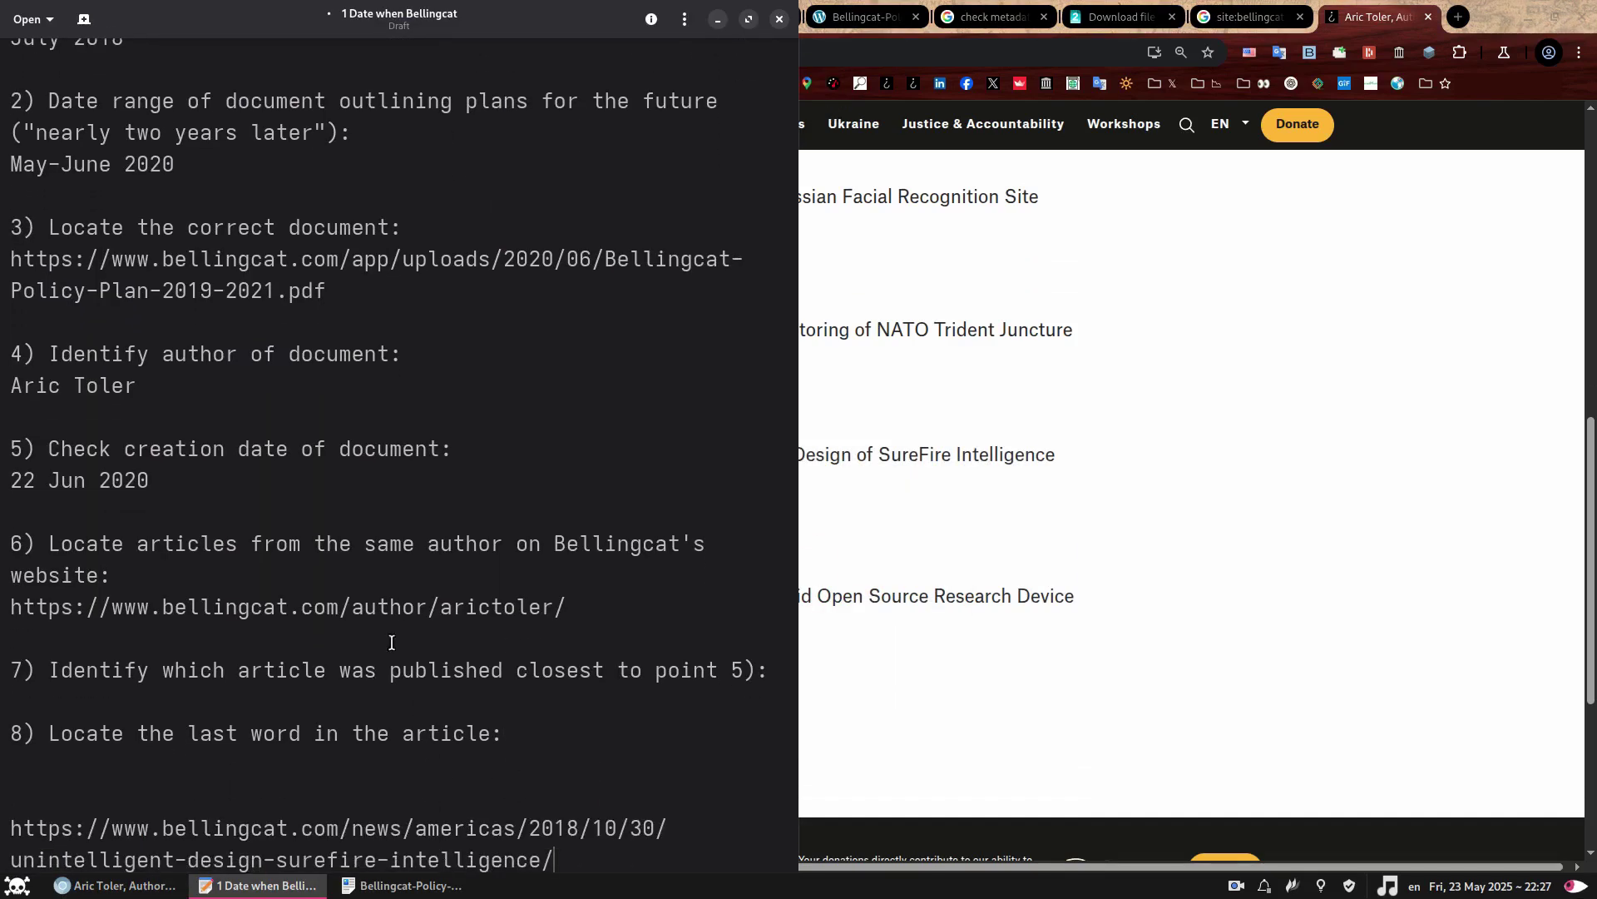
scroll(464, 635, down, 4)
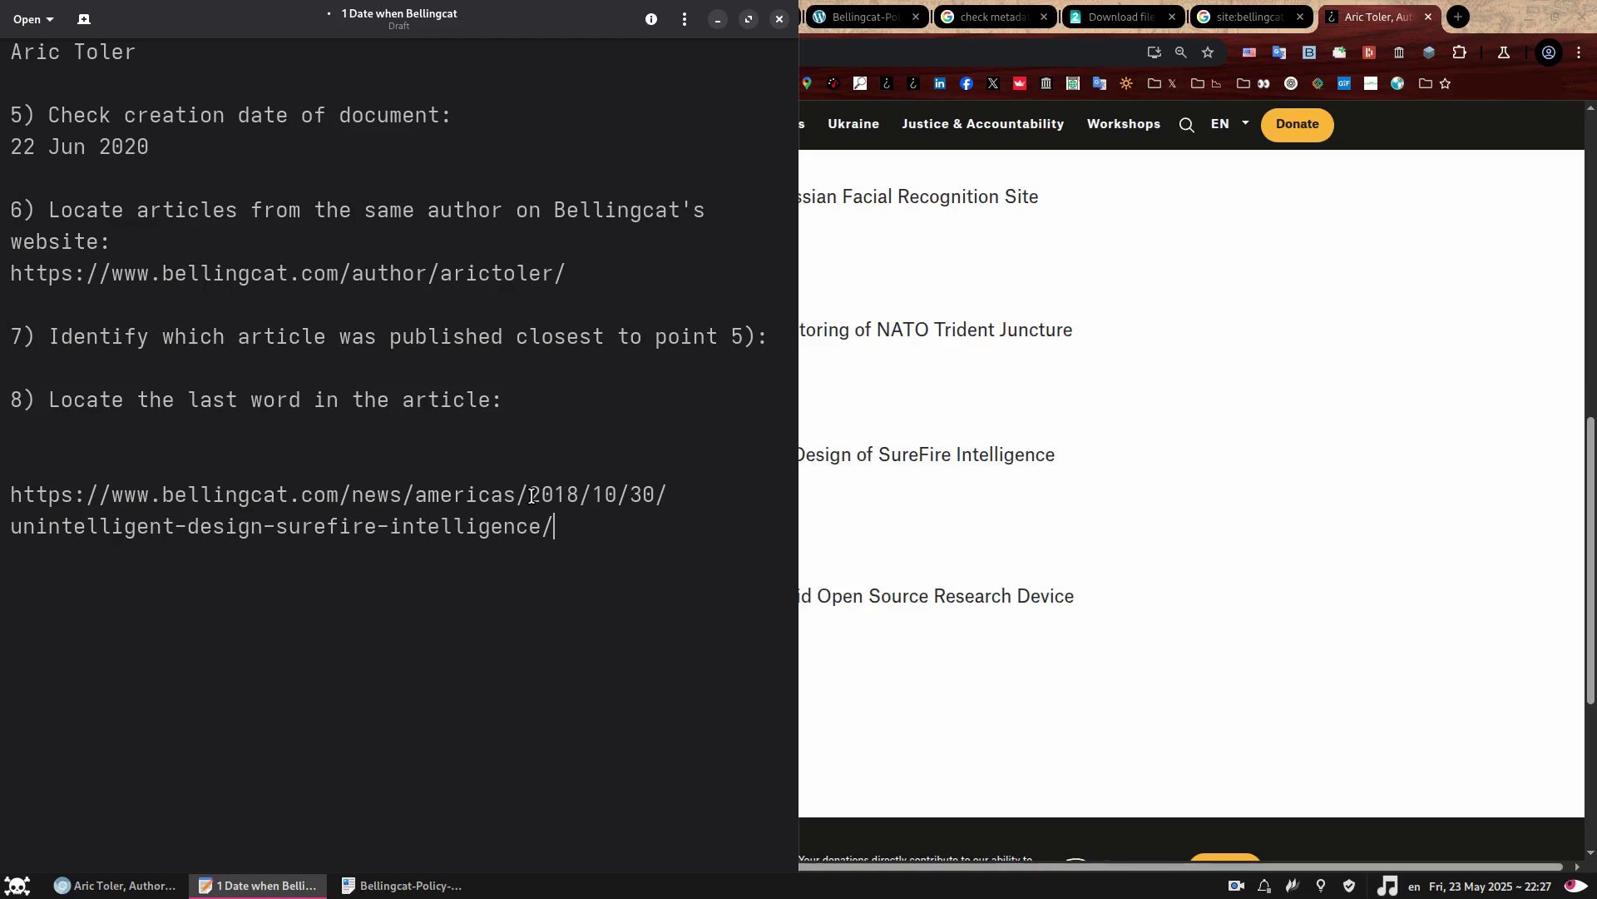
click(1293, 456)
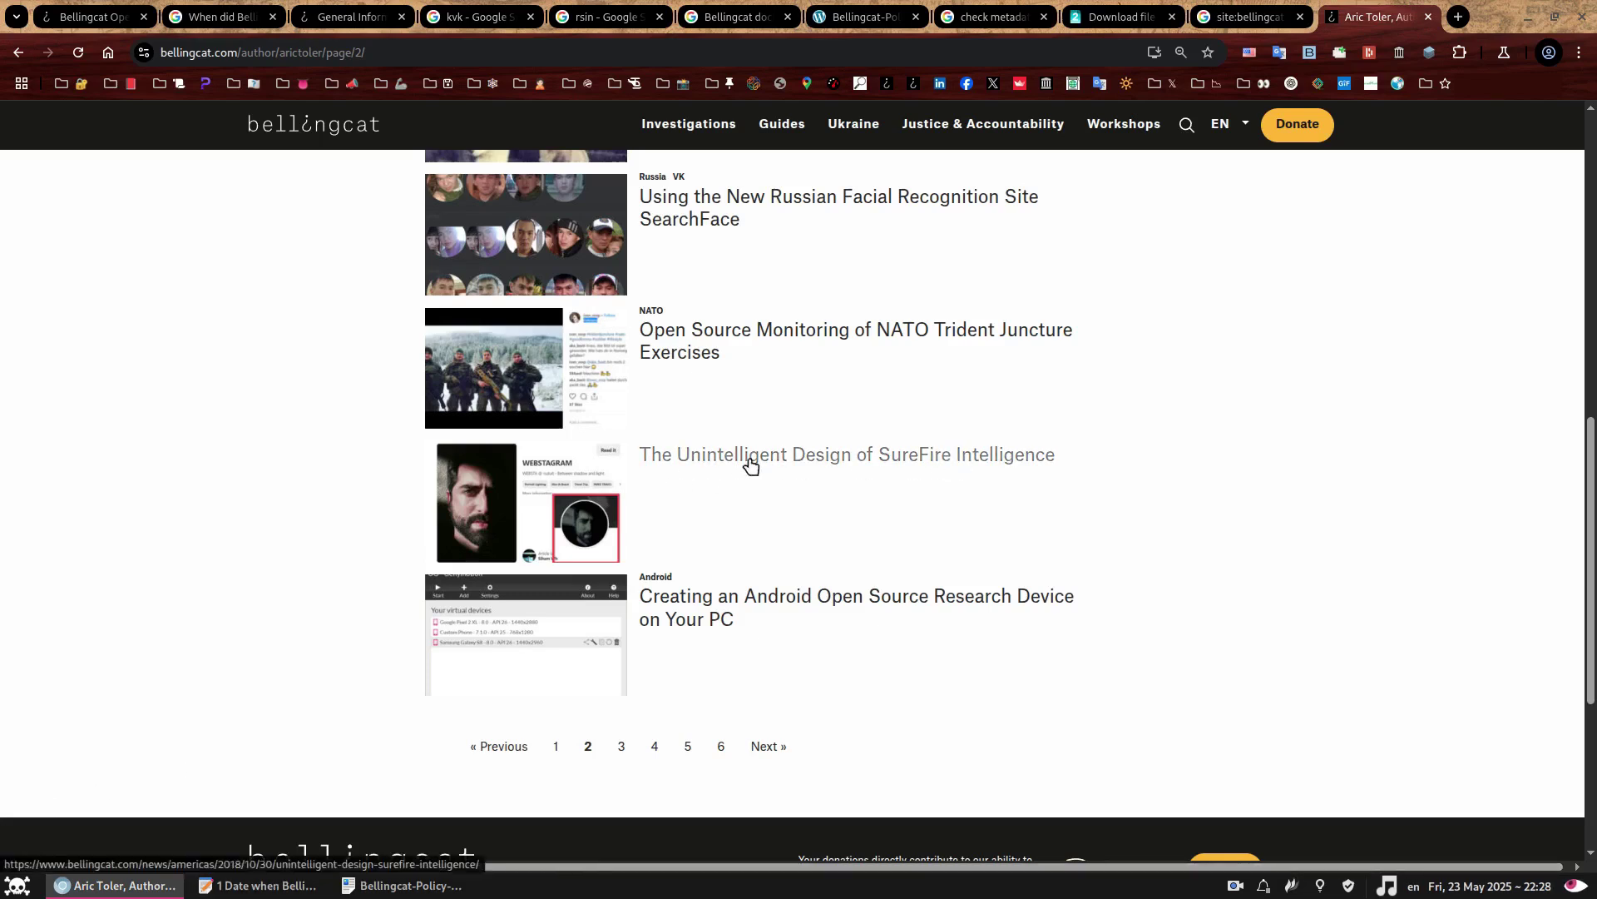
Compare pages 1 and 2 of the article list, ending on page 2's How (Not) To Report article
click(296, 888)
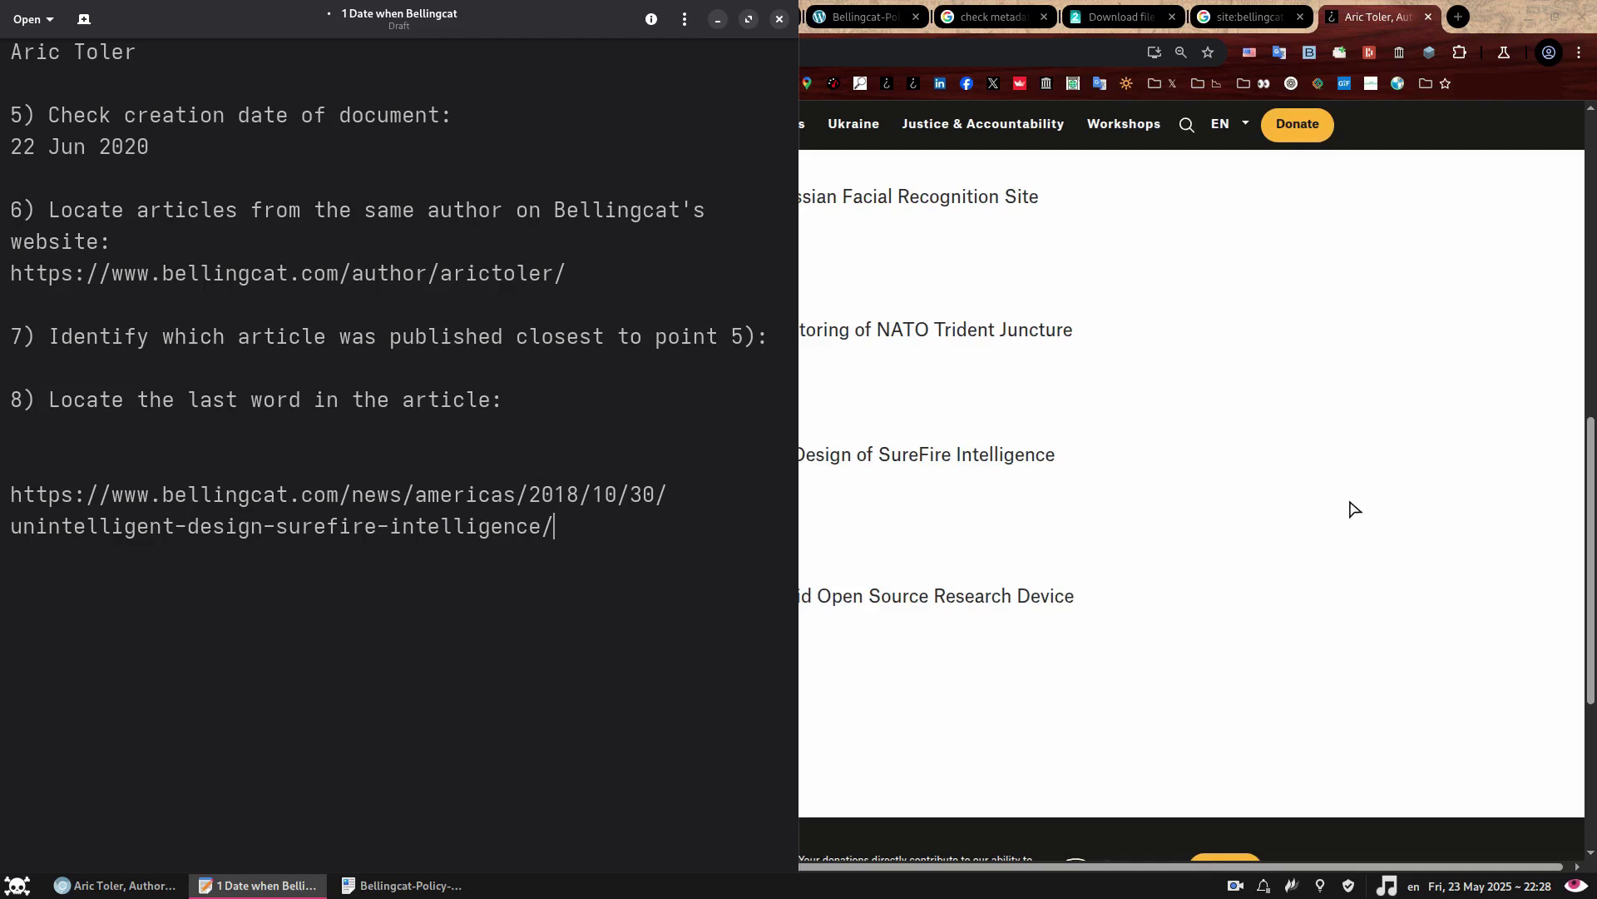
click(1373, 463)
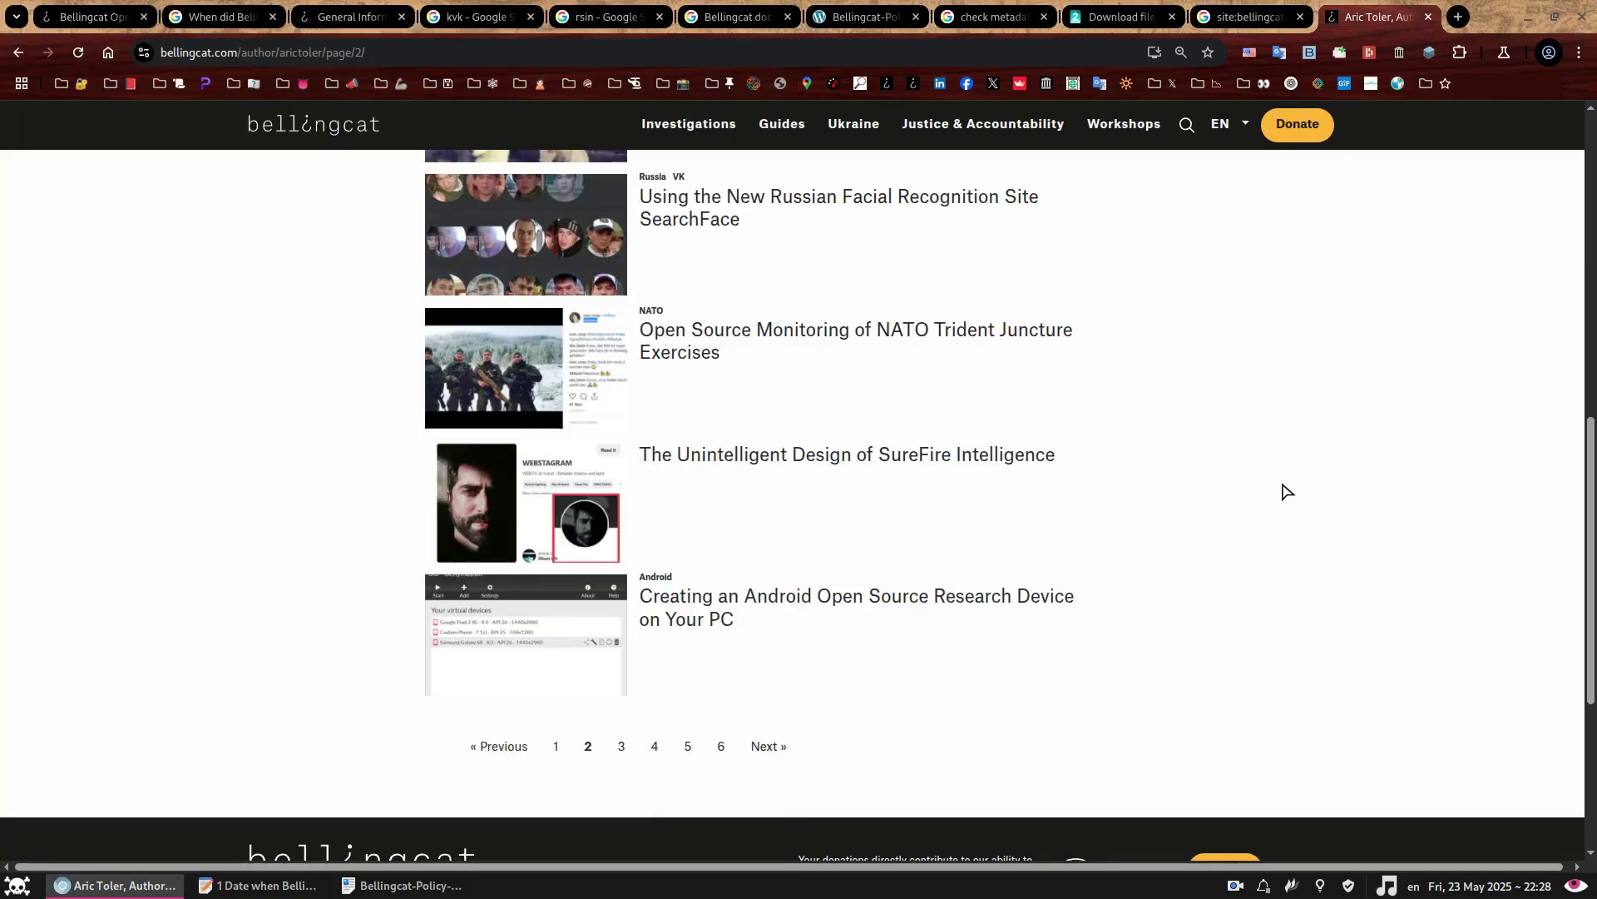
scroll(1285, 488, up, 10)
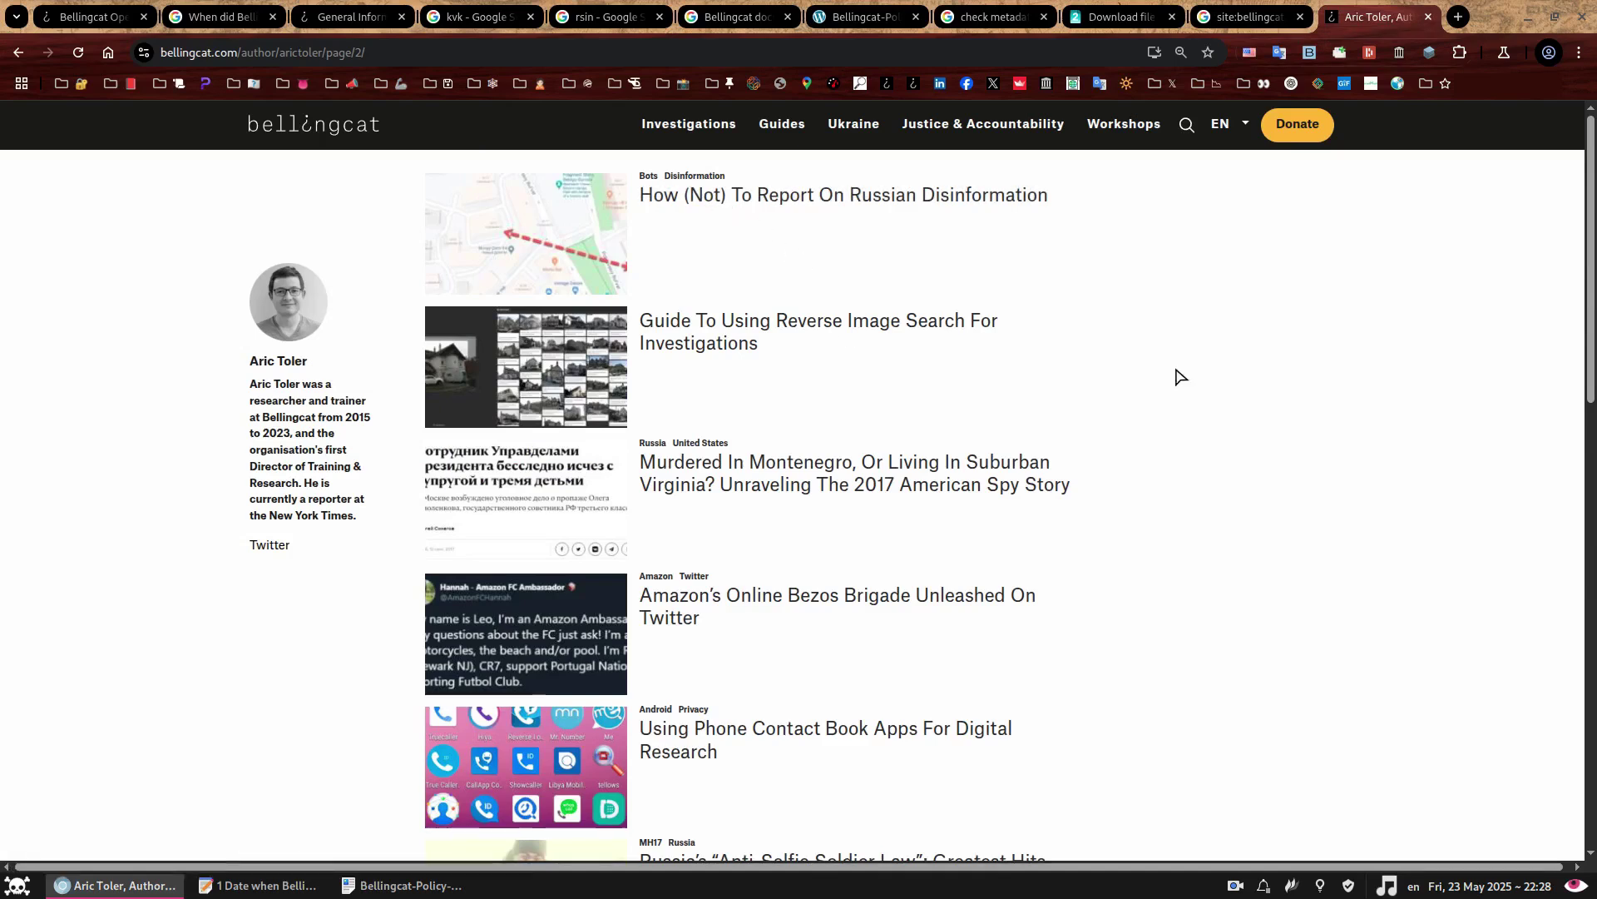
key(alt+Left)
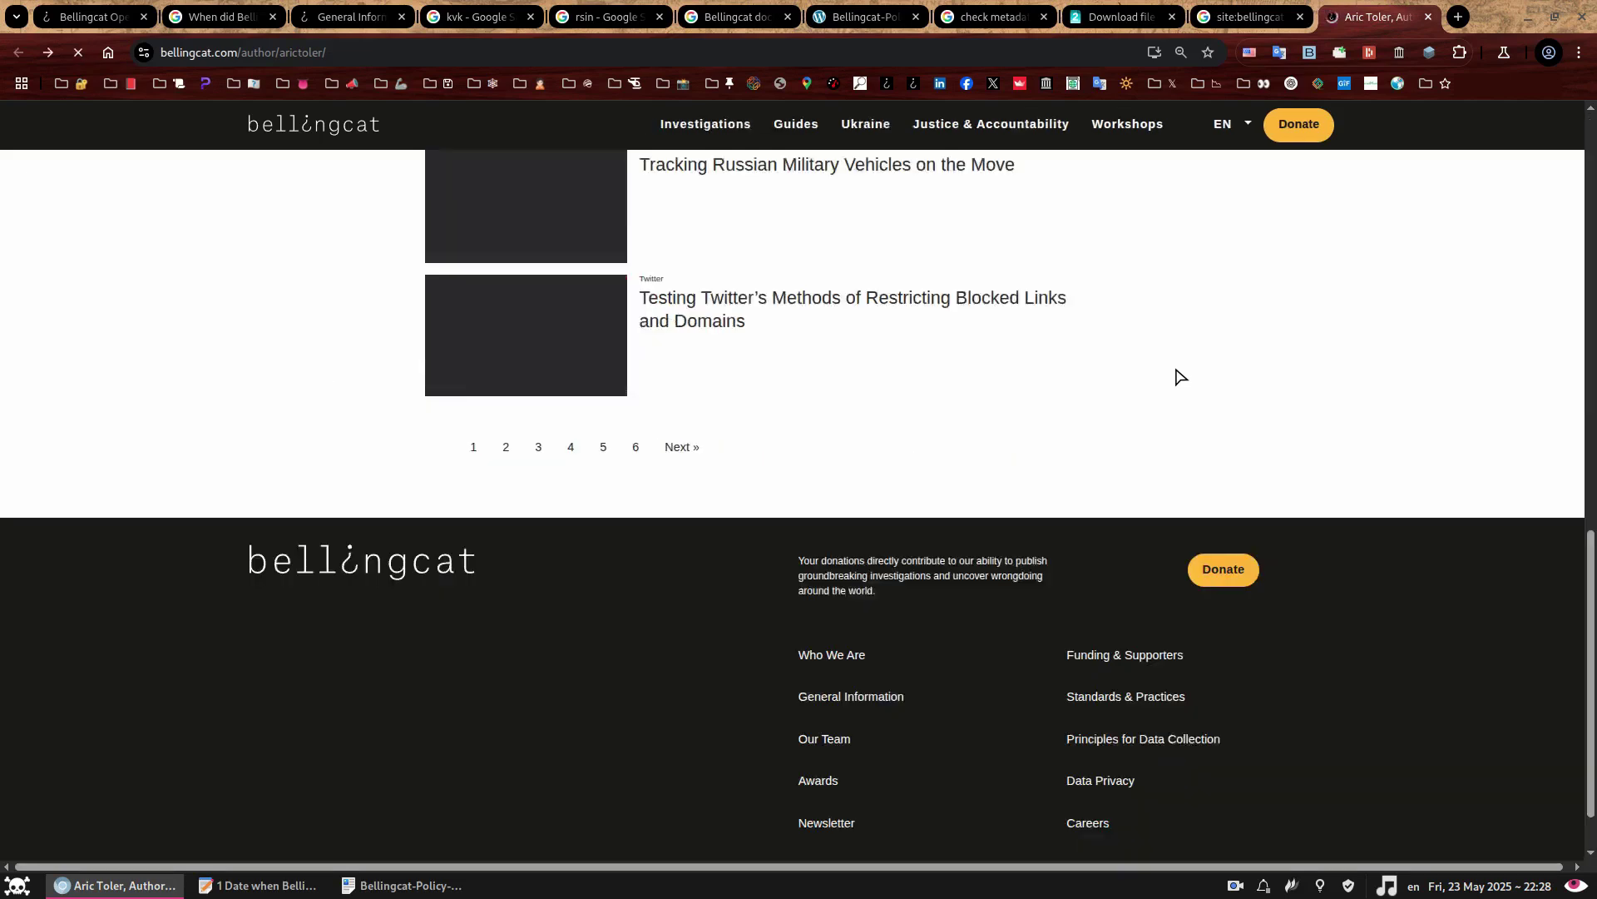
scroll(1221, 366, up, 2)
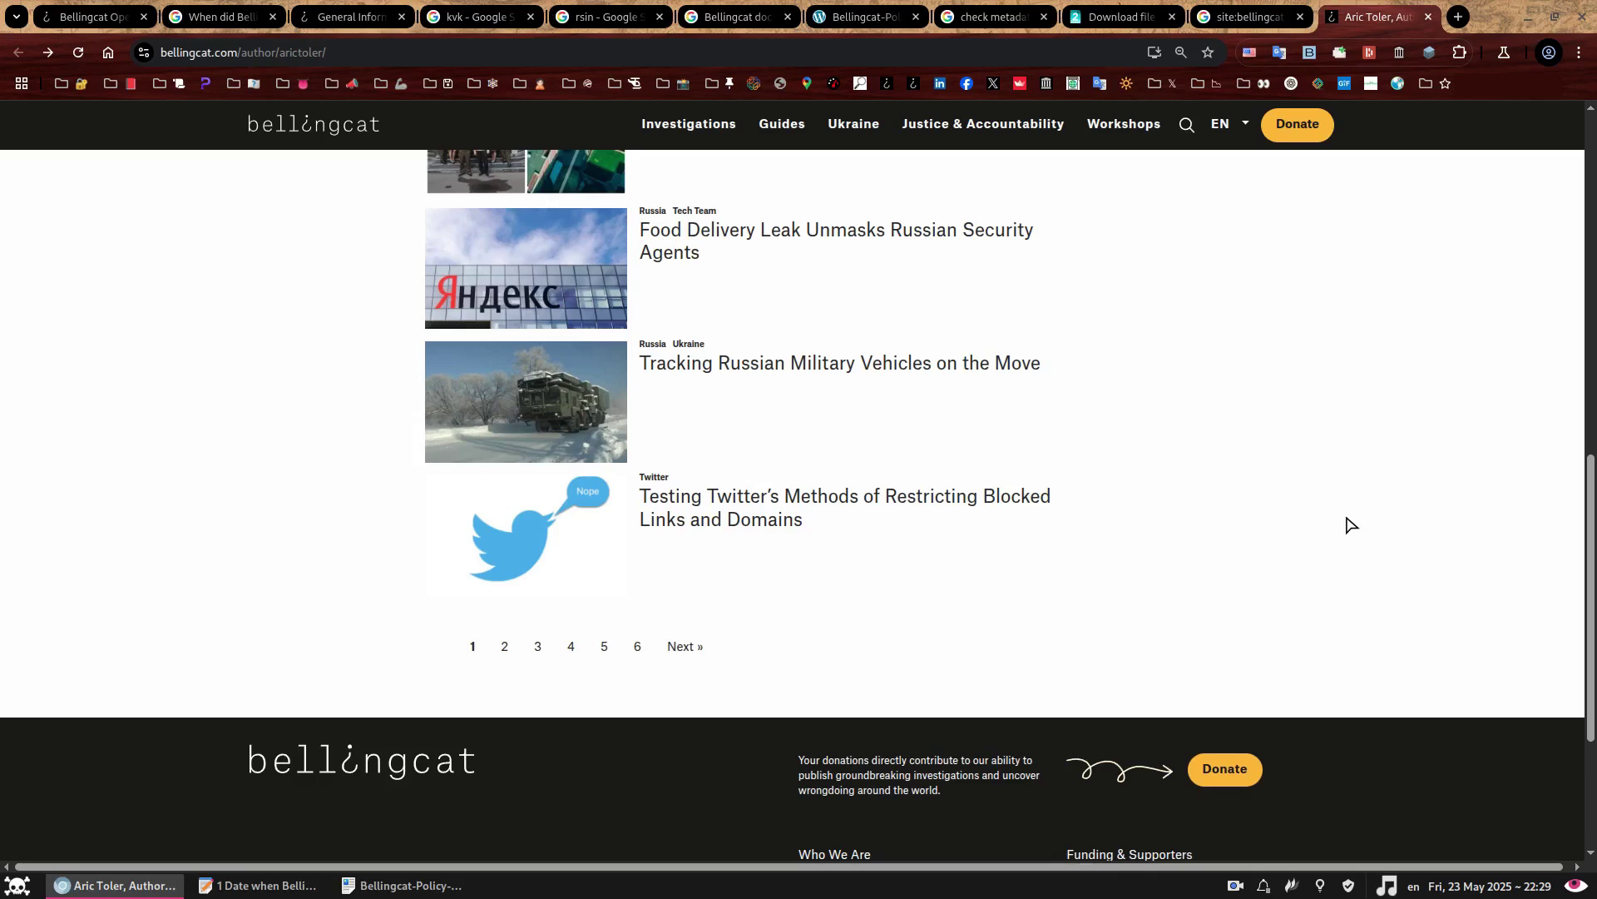
key(alt+Right)
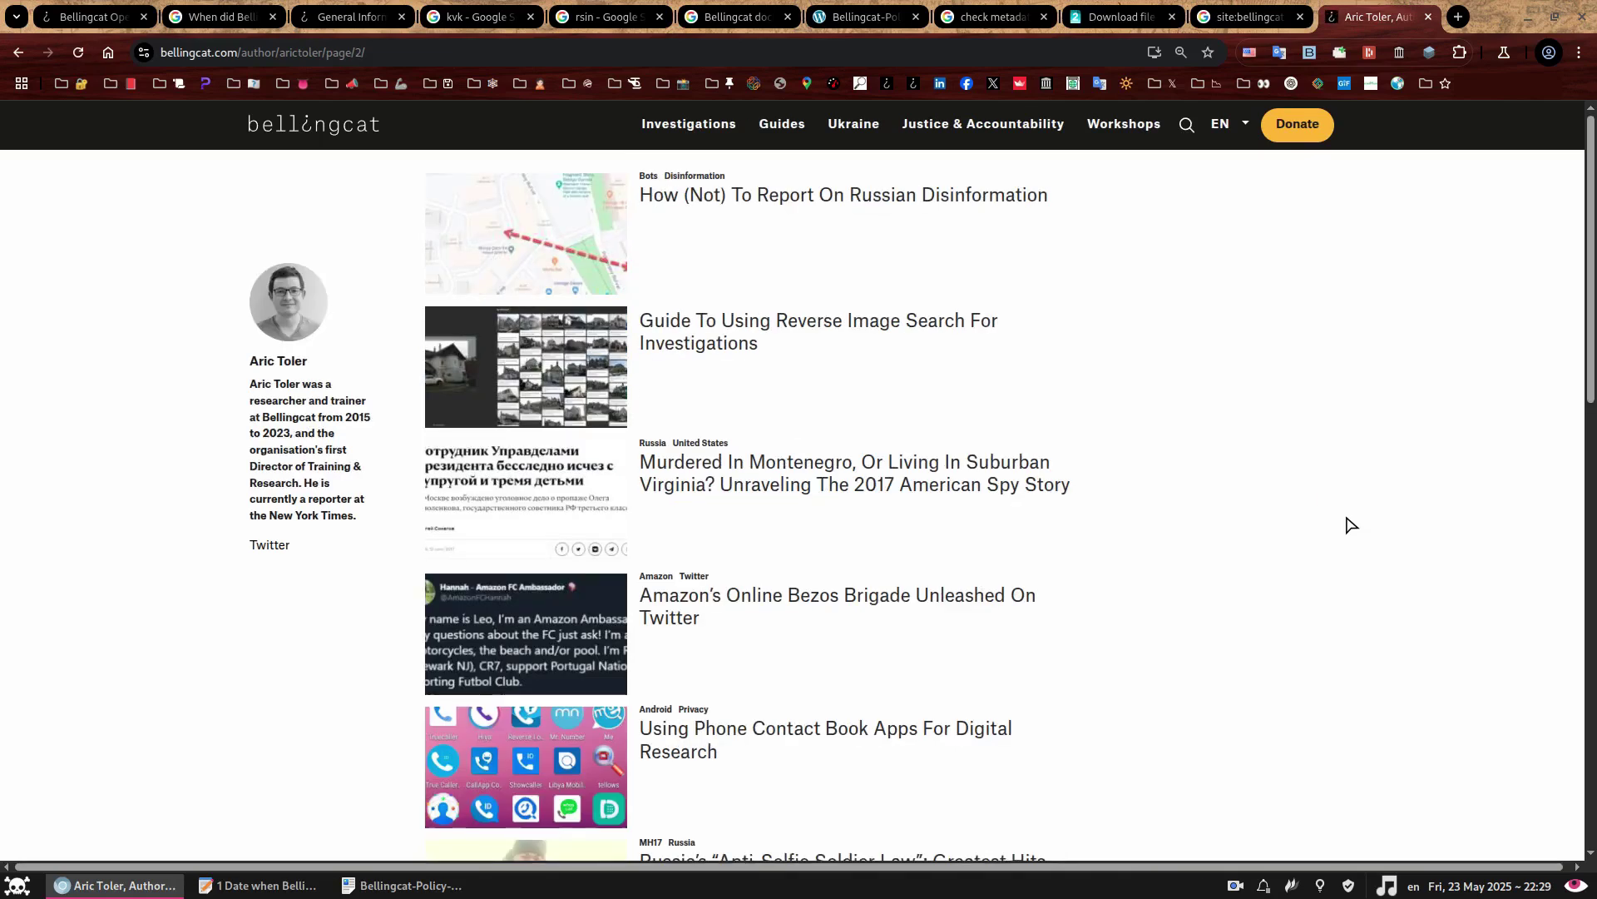
Open the April 2020 How (Not) To Report On Russian Disinformation article and select its title
middle_click(663, 204)
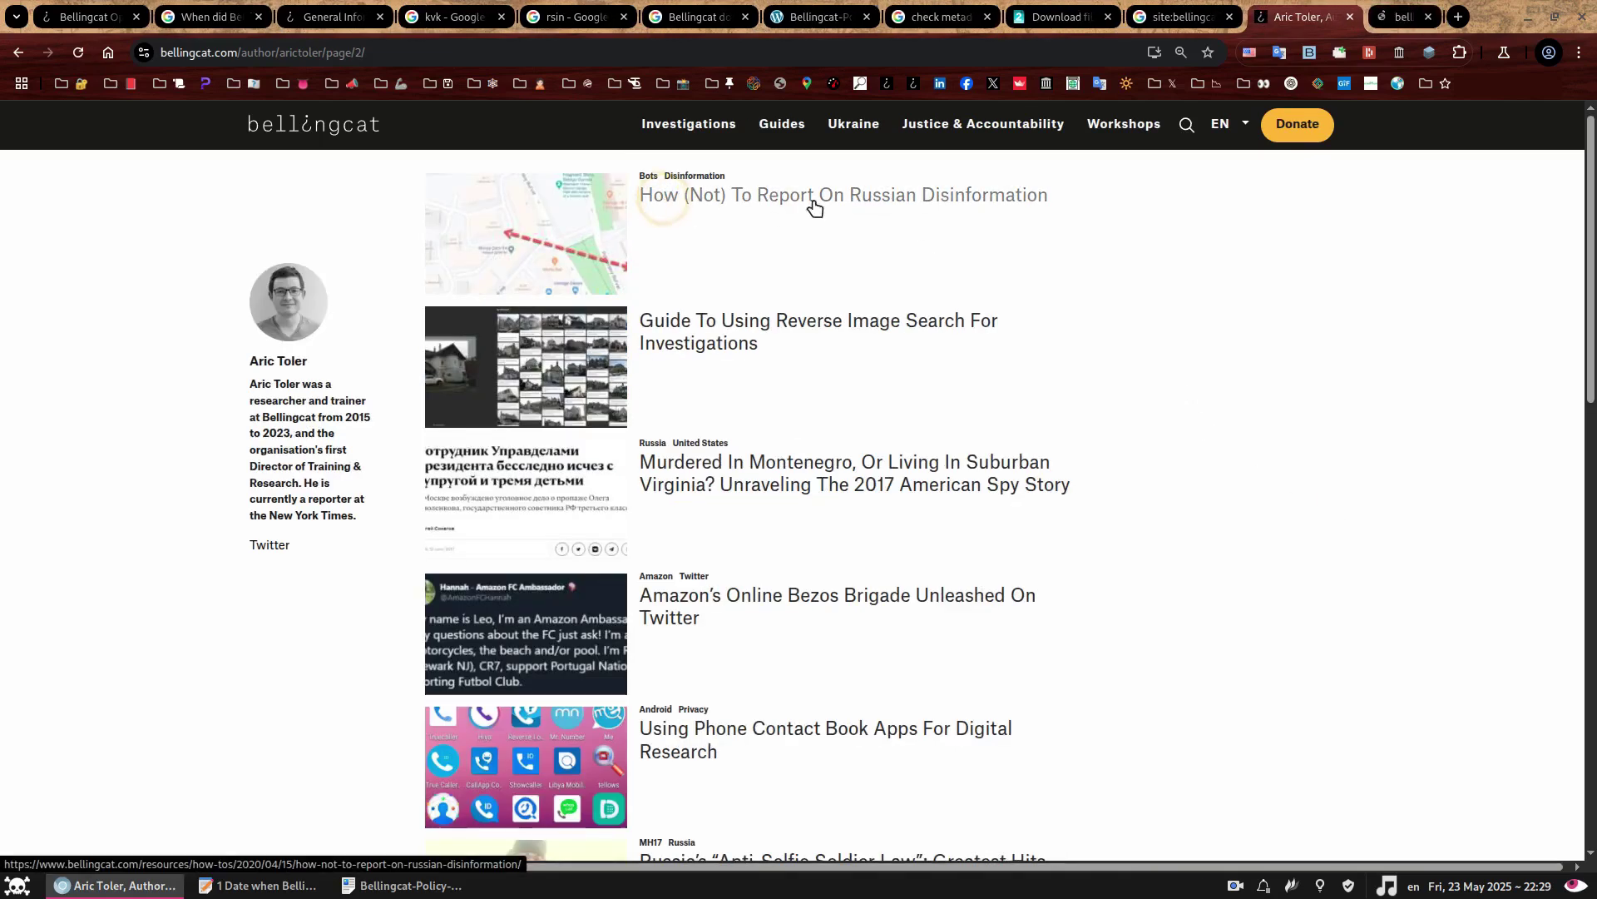
click(1371, 9)
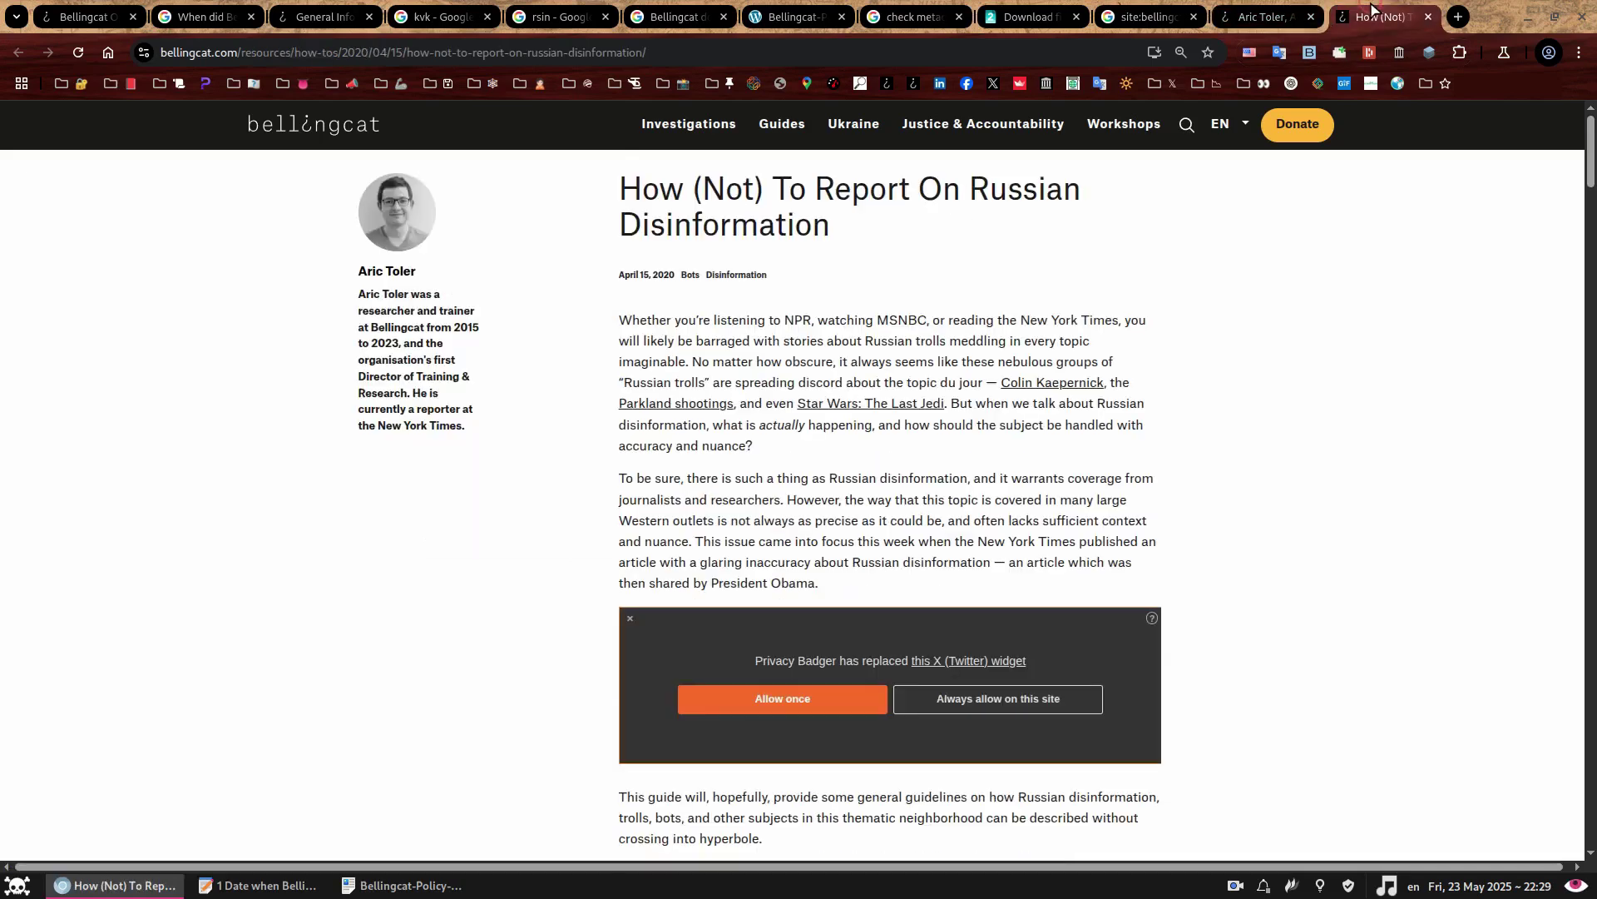
drag(458, 53, 410, 53)
click(690, 233)
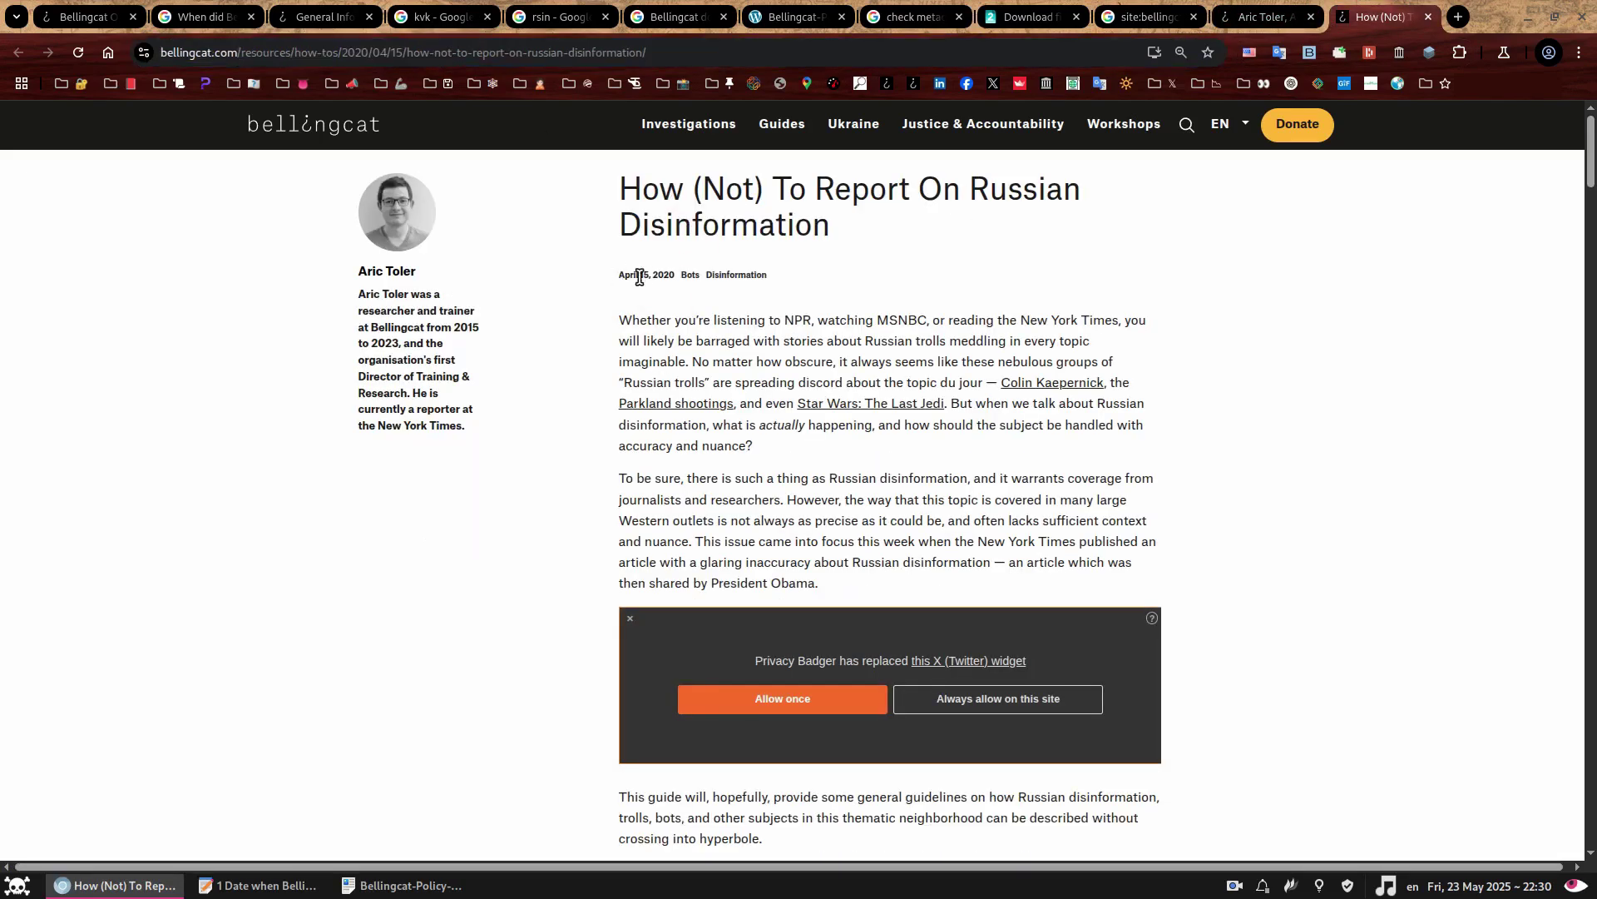
scroll(734, 286, up, 4)
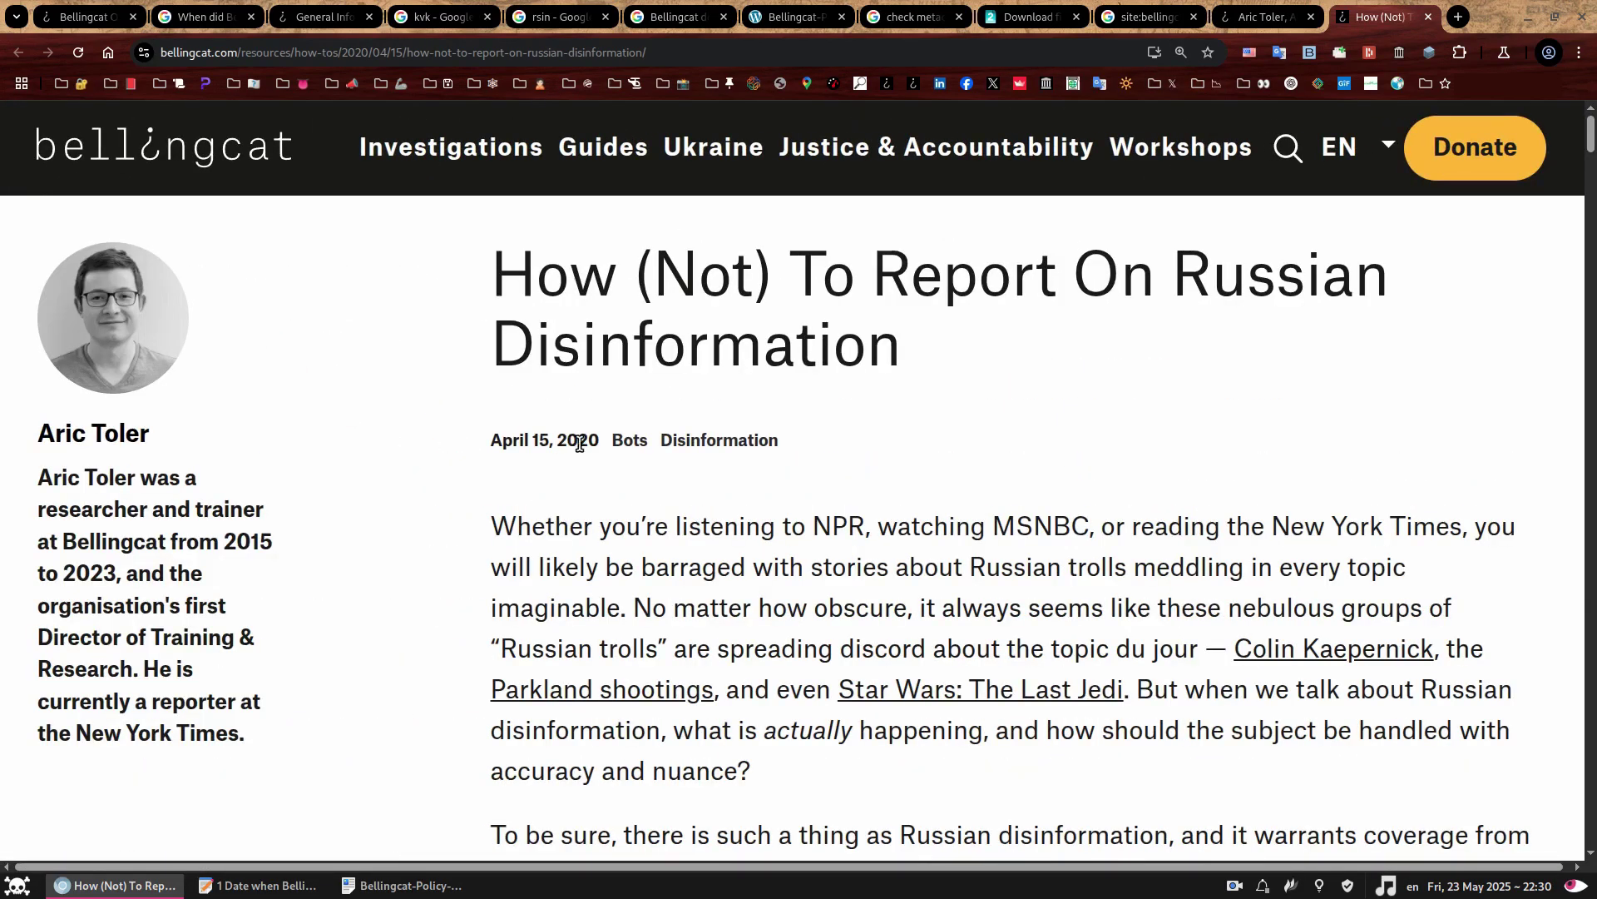
triple_click(818, 275)
key(ctrl+c)
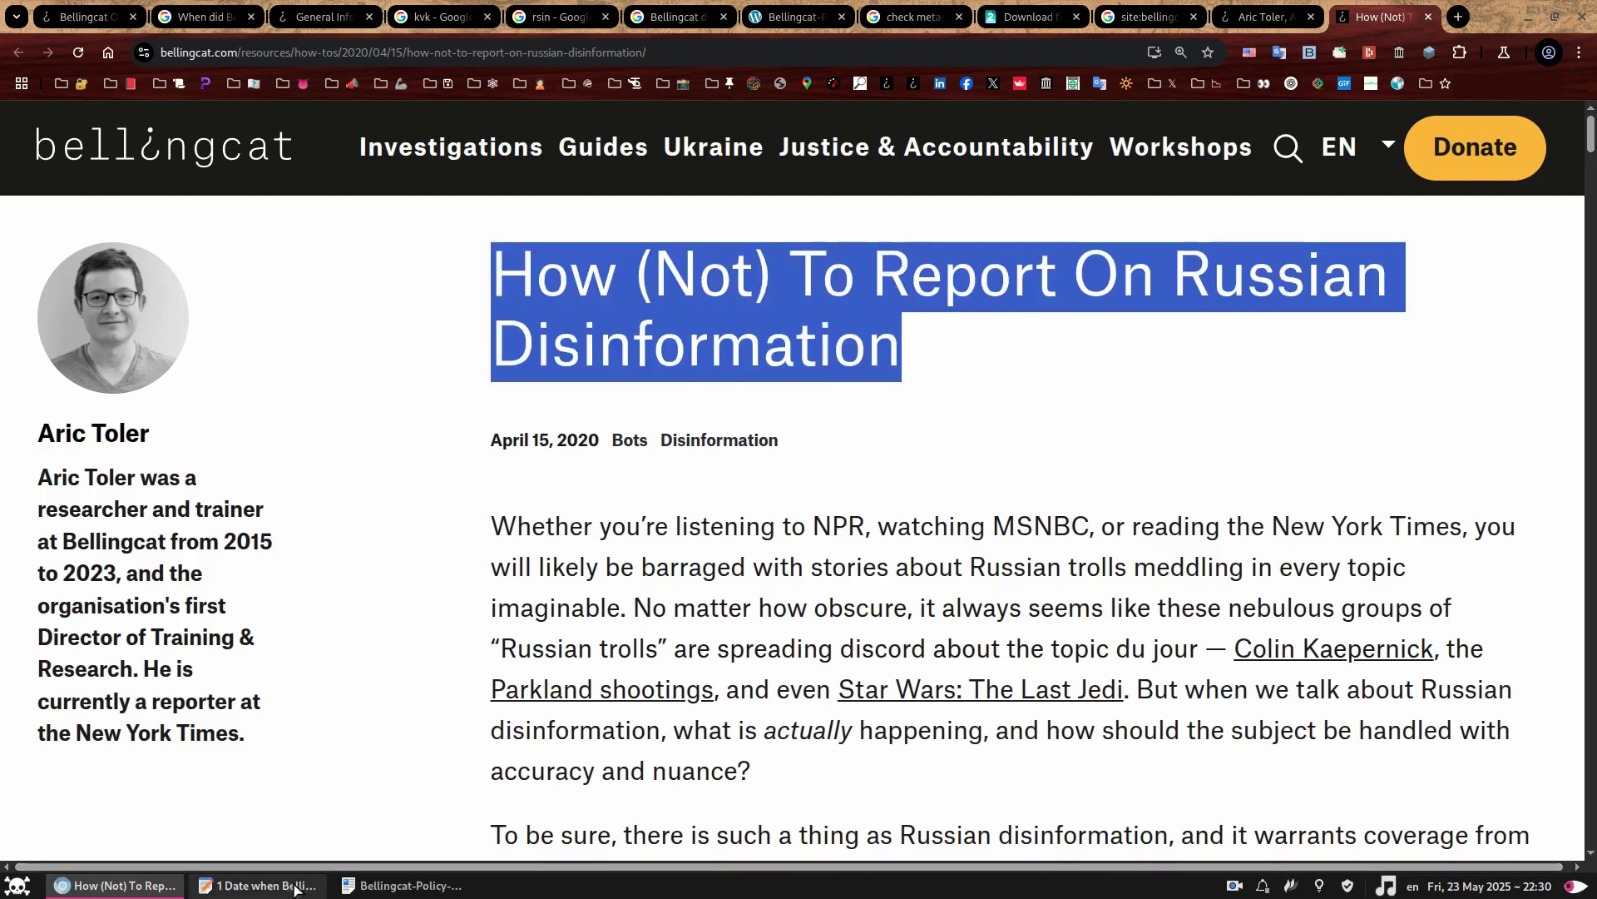
Paste the article title as point 7's answer and delete the leftover SureFire link
click(258, 885)
click(119, 359)
key(ctrl+v)
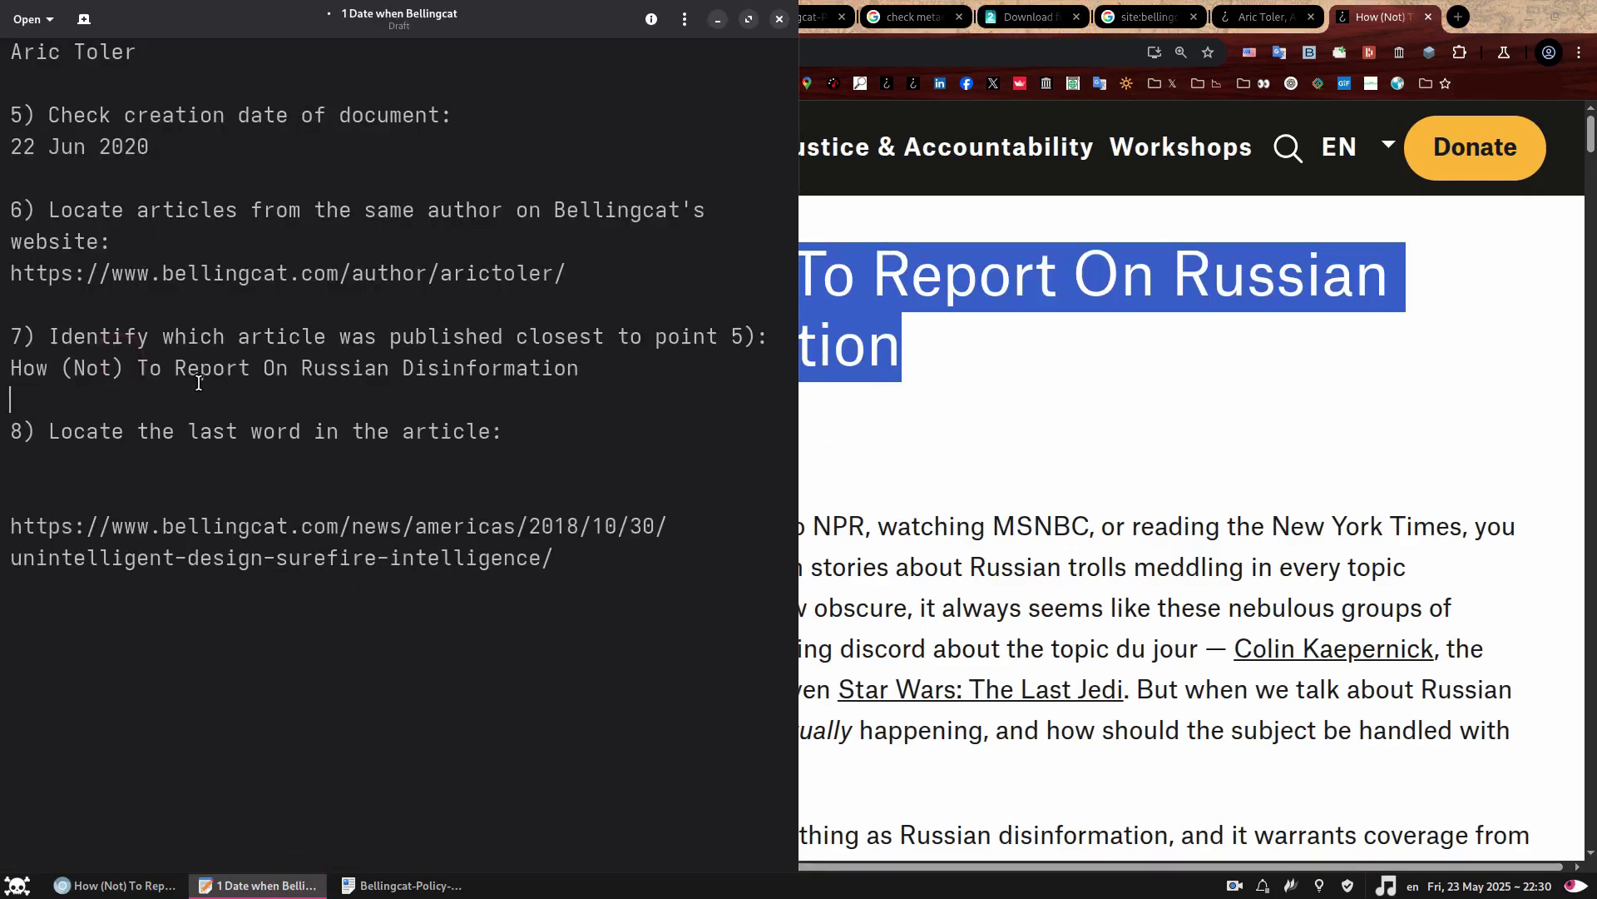
scroll(187, 351, up, 5)
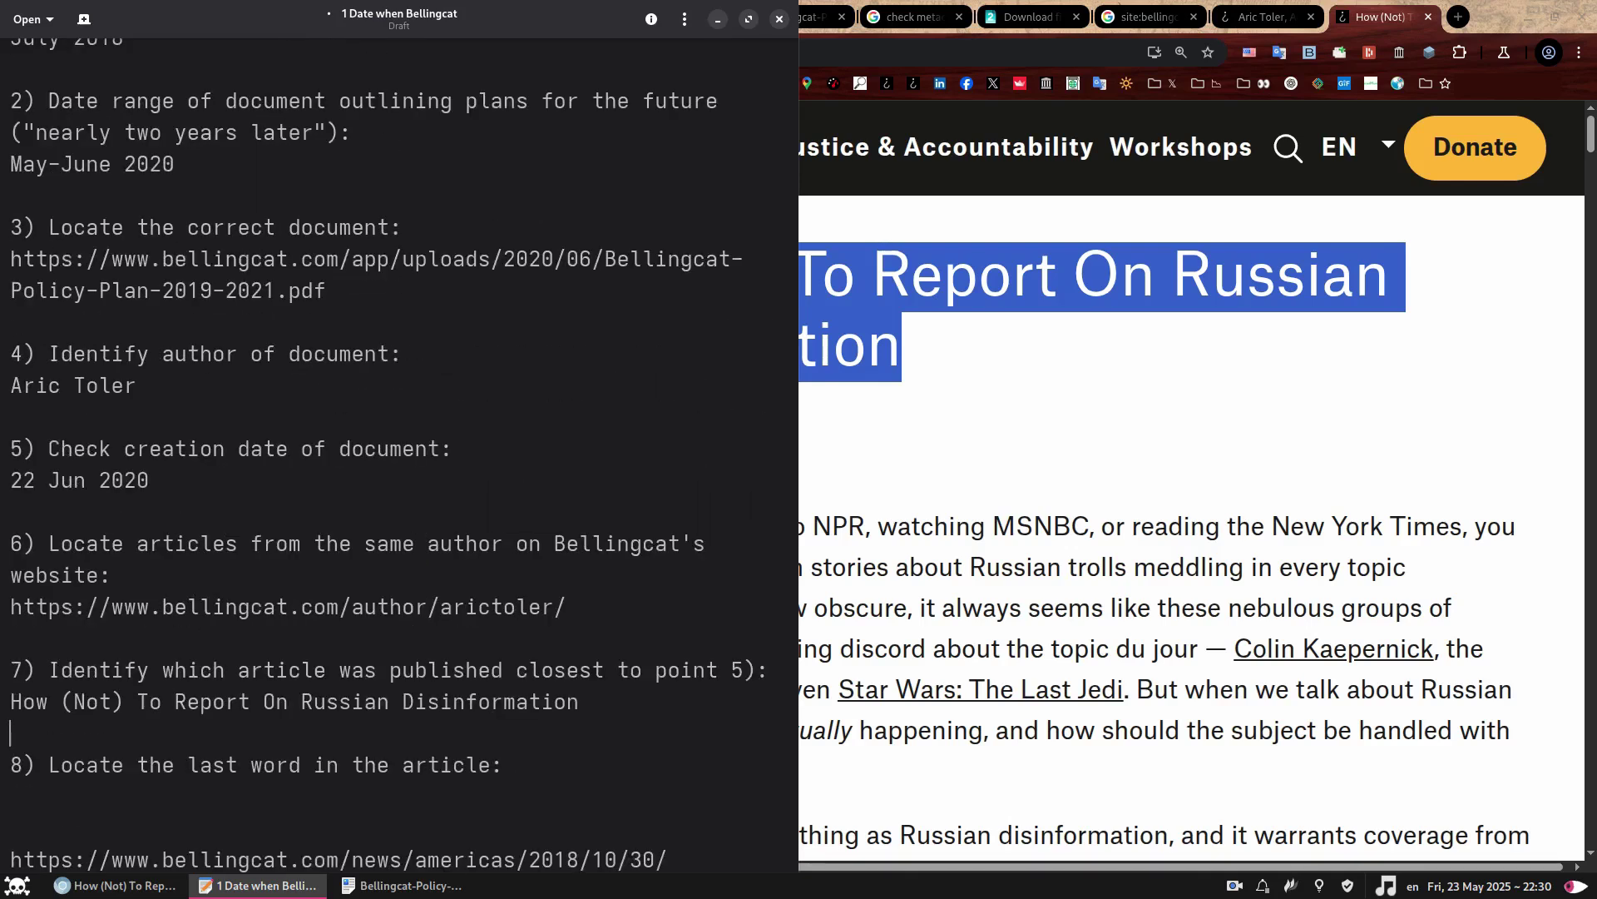
key(shift+Up)
key(shift+Up)
key(BackSpace)
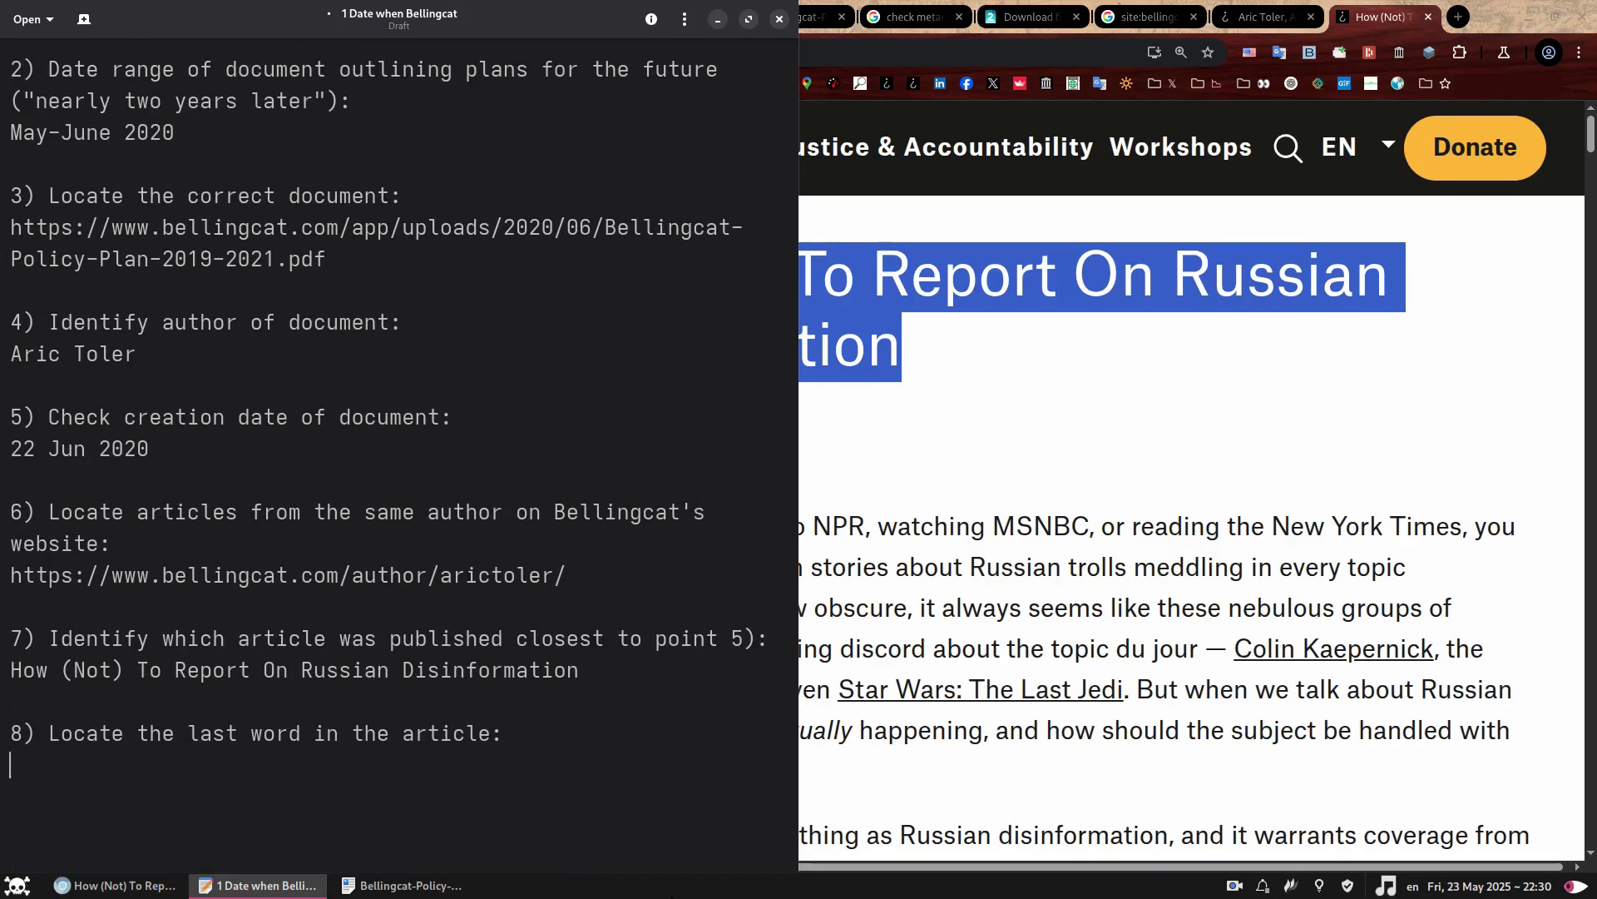
scroll(557, 801, up, 3)
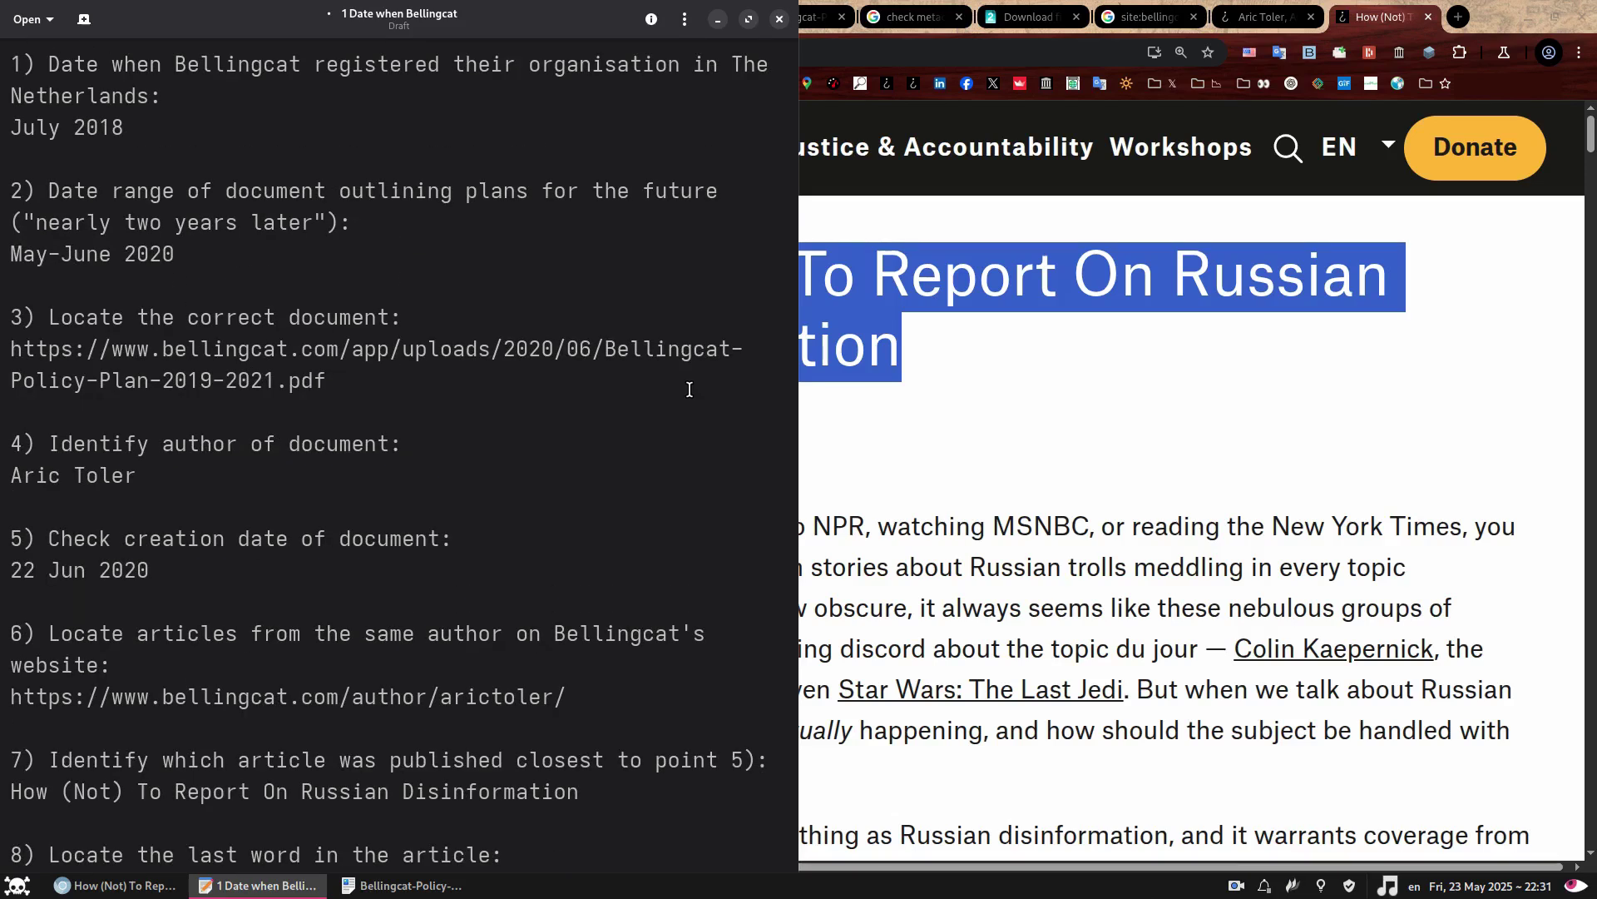
Copy 'record', the article's last word, and submit it as the Future Plans answer
click(1172, 419)
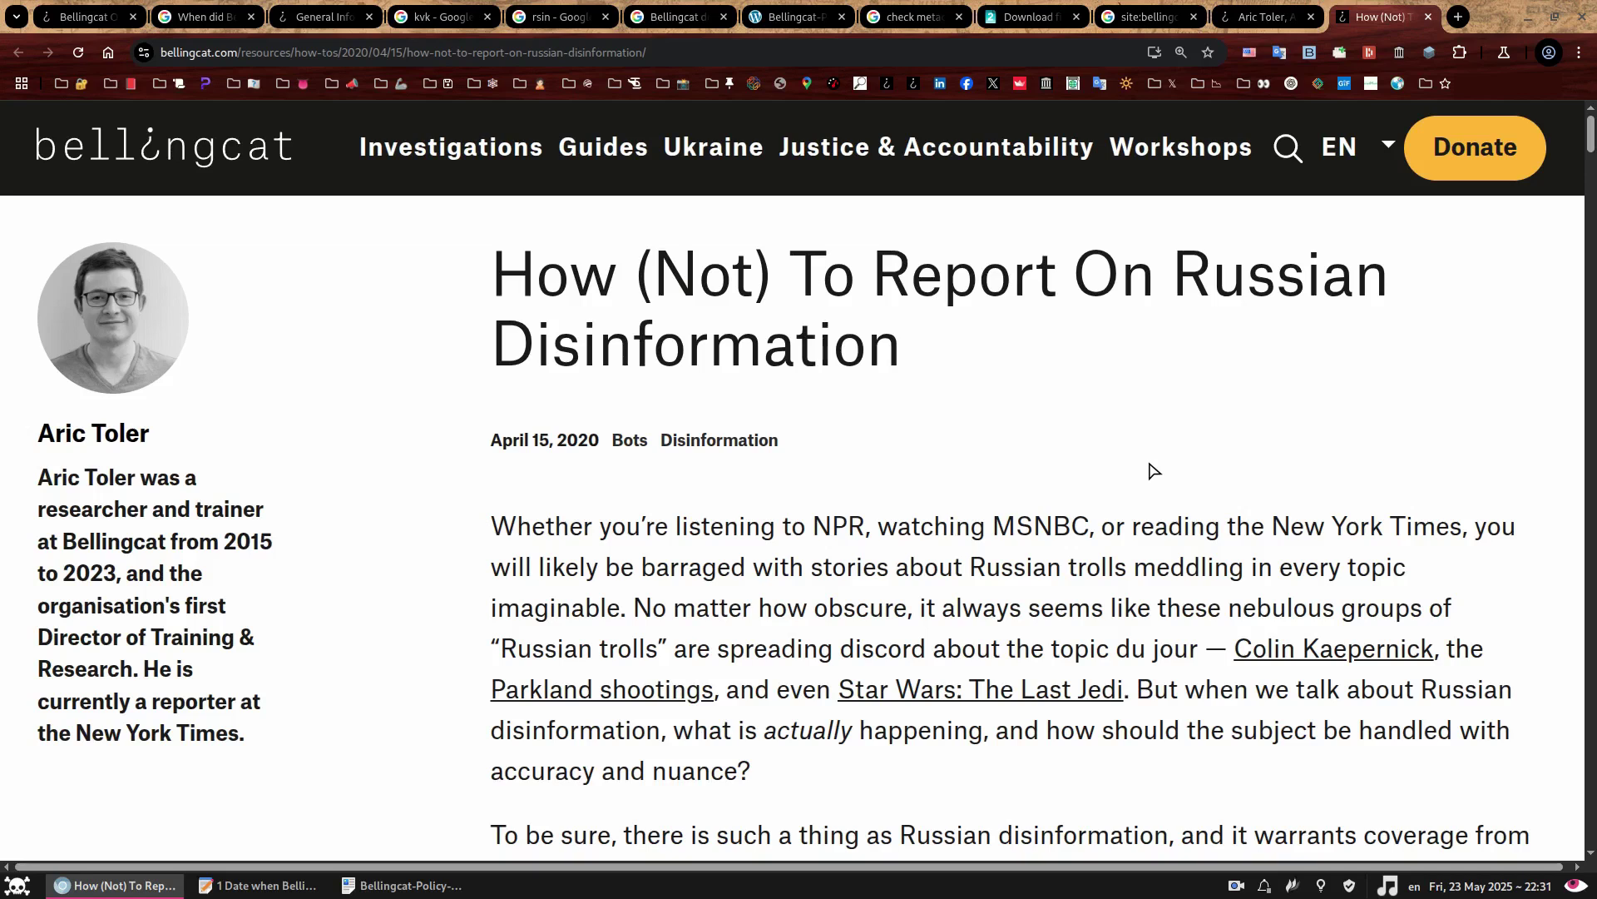
key(End)
scroll(1153, 471, up, 15)
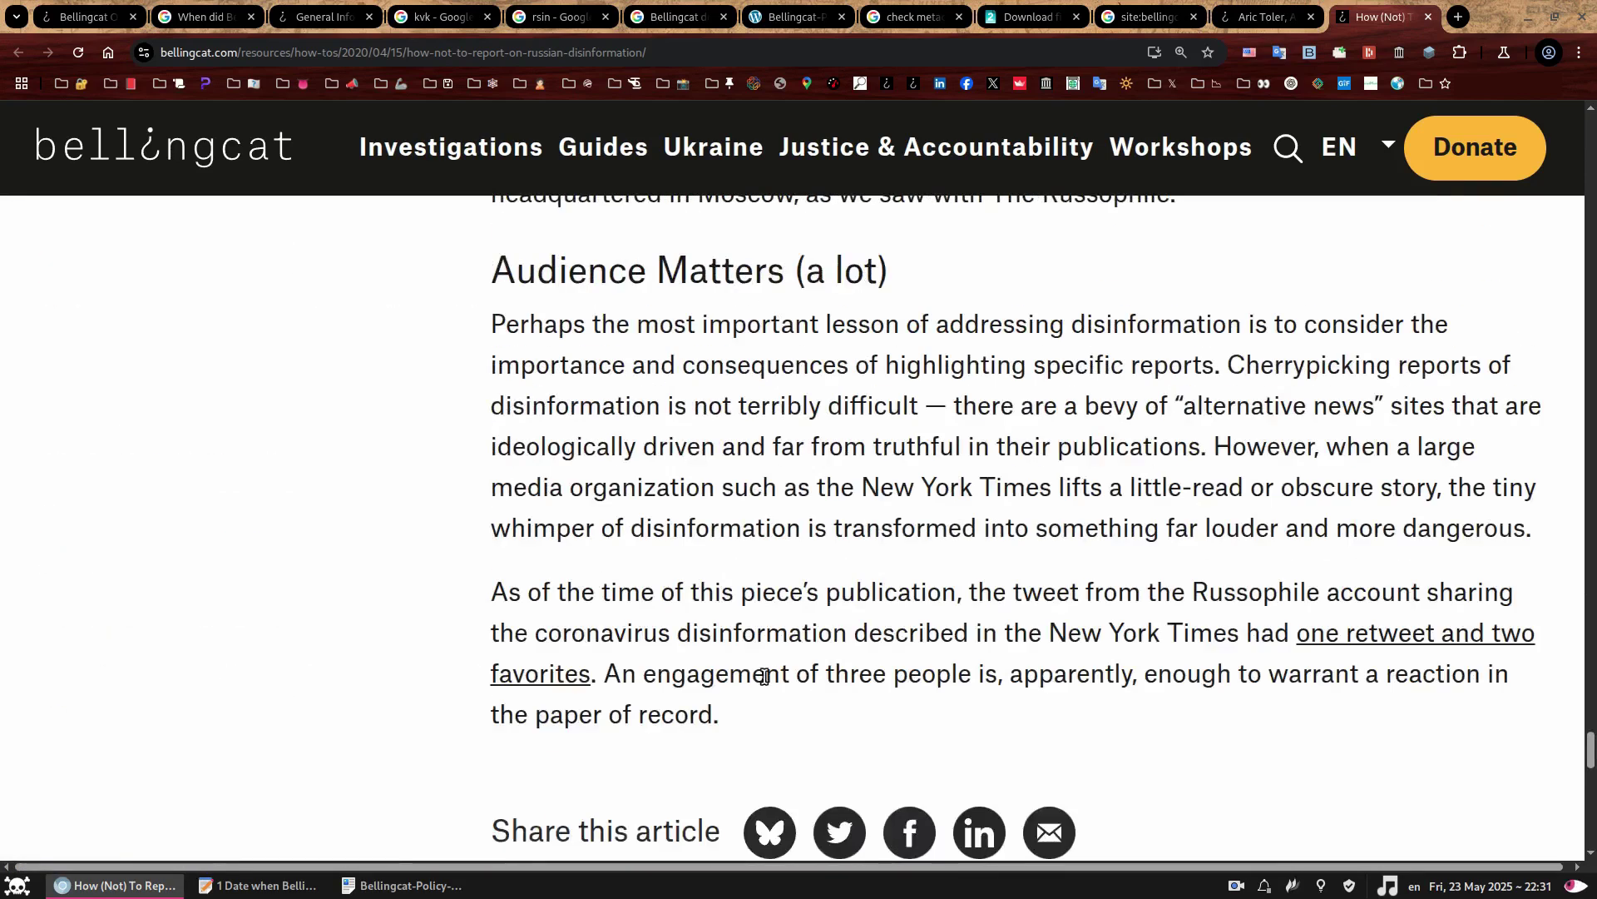
double_click(672, 713)
key(ctrl+c)
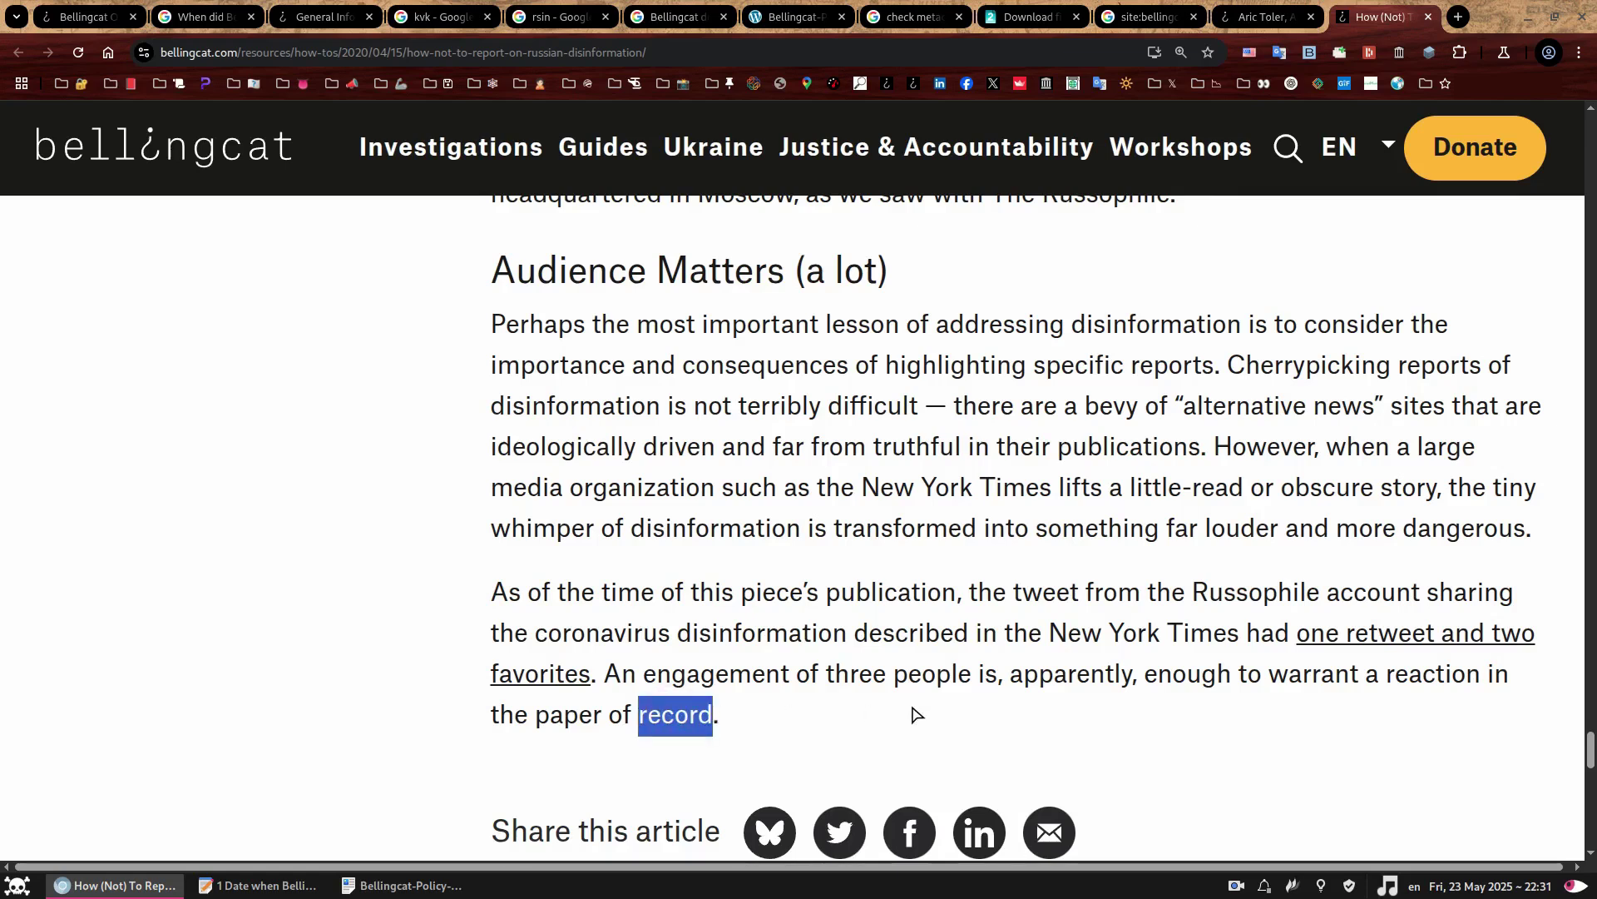
key(ctrl+1)
click(759, 819)
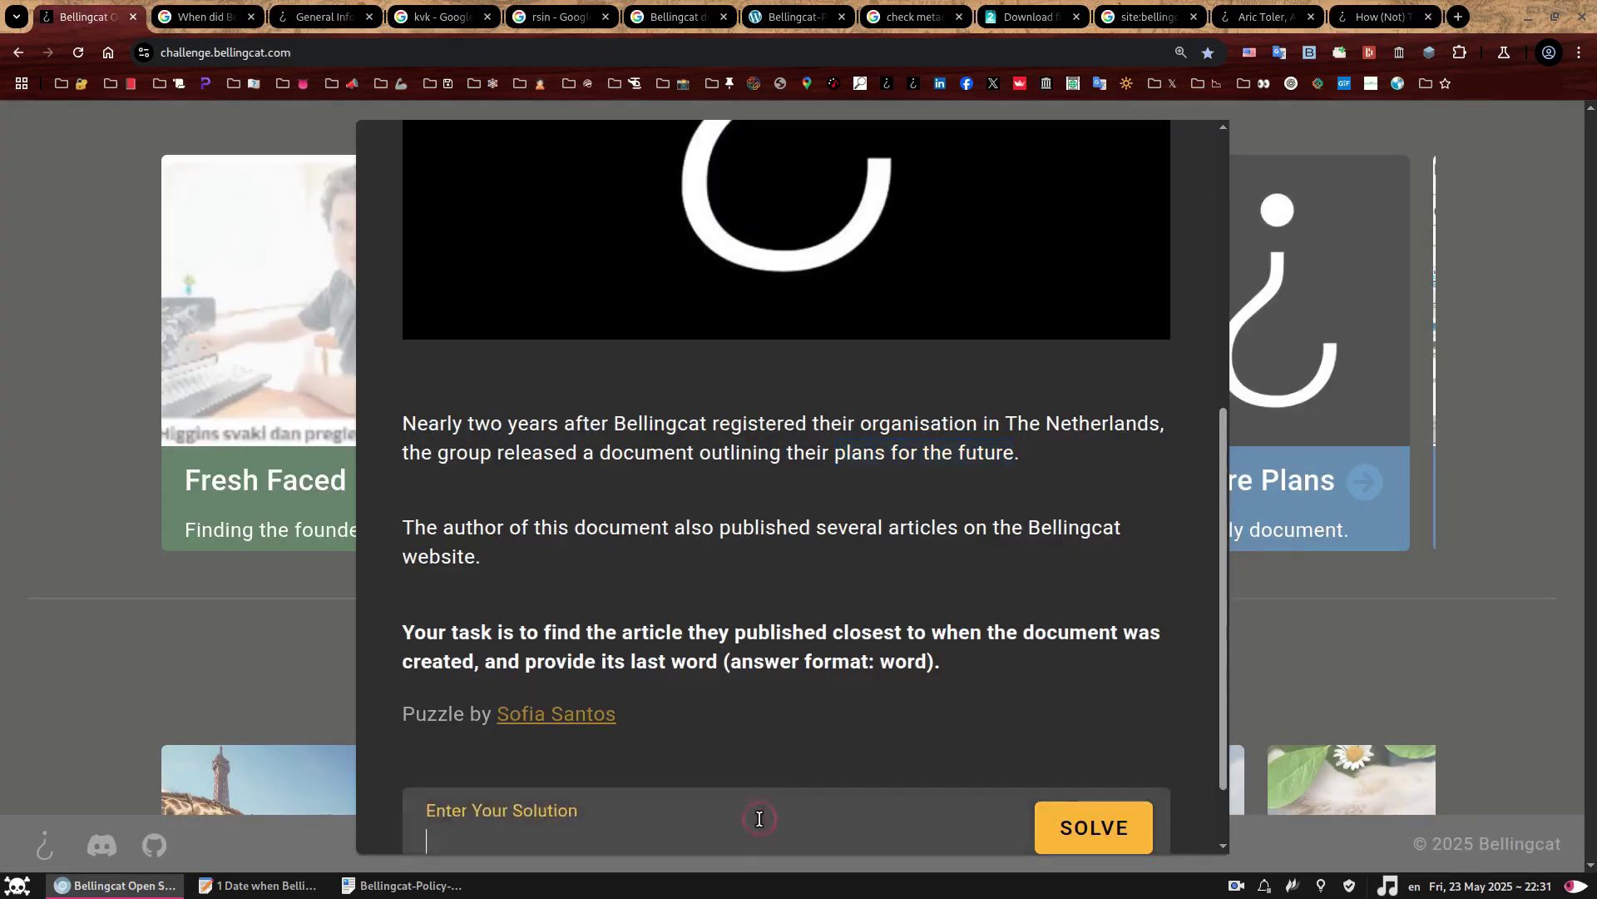
key(ctrl+v)
click(1088, 827)
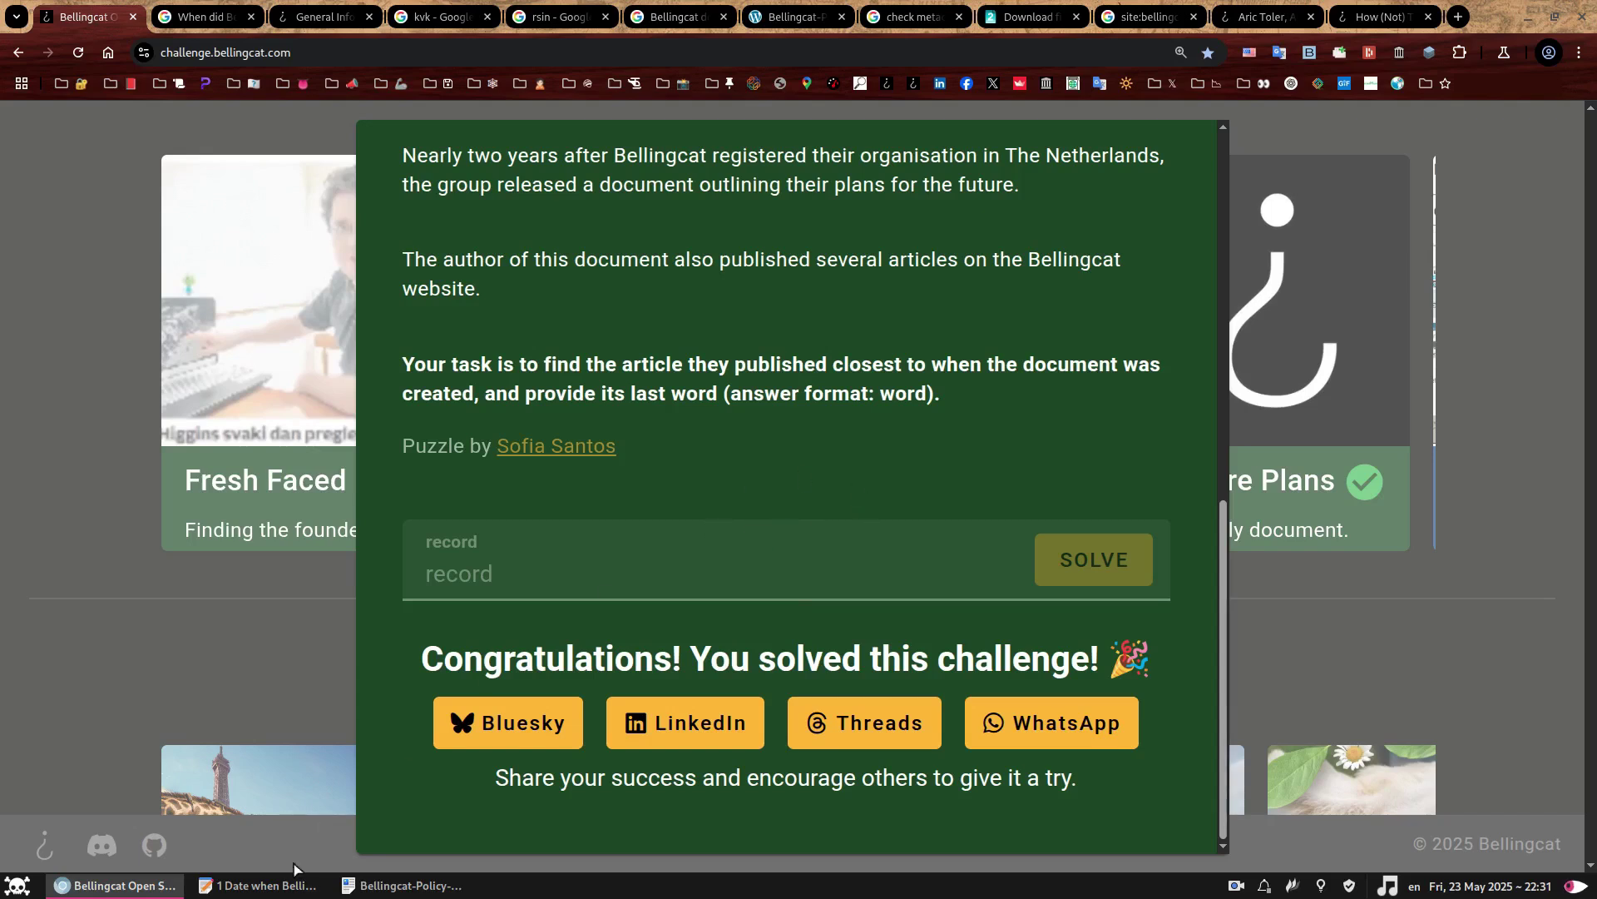
Note 'record' as point 8's answer, then close the solved challenge and zoom out the card grid
click(258, 885)
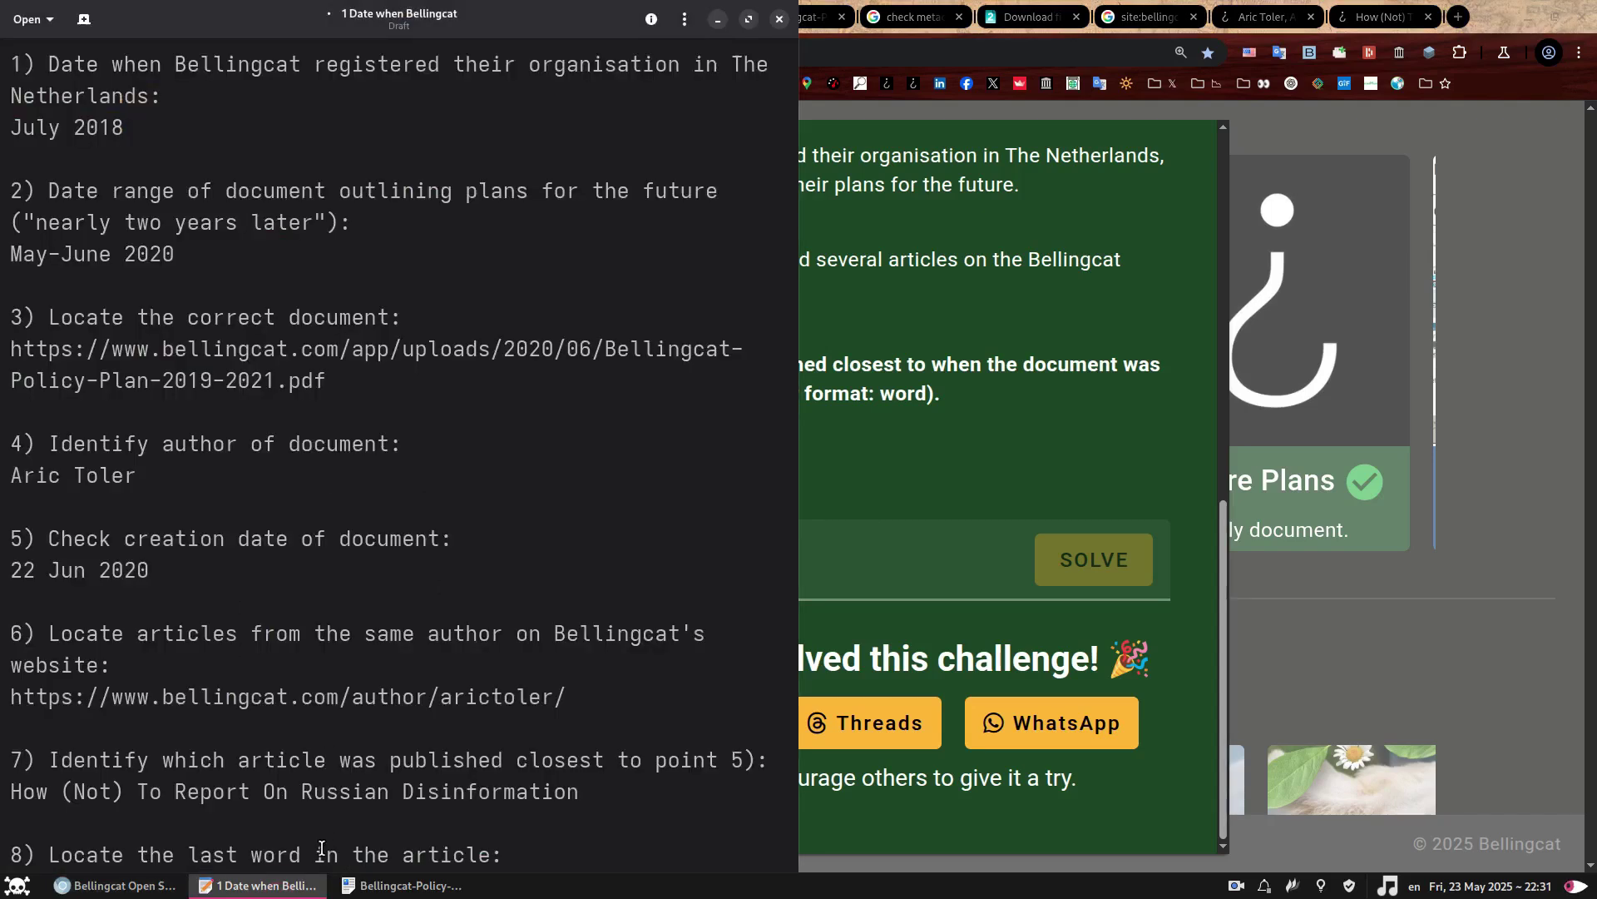
text(record)
click(1328, 333)
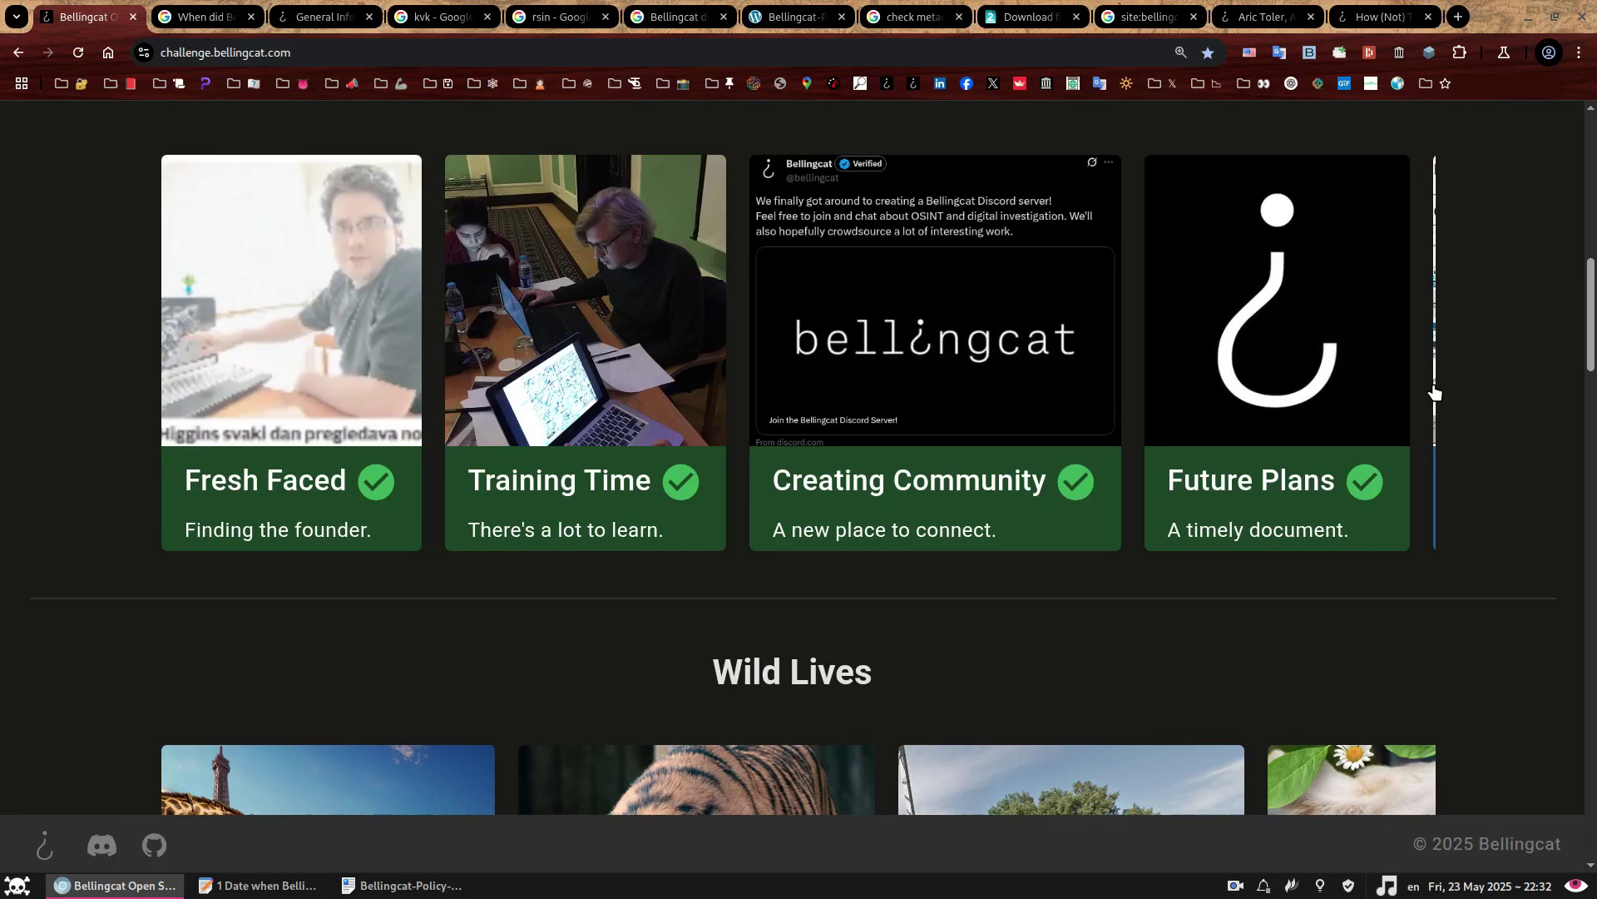
key(ctrl+minus)
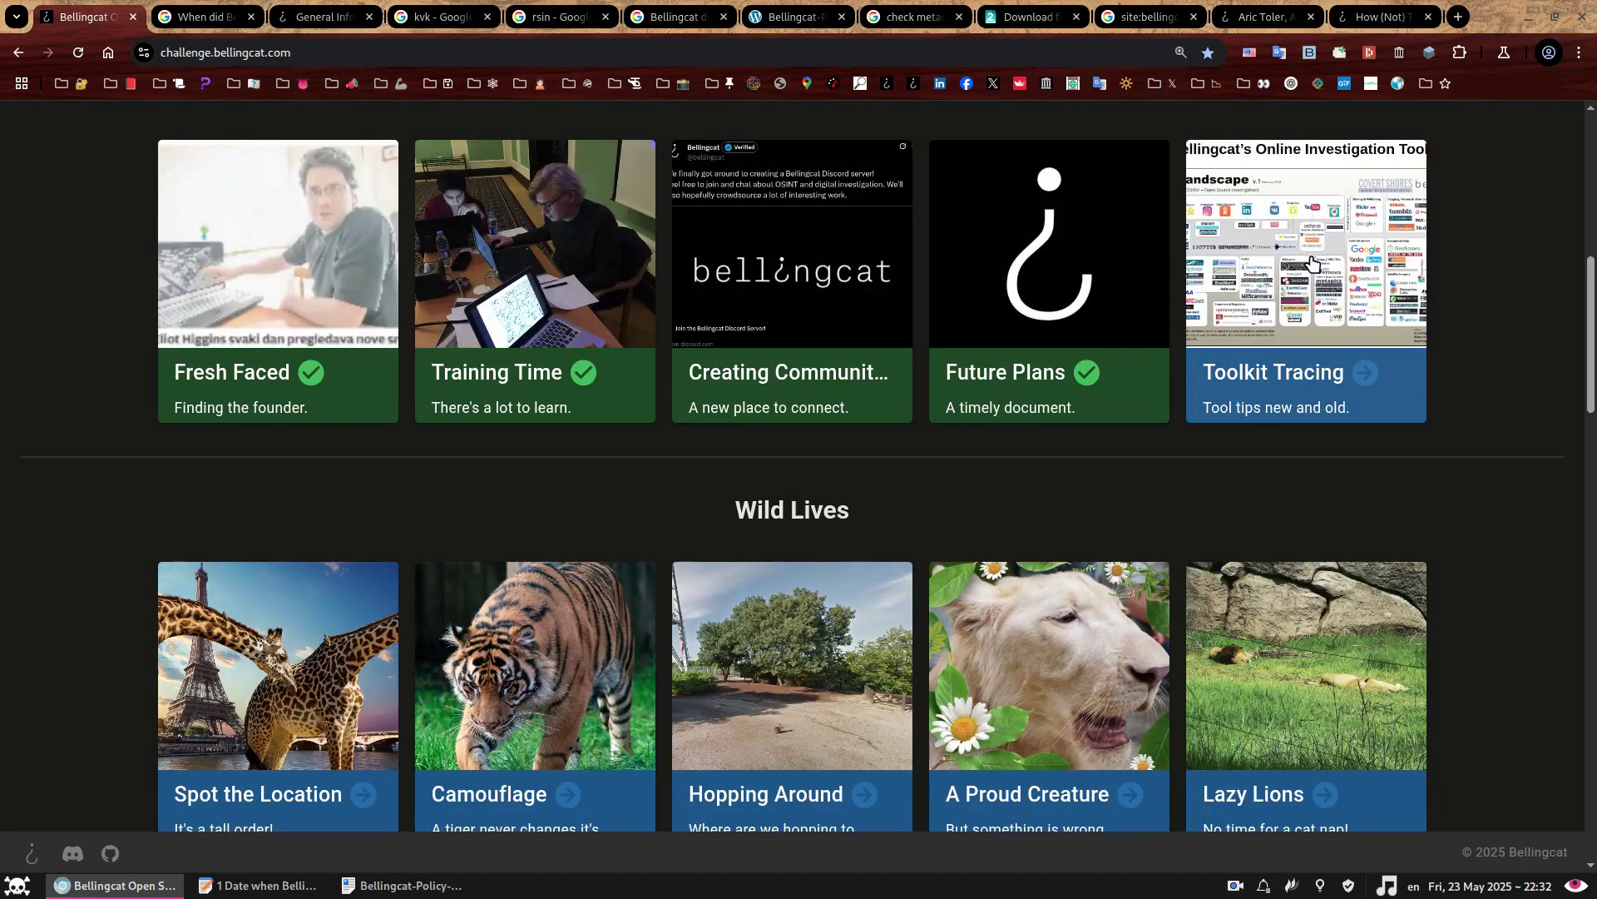